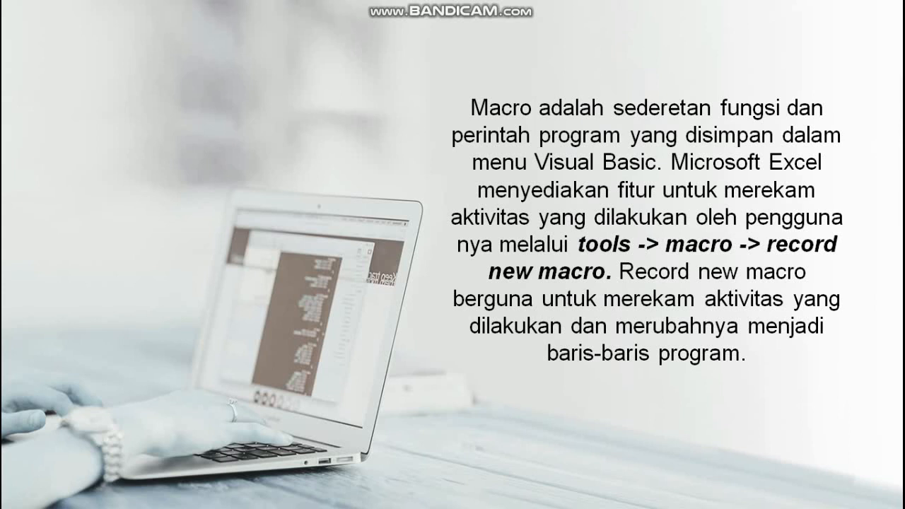
{"action": "key", "text": "Right"}
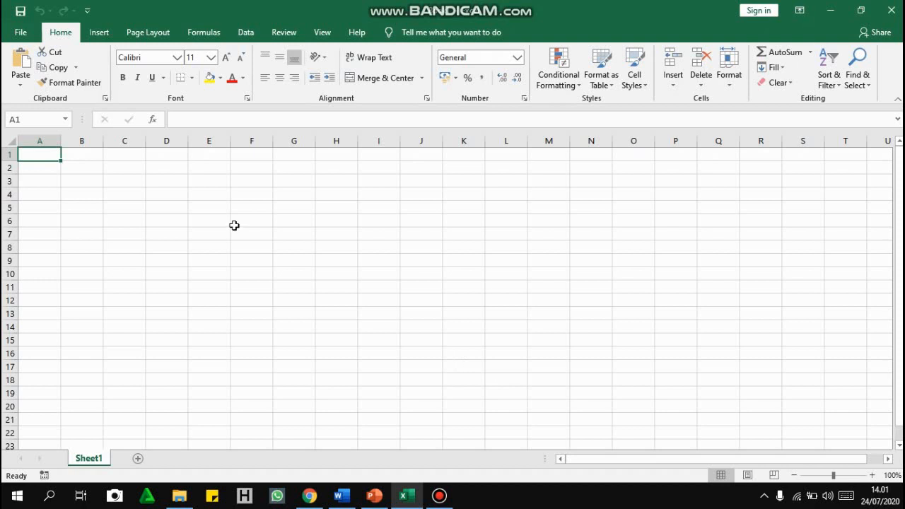
Step: Enable the Developer tab in the ribbon customization options
{"action": "left_click", "coordinate": [26, 35]}
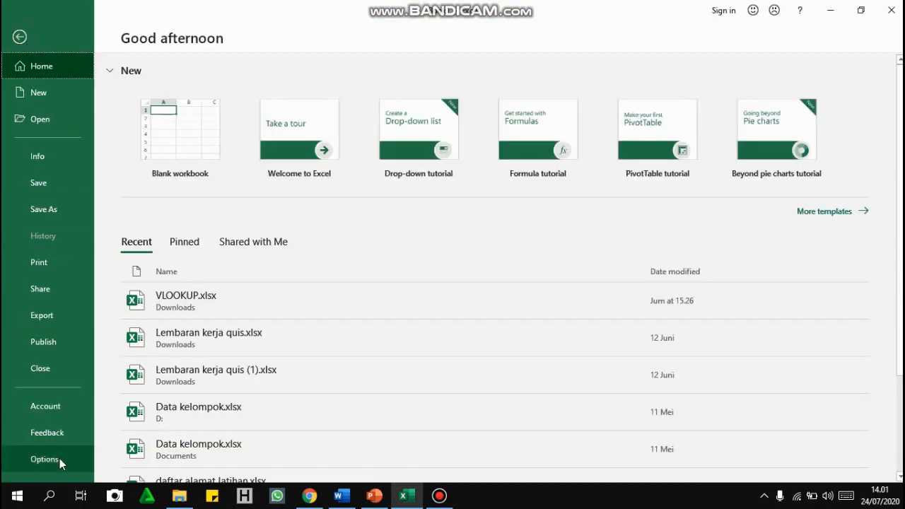
{"action": "left_click", "coordinate": [59, 458]}
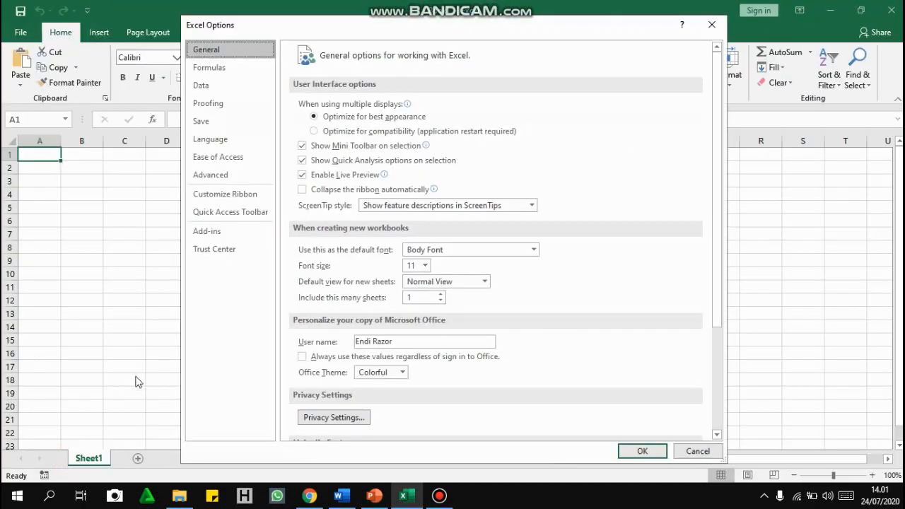
{"action": "left_click", "coordinate": [237, 195]}
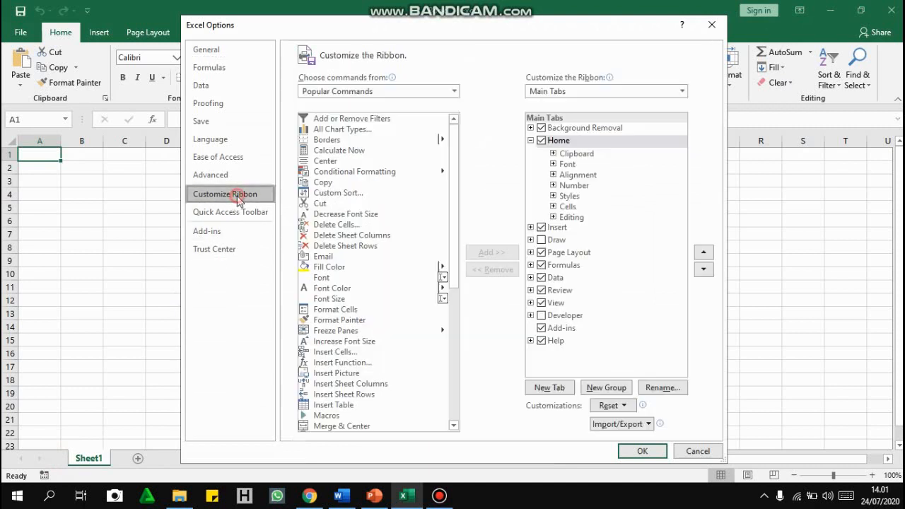
{"action": "left_click", "coordinate": [540, 315]}
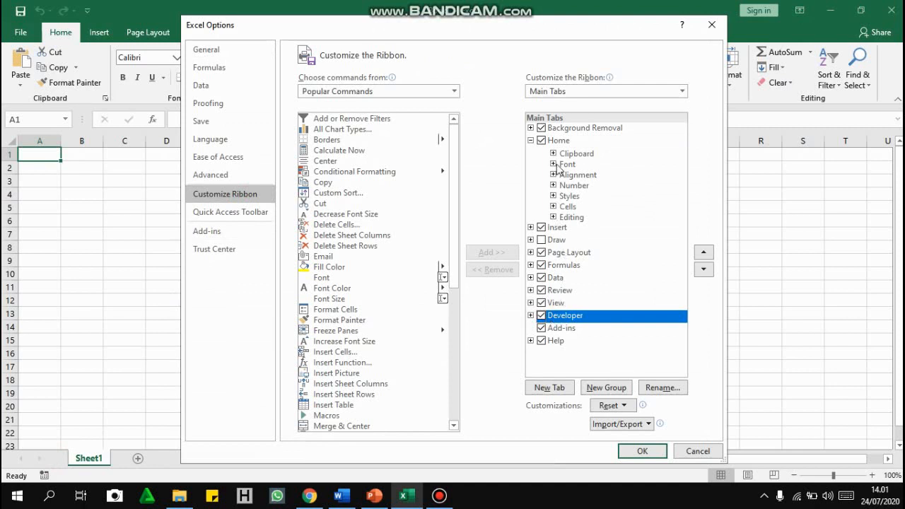
{"action": "left_click", "coordinate": [454, 29]}
{"action": "left_click_drag", "start_coordinate": [454, 31], "coordinate": [449, 83]}
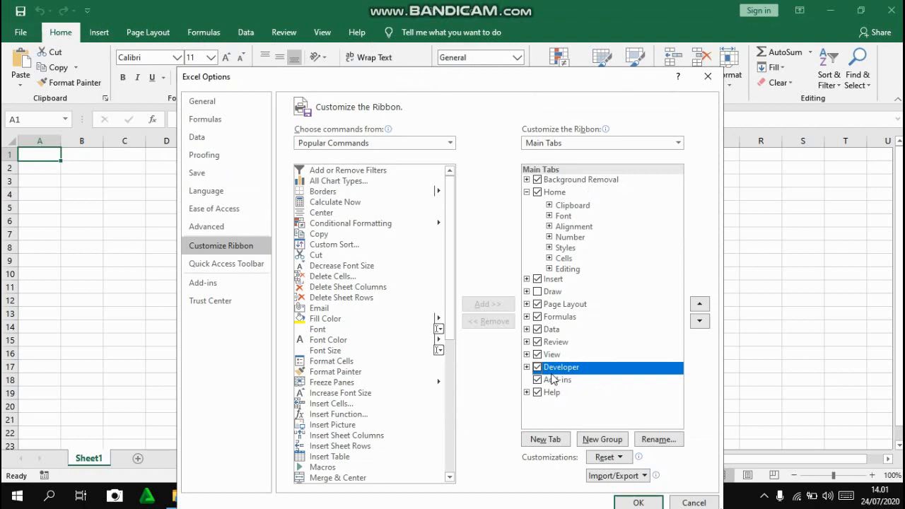
{"action": "left_click", "coordinate": [638, 503]}
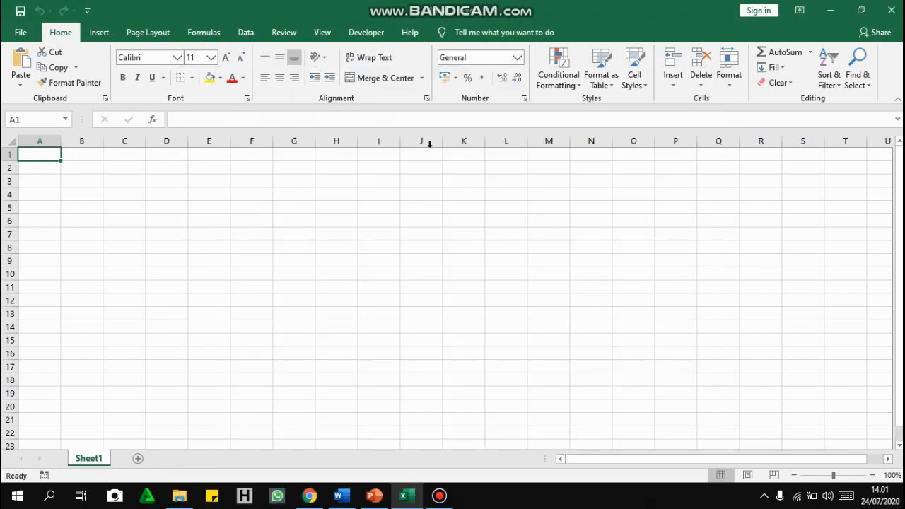
Step: Start recording a new macro named Red, stored in this workbook
{"action": "left_click", "coordinate": [356, 35]}
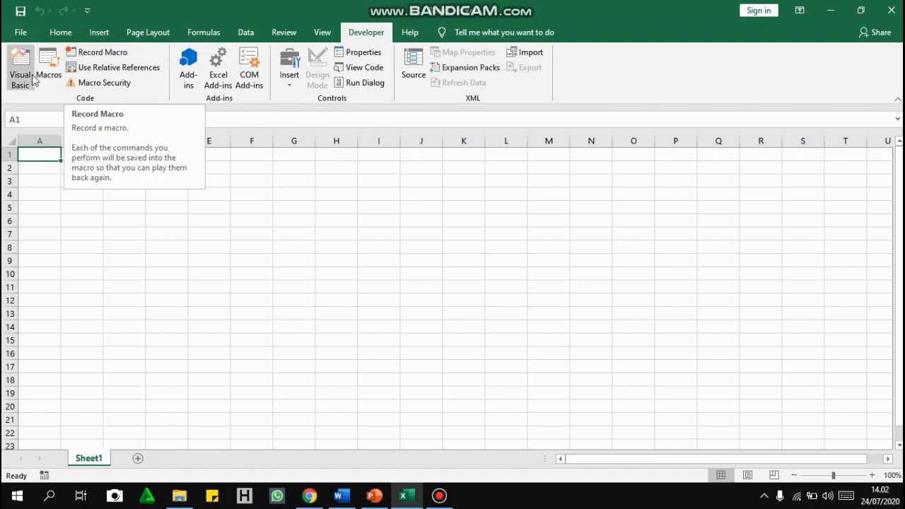
{"action": "left_click", "coordinate": [125, 53]}
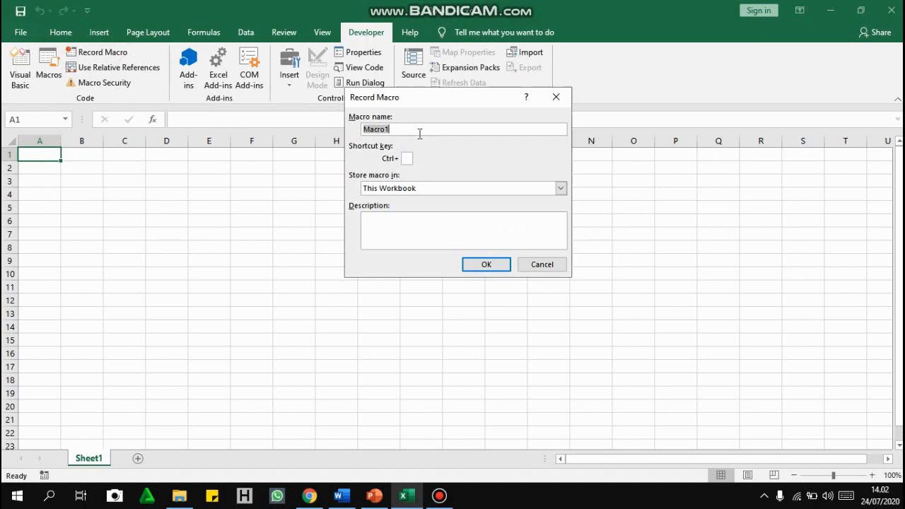
{"action": "type", "text": "Rw"}
{"action": "key", "text": "BackSpace"}
{"action": "type", "text": "ed"}
{"action": "left_click", "coordinate": [500, 268]}
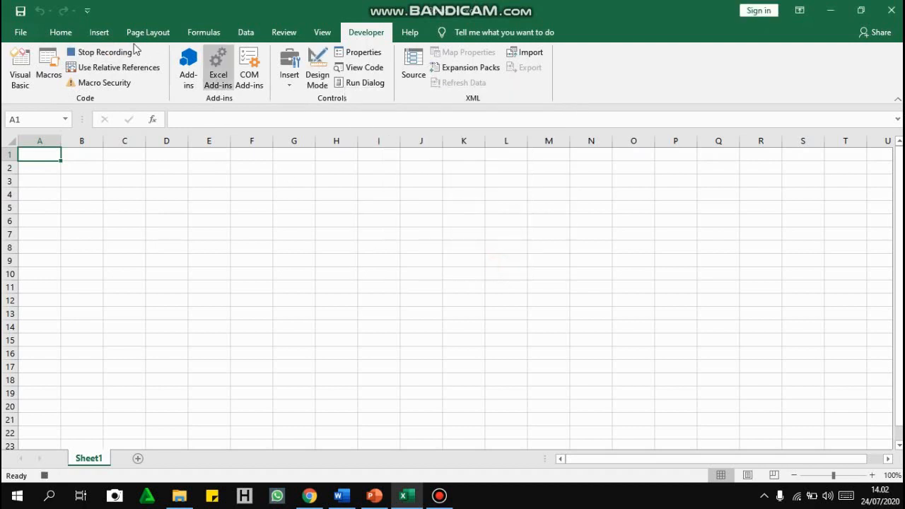
Step: Fill cells D3:F6 with standard red, select G3 and stop the macro recording
{"action": "left_click", "coordinate": [61, 32]}
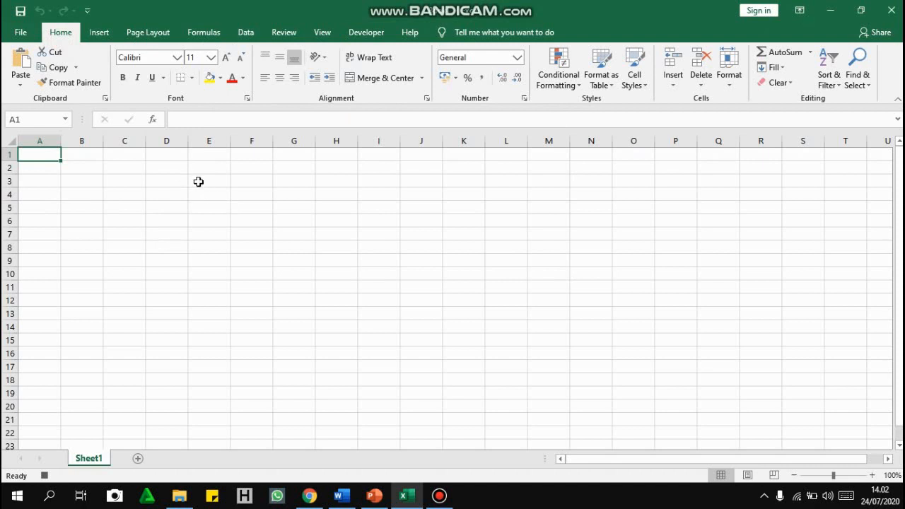
{"action": "left_click_drag", "start_coordinate": [169, 180], "coordinate": [256, 215]}
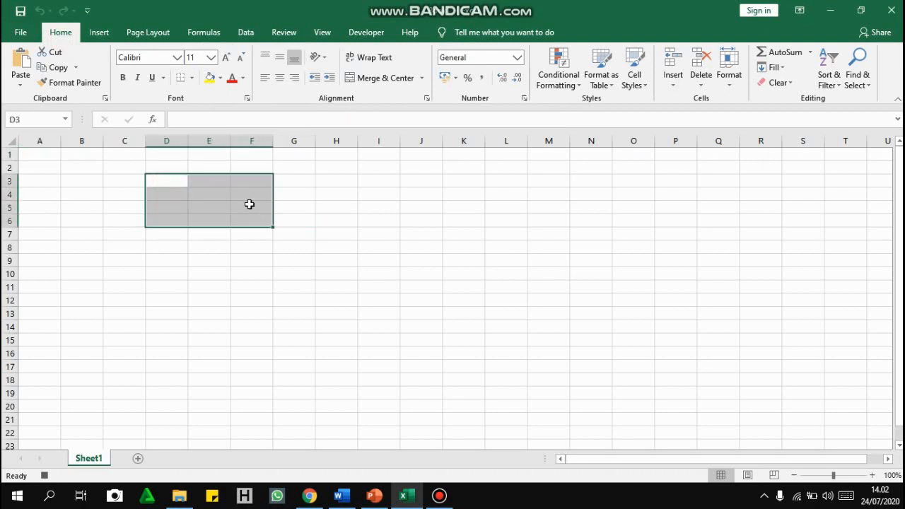
{"action": "left_click", "coordinate": [219, 79]}
{"action": "left_click", "coordinate": [220, 180]}
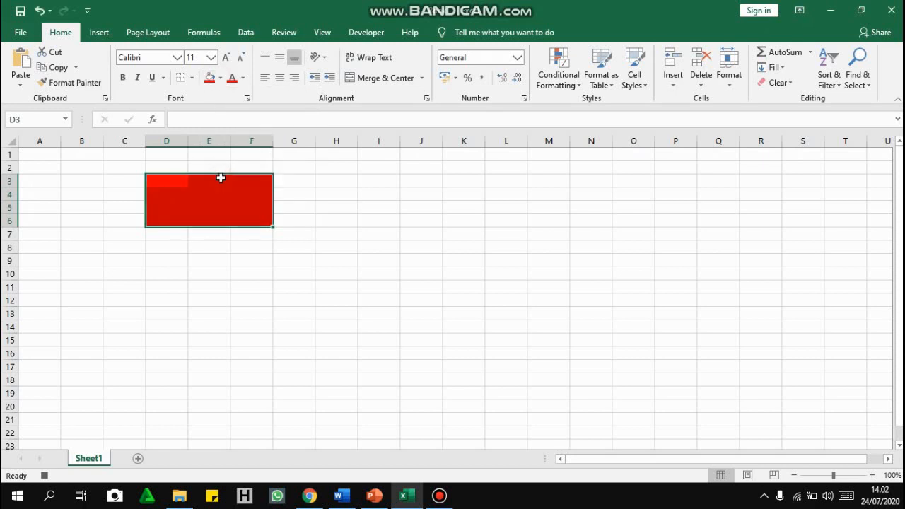
{"action": "left_click", "coordinate": [293, 178]}
{"action": "left_click", "coordinate": [365, 33]}
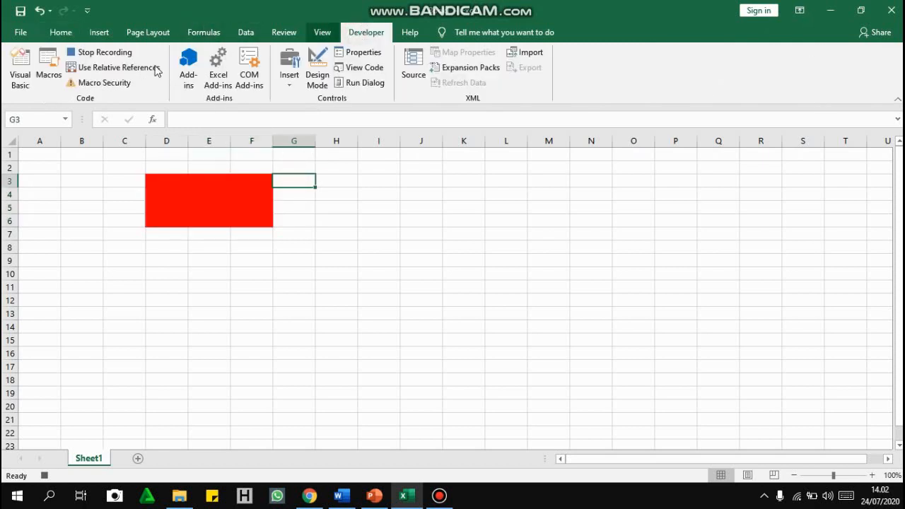
{"action": "left_click", "coordinate": [99, 53]}
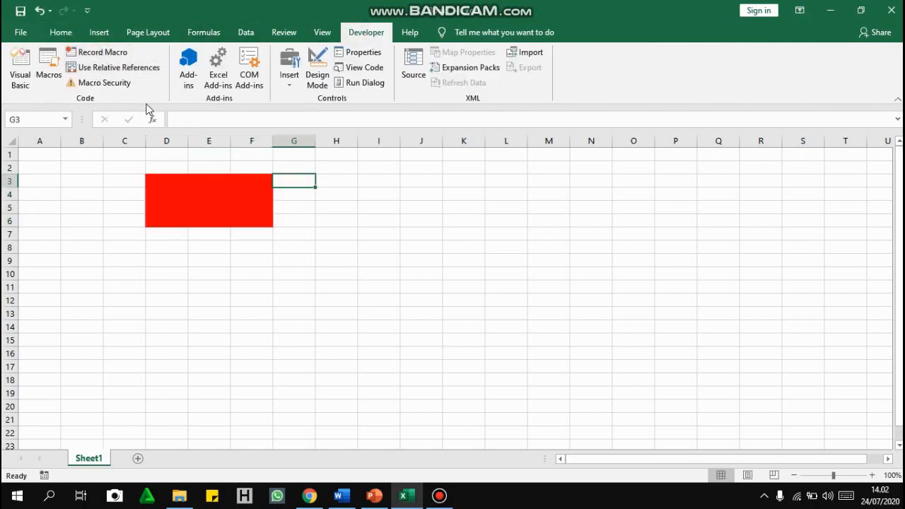
Step: Start recording a second macro named Yellow, stored in this workbook
{"action": "left_click", "coordinate": [106, 57]}
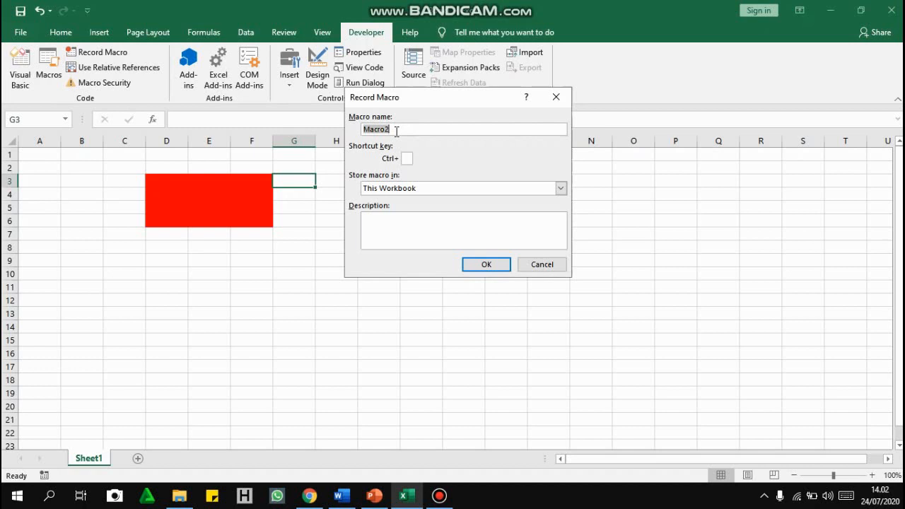
{"action": "type", "text": "Yellow"}
{"action": "left_click", "coordinate": [501, 265]}
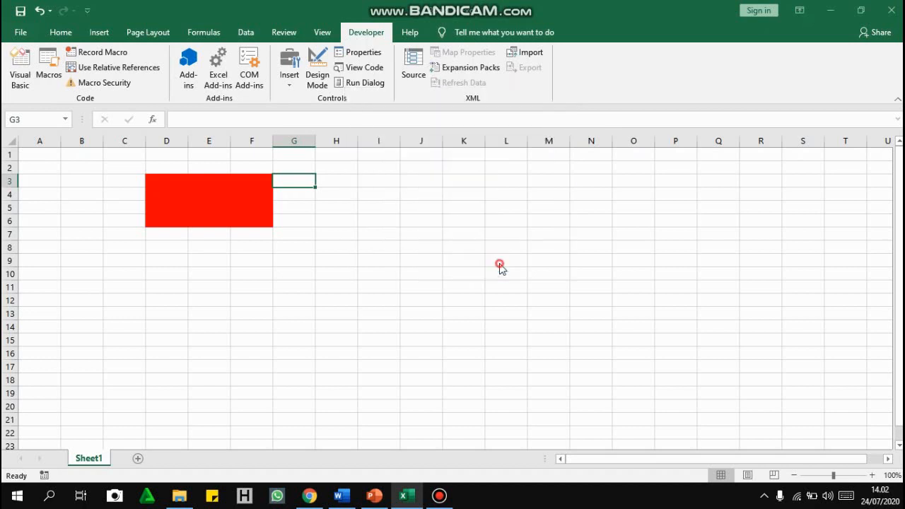
Step: Fill cells D10:F13 with standard yellow, select G10 and stop the macro recording
{"action": "left_click", "coordinate": [61, 32]}
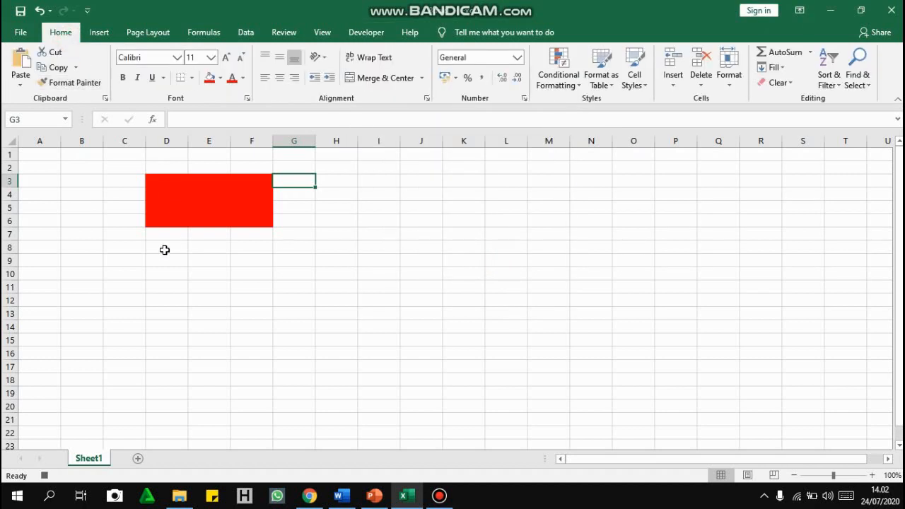
{"action": "left_click_drag", "start_coordinate": [157, 276], "coordinate": [243, 311]}
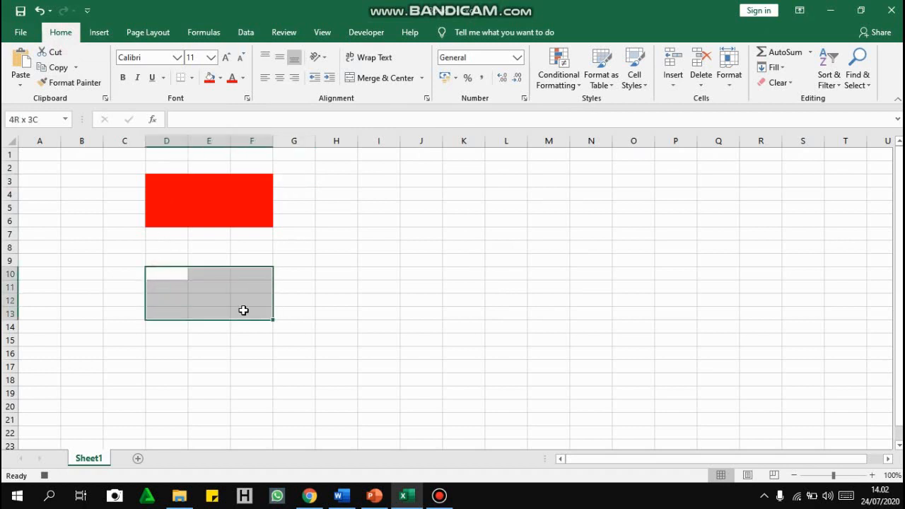
{"action": "left_click", "coordinate": [220, 78]}
{"action": "left_click", "coordinate": [242, 182]}
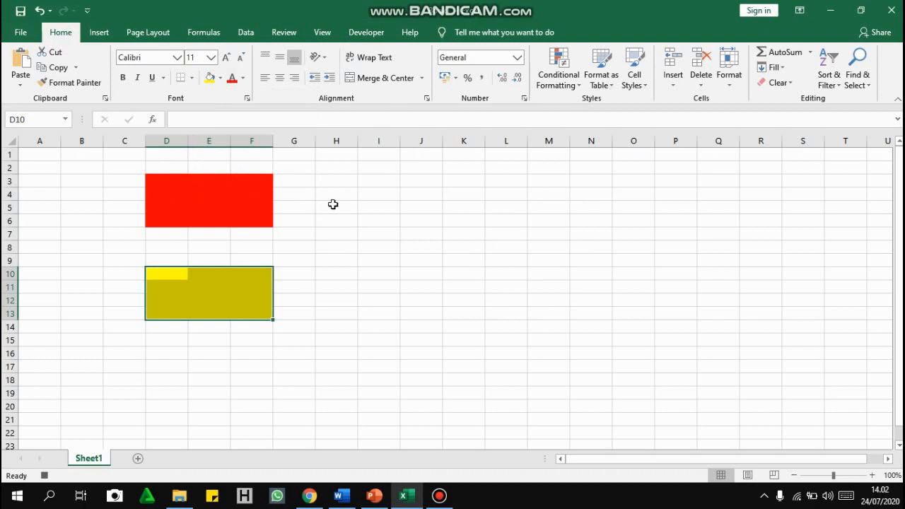
{"action": "left_click", "coordinate": [301, 283]}
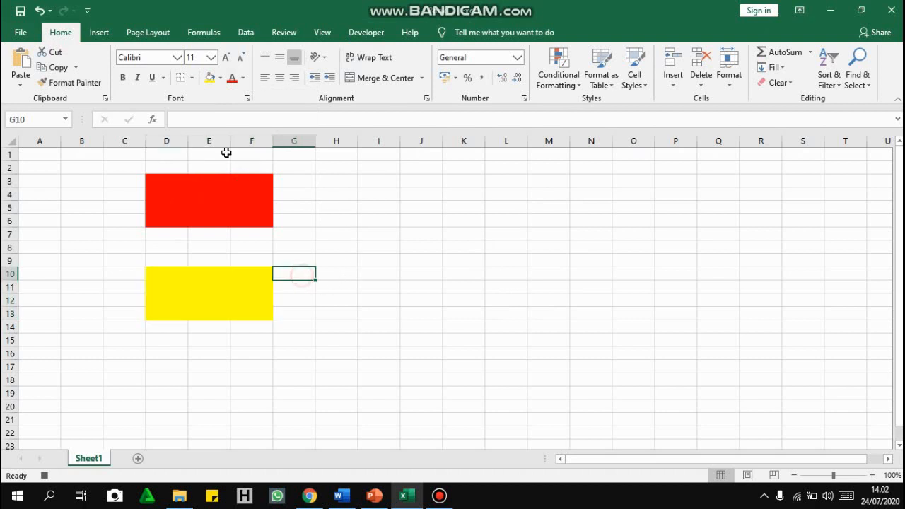
{"action": "left_click", "coordinate": [366, 32]}
{"action": "left_click", "coordinate": [124, 52]}
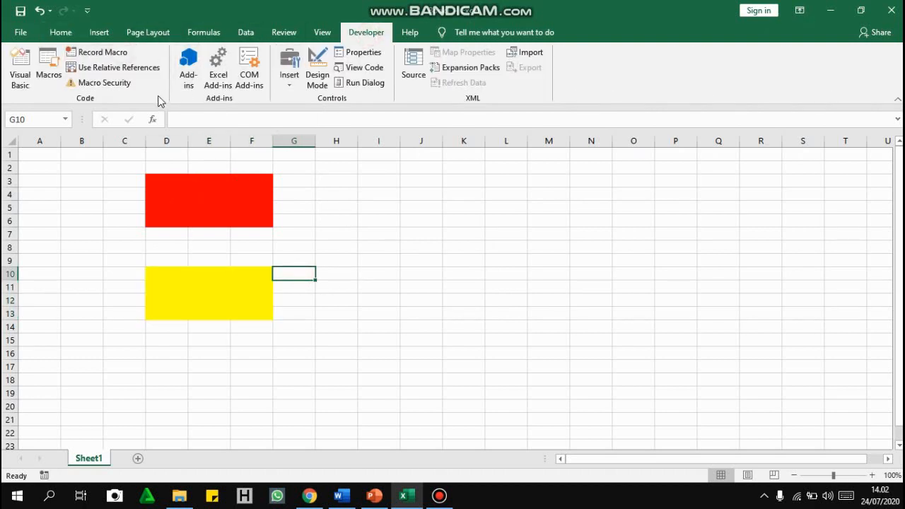
Step: Review the Red and Yellow entries in the list of recorded macros without running either
{"action": "left_click", "coordinate": [49, 76]}
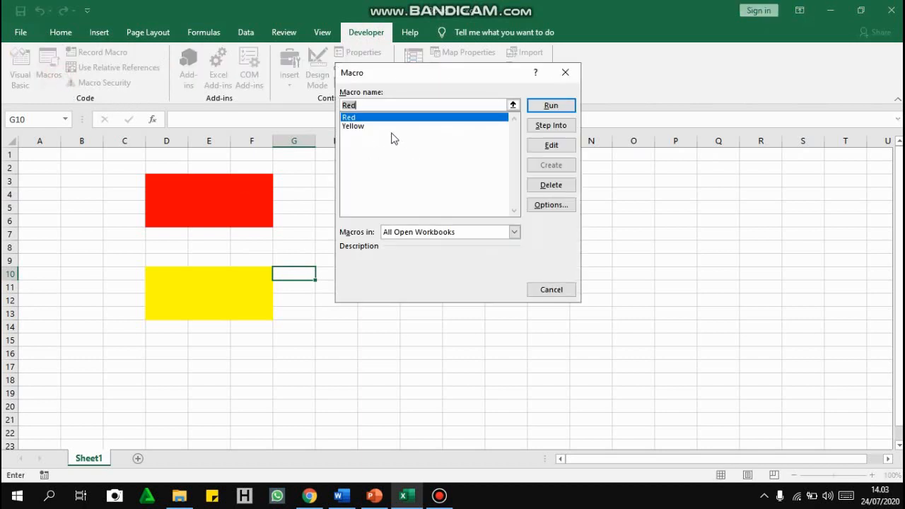
{"action": "left_click", "coordinate": [374, 126]}
{"action": "left_click", "coordinate": [392, 118]}
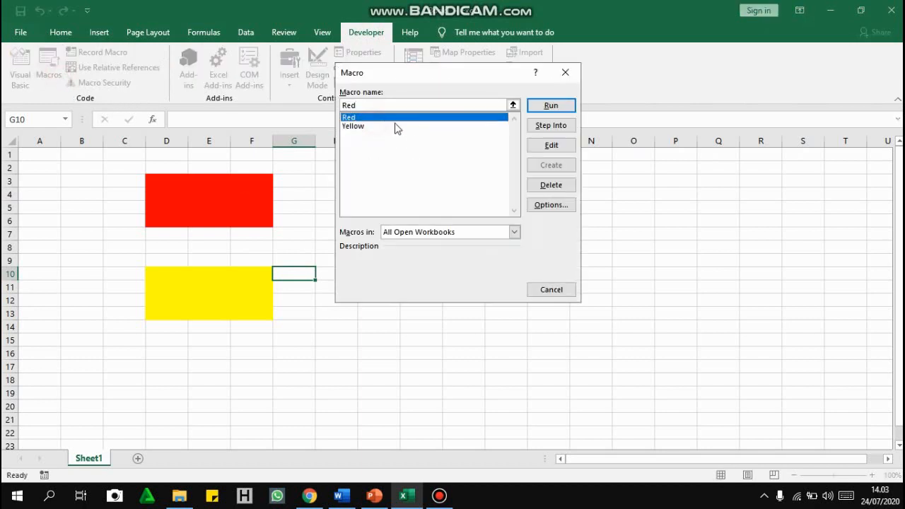
{"action": "left_click", "coordinate": [359, 126]}
{"action": "left_click", "coordinate": [356, 118]}
{"action": "left_click", "coordinate": [359, 126]}
{"action": "left_click", "coordinate": [566, 72]}
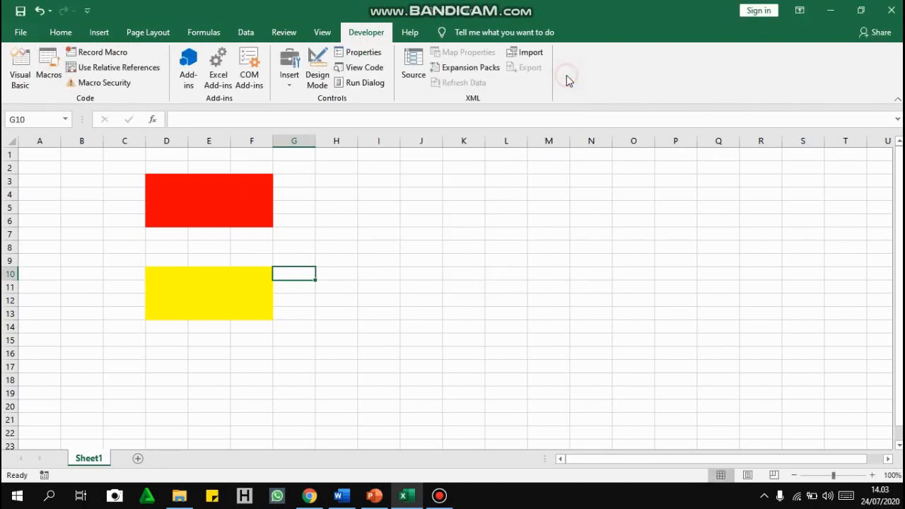
{"action": "left_click", "coordinate": [290, 84]}
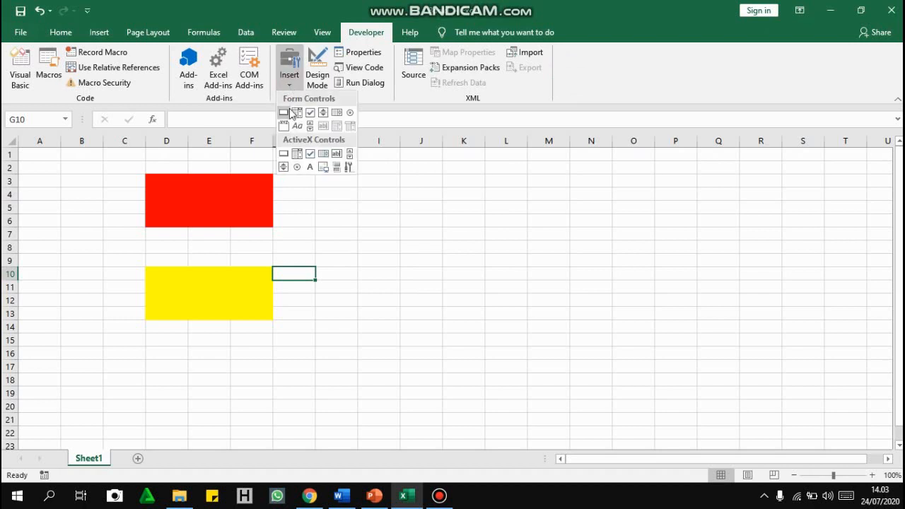
{"action": "left_click", "coordinate": [292, 113]}
{"action": "left_click_drag", "start_coordinate": [377, 183], "coordinate": [543, 219]}
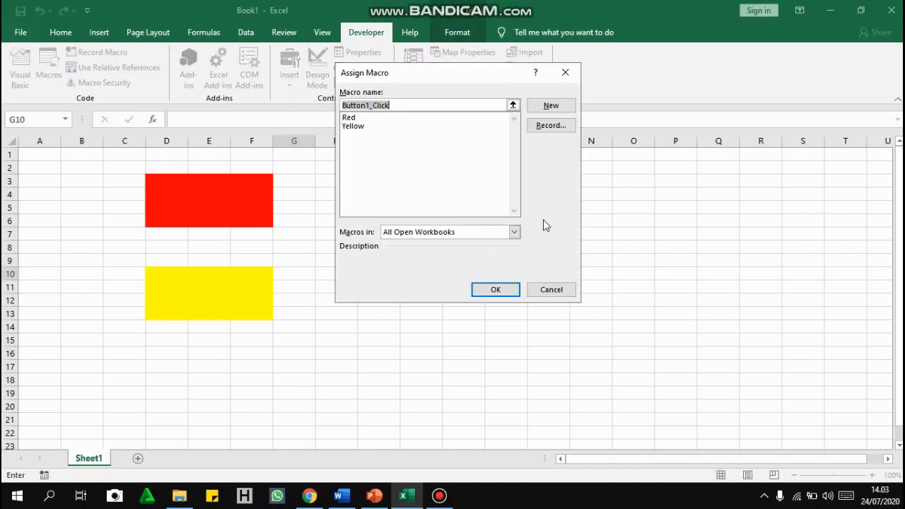
{"action": "left_click", "coordinate": [563, 70]}
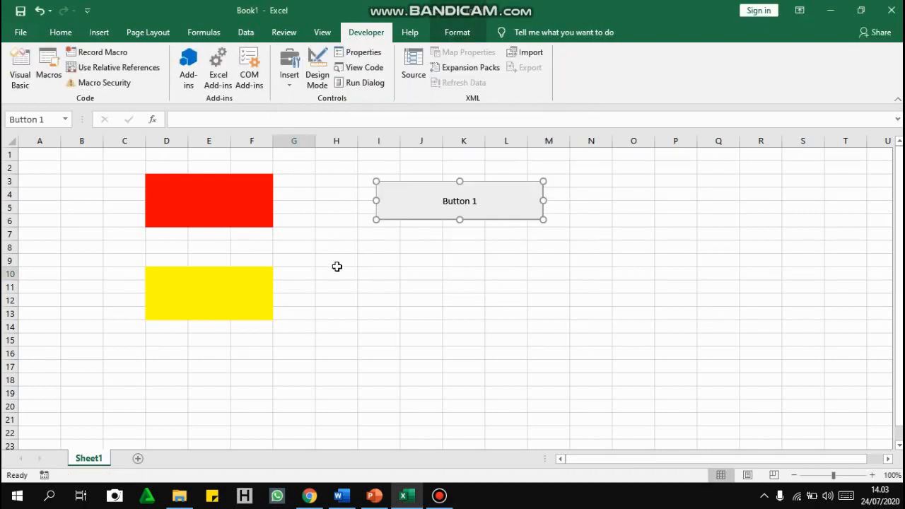
{"action": "right_click", "coordinate": [414, 196]}
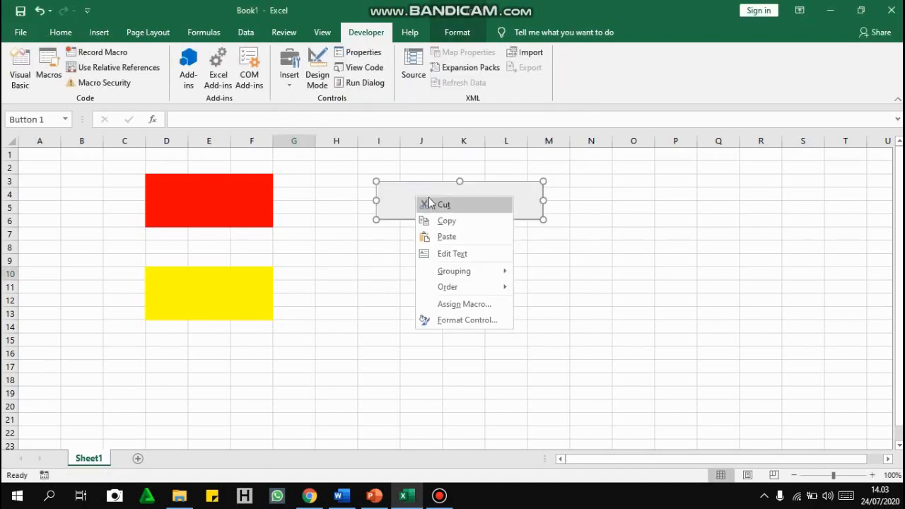
{"action": "left_click", "coordinate": [431, 202]}
Step: Remove the fill colour from cells C2:H14
{"action": "left_click_drag", "start_coordinate": [316, 323], "coordinate": [125, 169]}
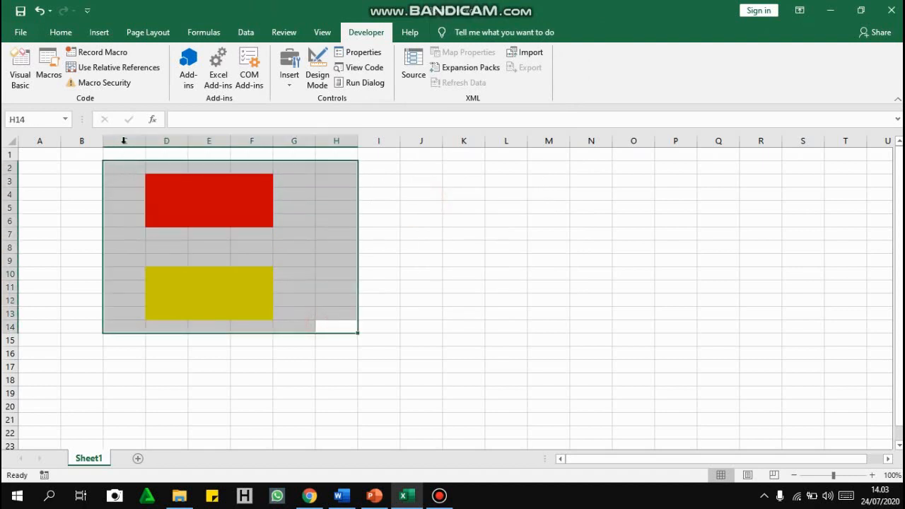
{"action": "left_click", "coordinate": [61, 33]}
{"action": "left_click", "coordinate": [220, 78]}
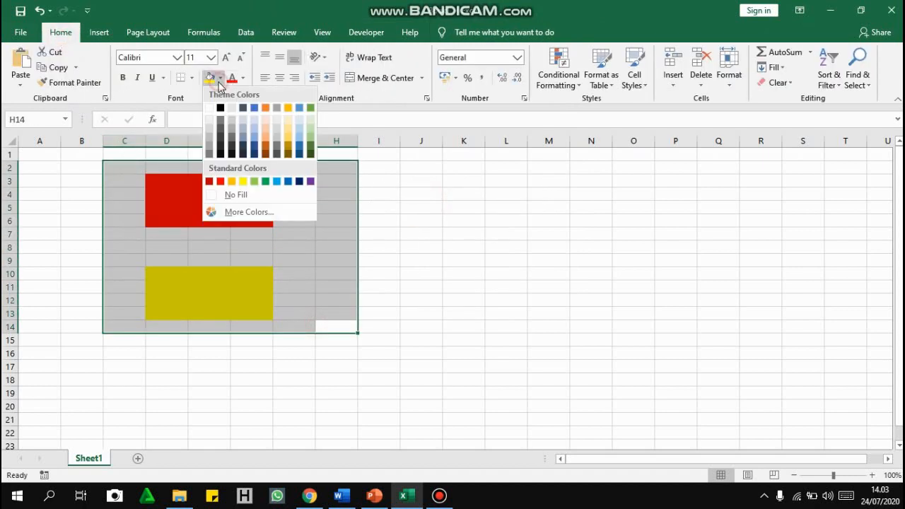
{"action": "left_click", "coordinate": [222, 195]}
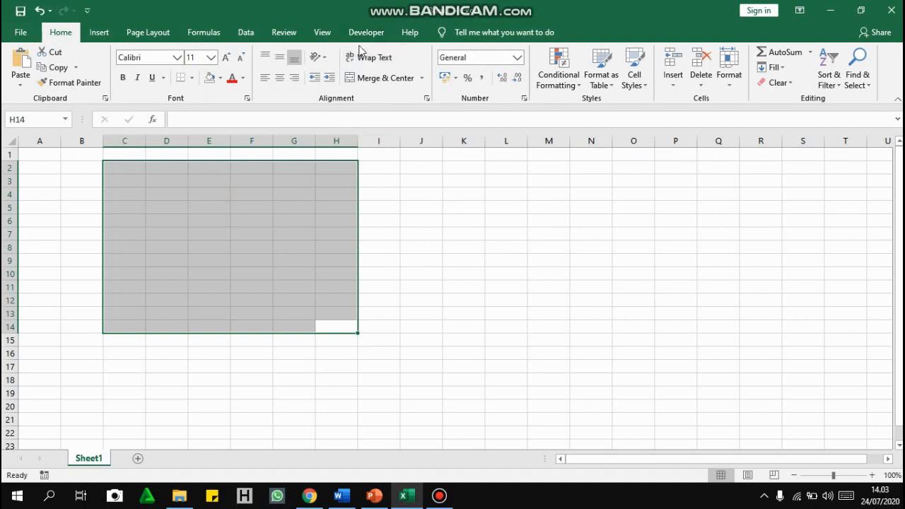
{"action": "left_click", "coordinate": [410, 235]}
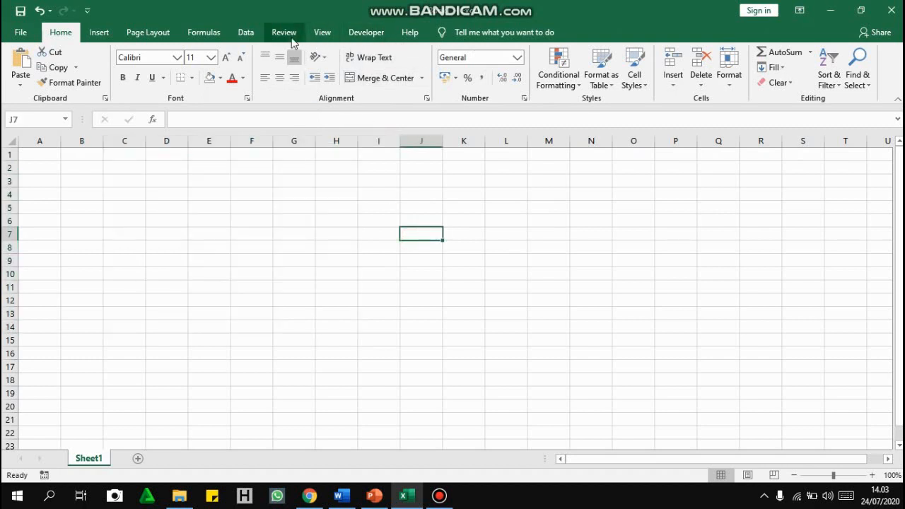
Step: Draw a form control button around cells J5:L7 and assign the Red macro to it
{"action": "left_click", "coordinate": [364, 33]}
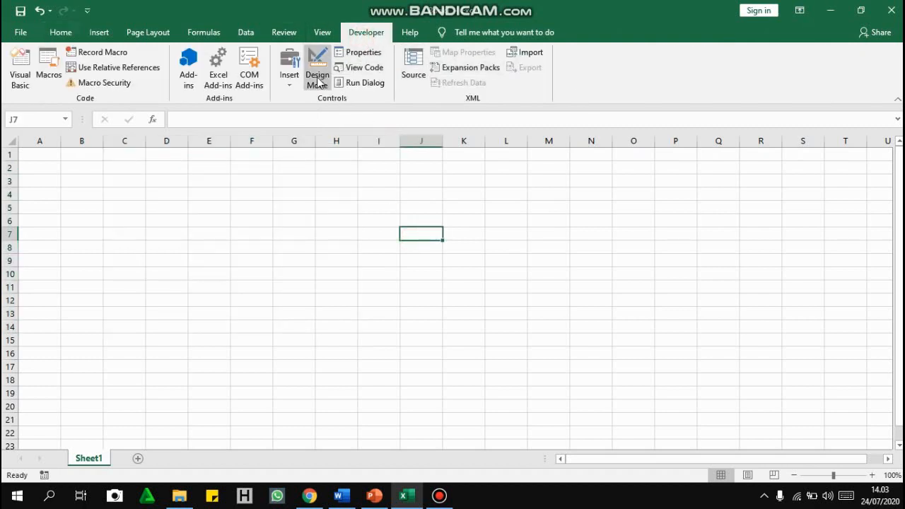
{"action": "left_click", "coordinate": [289, 76]}
{"action": "left_click", "coordinate": [284, 115]}
{"action": "left_click_drag", "start_coordinate": [416, 199], "coordinate": [537, 243]}
{"action": "left_click", "coordinate": [355, 118]}
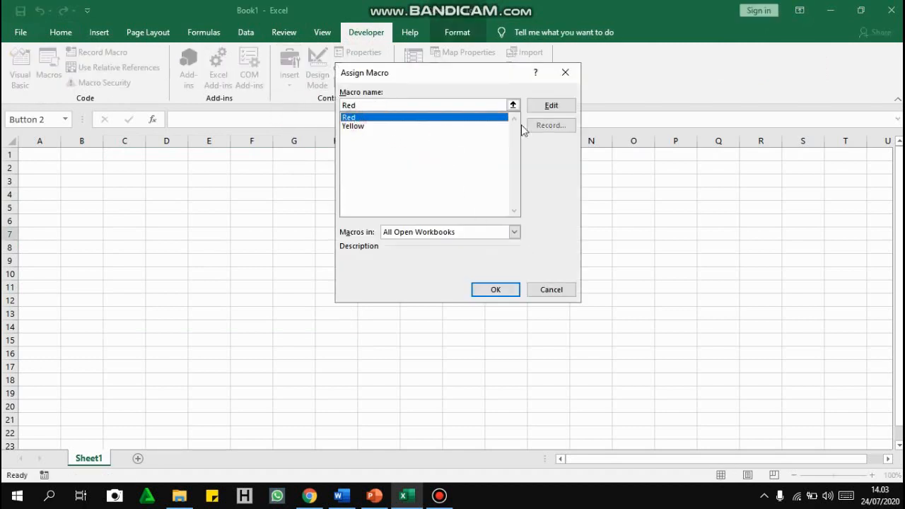
{"action": "left_click", "coordinate": [511, 289]}
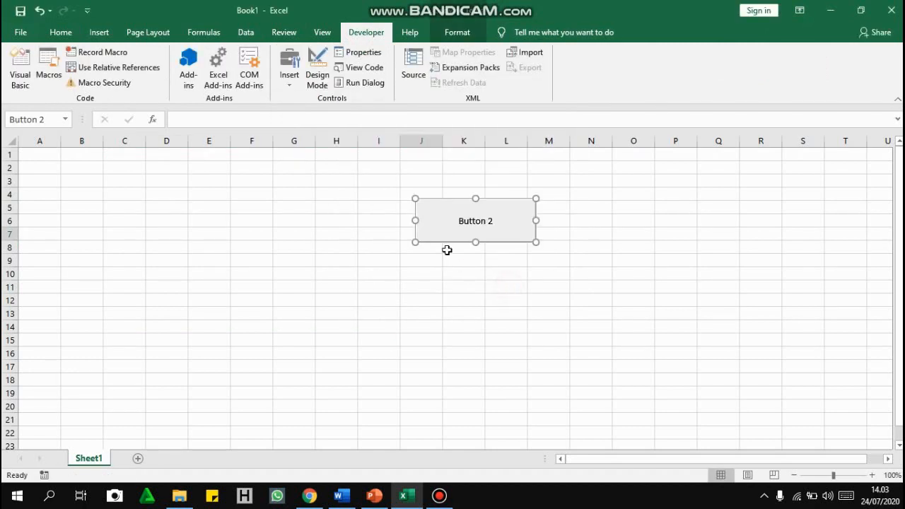
Step: Draw a second form control button around cells J10:M14 and assign the Yellow macro to it
{"action": "left_click", "coordinate": [289, 74]}
{"action": "left_click", "coordinate": [285, 114]}
{"action": "left_click_drag", "start_coordinate": [429, 268], "coordinate": [551, 329]}
{"action": "left_click", "coordinate": [357, 126]}
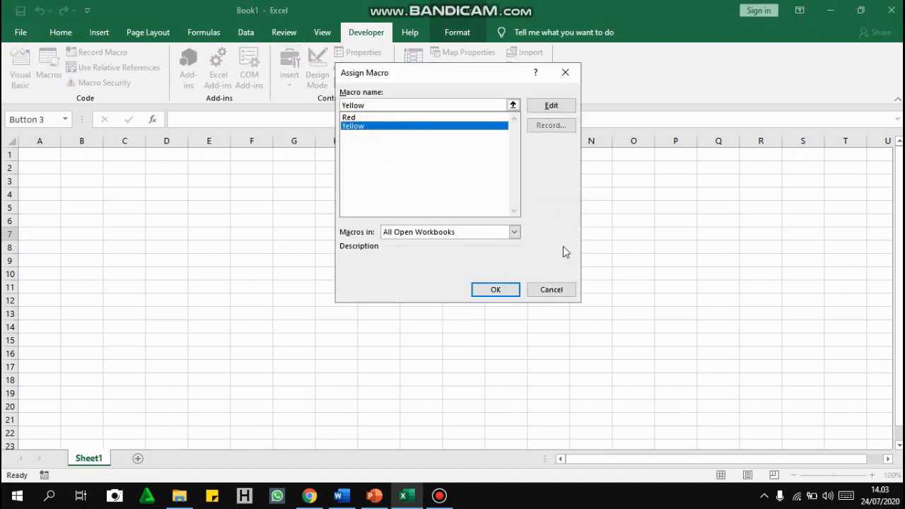
{"action": "left_click", "coordinate": [489, 291]}
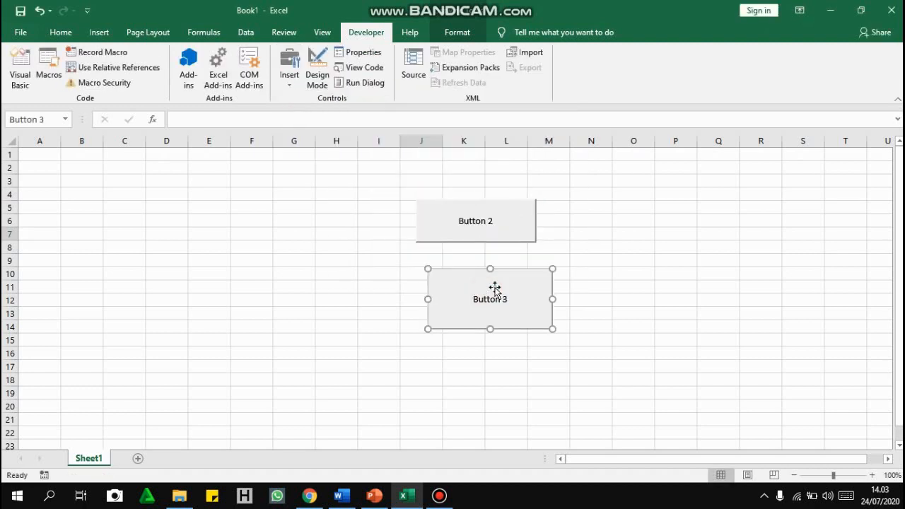
Step: Run the Red and Yellow macros from their form control buttons
{"action": "left_click", "coordinate": [494, 226]}
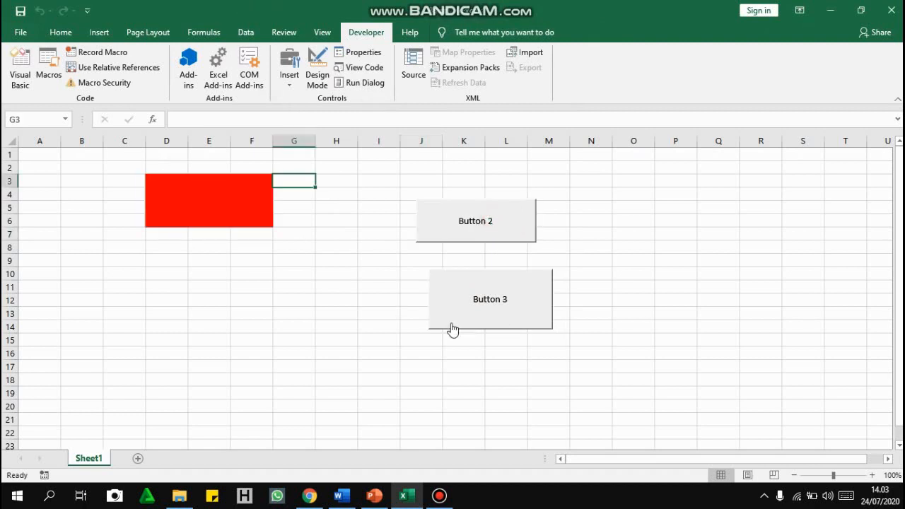
{"action": "left_click", "coordinate": [478, 305]}
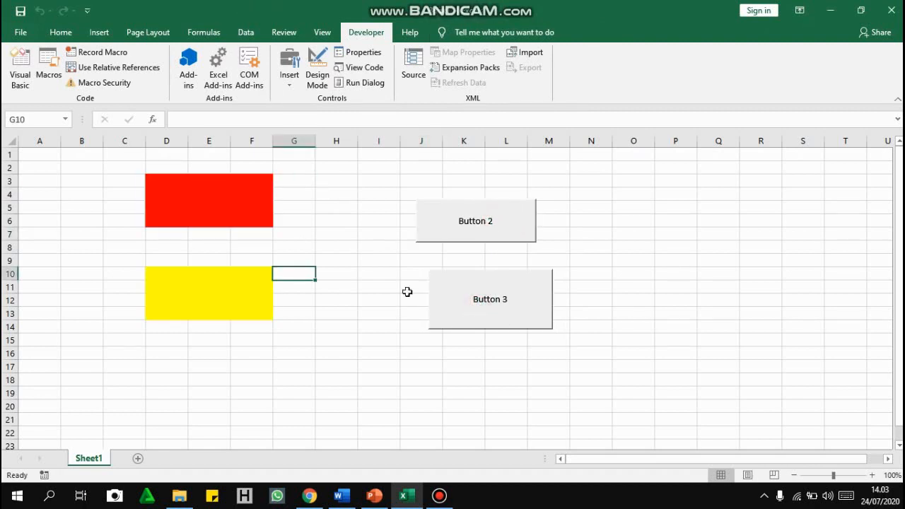
Step: Cut both form control buttons from the sheet
{"action": "right_click", "coordinate": [491, 301]}
{"action": "left_click", "coordinate": [519, 308]}
{"action": "right_click", "coordinate": [470, 227]}
{"action": "left_click", "coordinate": [488, 240]}
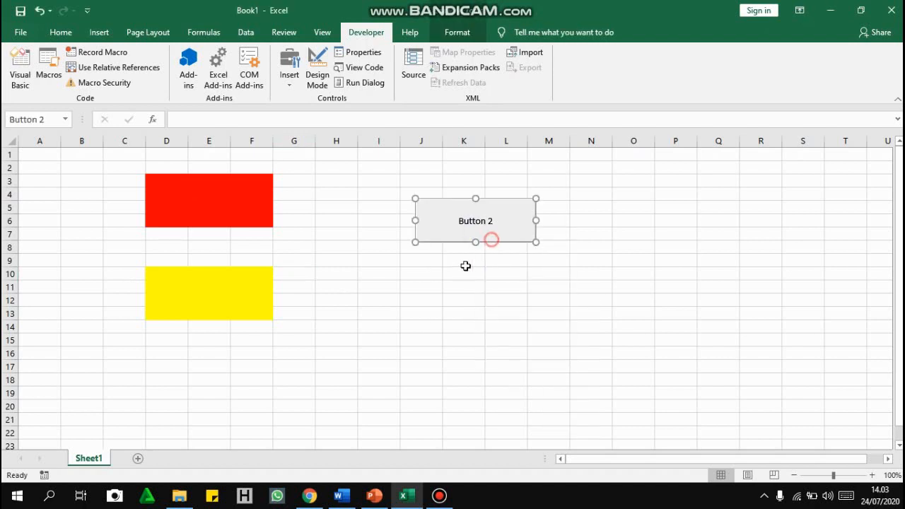
Step: Remove the fill colour from cells C3:F18
{"action": "left_click_drag", "start_coordinate": [424, 304], "coordinate": [128, 182]}
{"action": "left_click_drag", "start_coordinate": [234, 380], "coordinate": [141, 177]}
{"action": "left_click", "coordinate": [61, 31]}
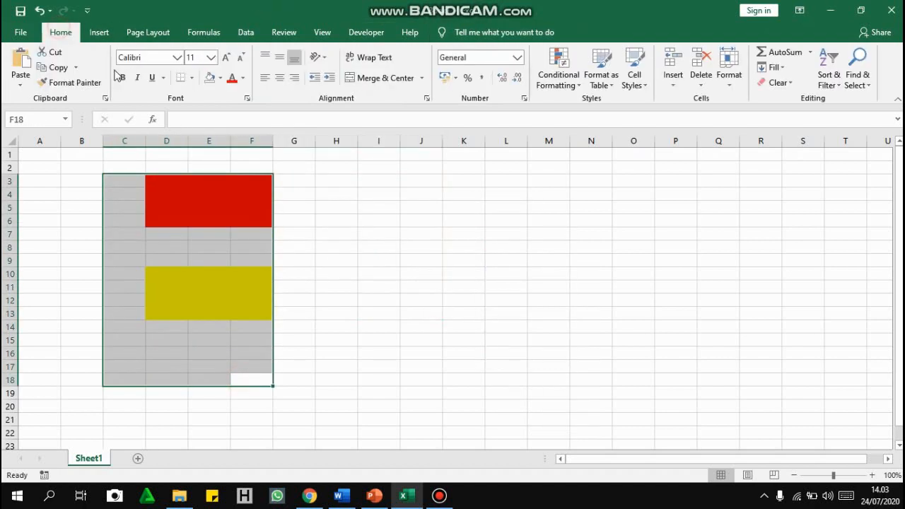
{"action": "left_click", "coordinate": [209, 78]}
{"action": "left_click", "coordinate": [296, 246]}
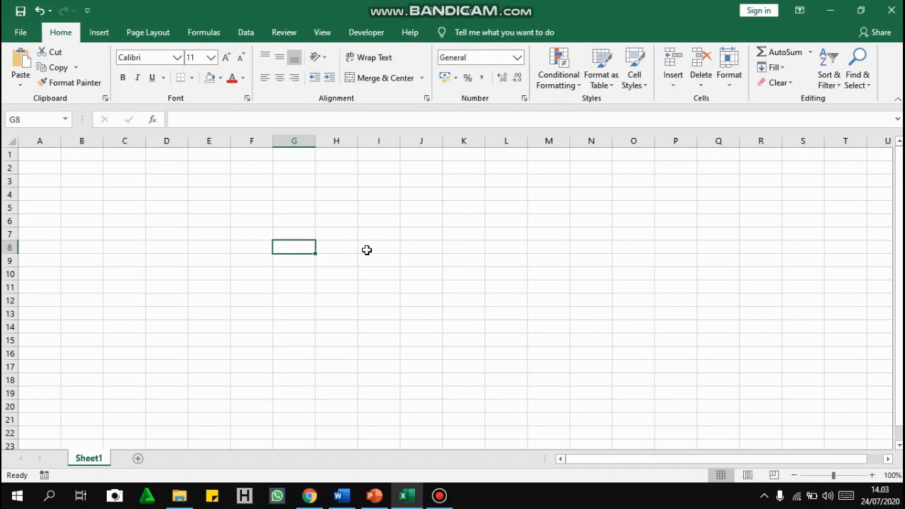
Step: Add a custom tab to the ribbon after Home and rename it Tool
{"action": "left_click", "coordinate": [20, 36]}
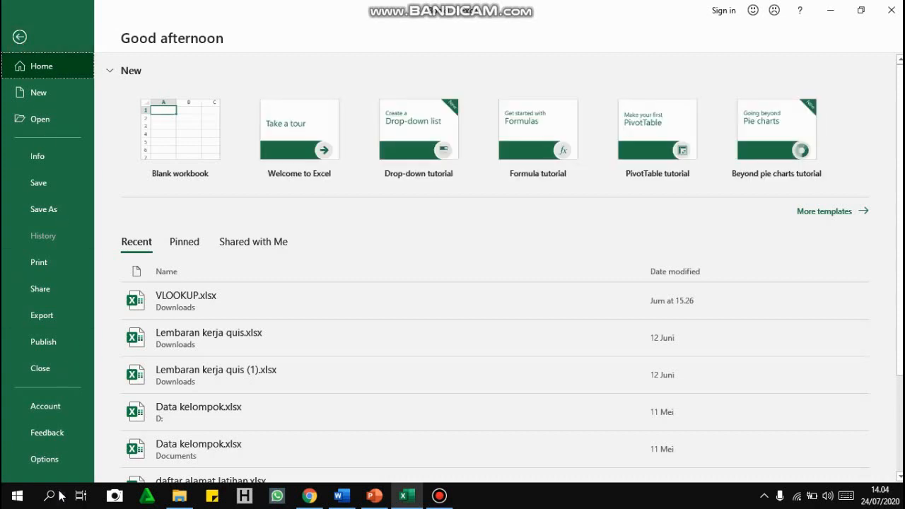
{"action": "left_click", "coordinate": [50, 466]}
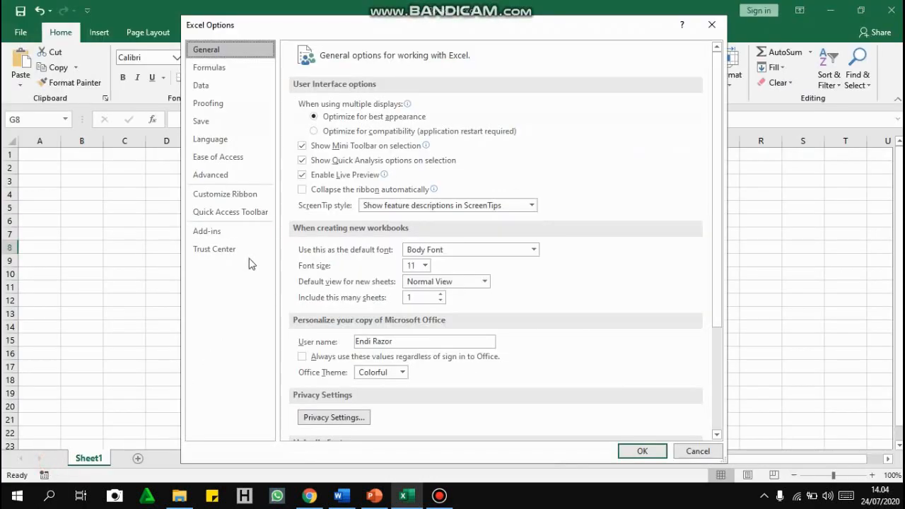
{"action": "left_click", "coordinate": [236, 203]}
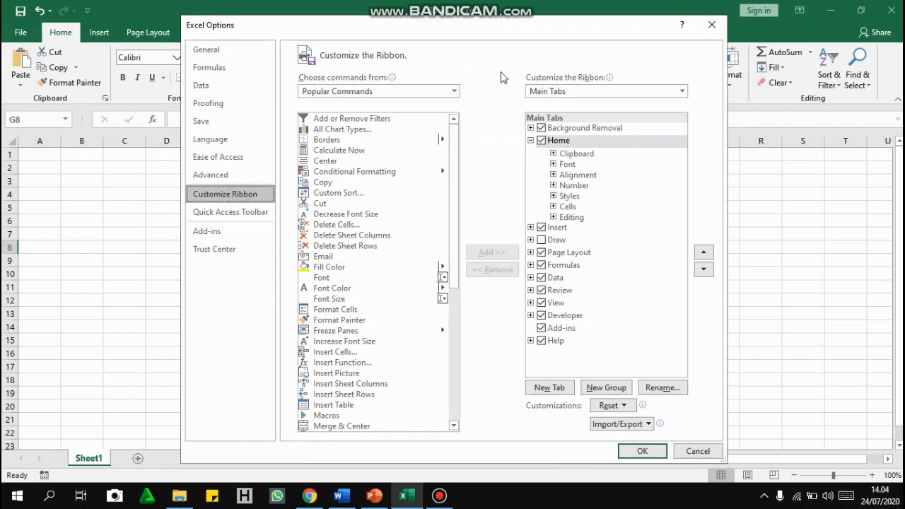
{"action": "left_click_drag", "start_coordinate": [494, 30], "coordinate": [452, 46]}
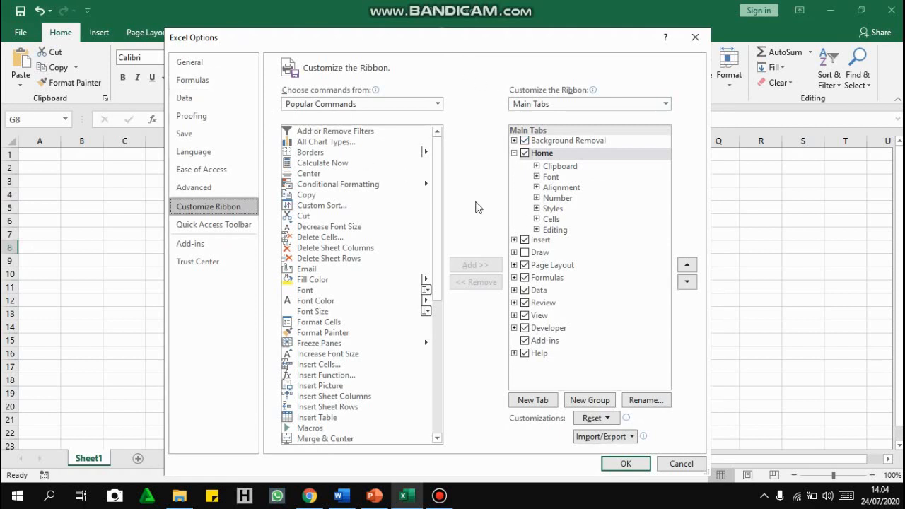
{"action": "left_click", "coordinate": [546, 400]}
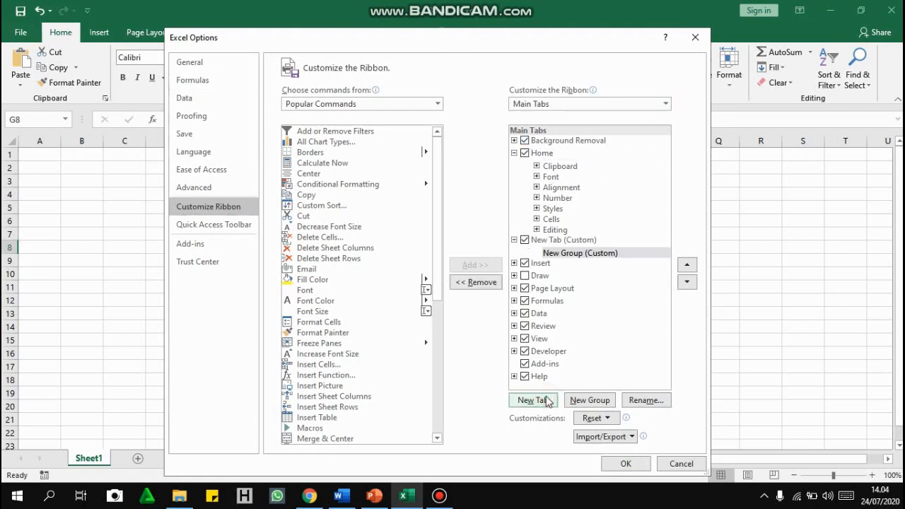
{"action": "left_click", "coordinate": [564, 240]}
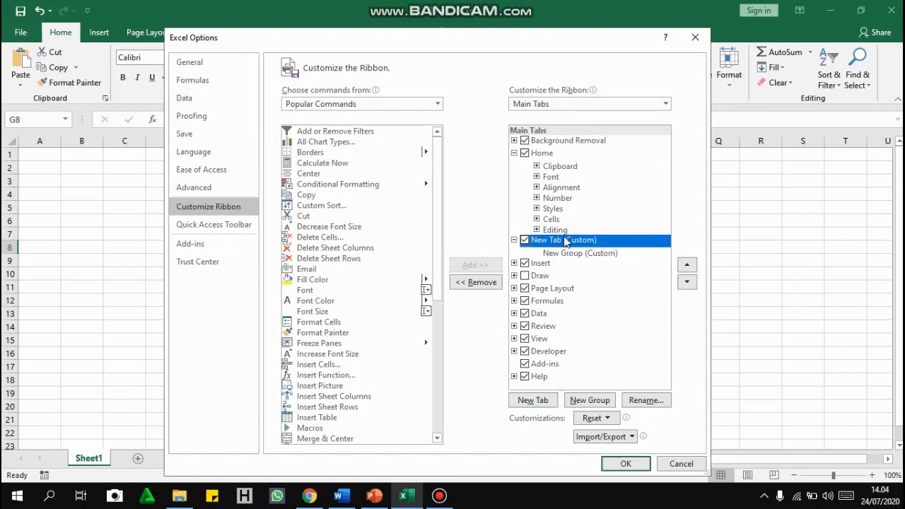
{"action": "right_click", "coordinate": [565, 241]}
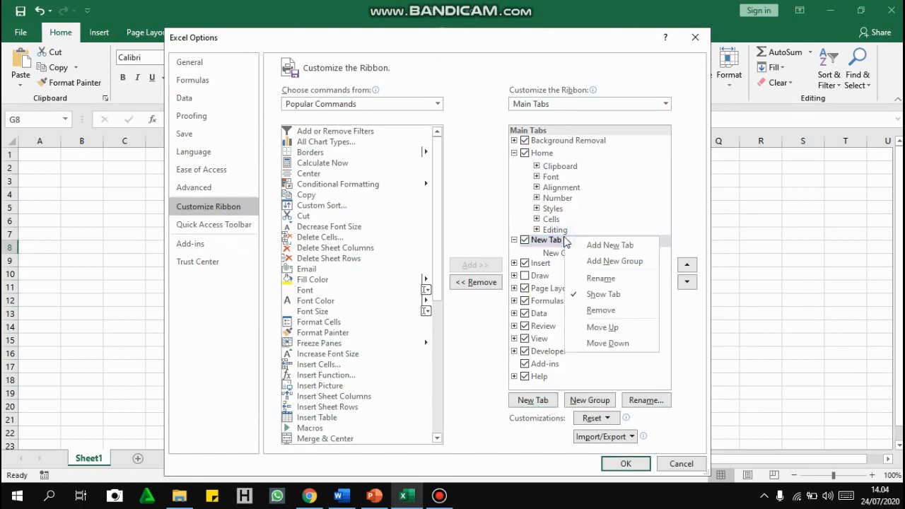
{"action": "left_click", "coordinate": [601, 278]}
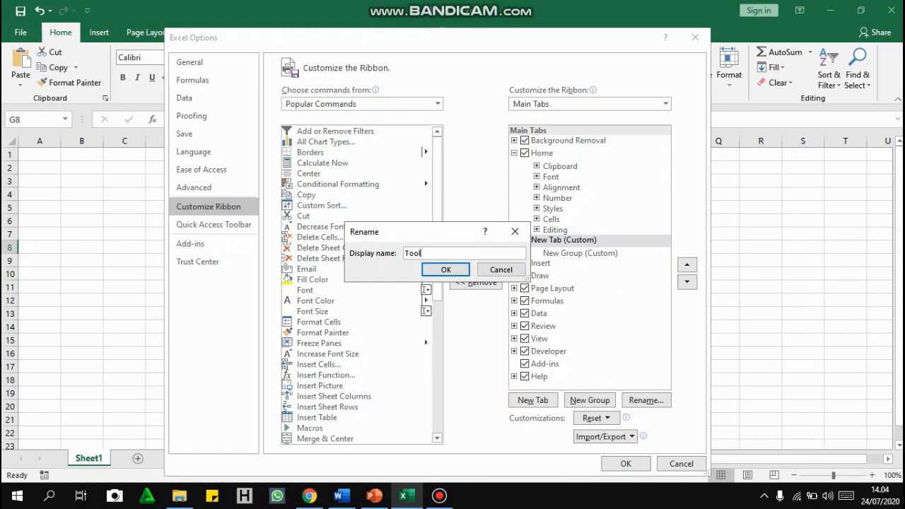
{"action": "left_click", "coordinate": [432, 269]}
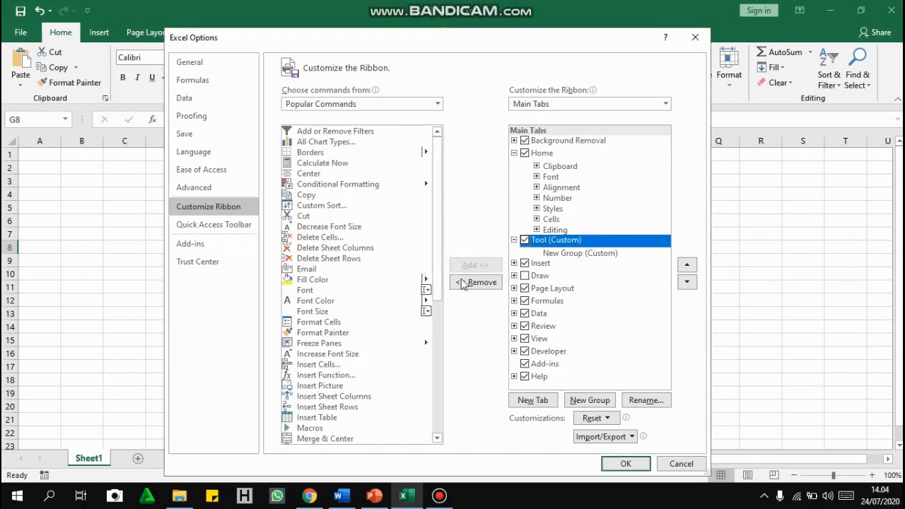
Step: Rename the new group in the custom Tool tab as Color
{"action": "left_click", "coordinate": [560, 256]}
{"action": "right_click", "coordinate": [560, 257]}
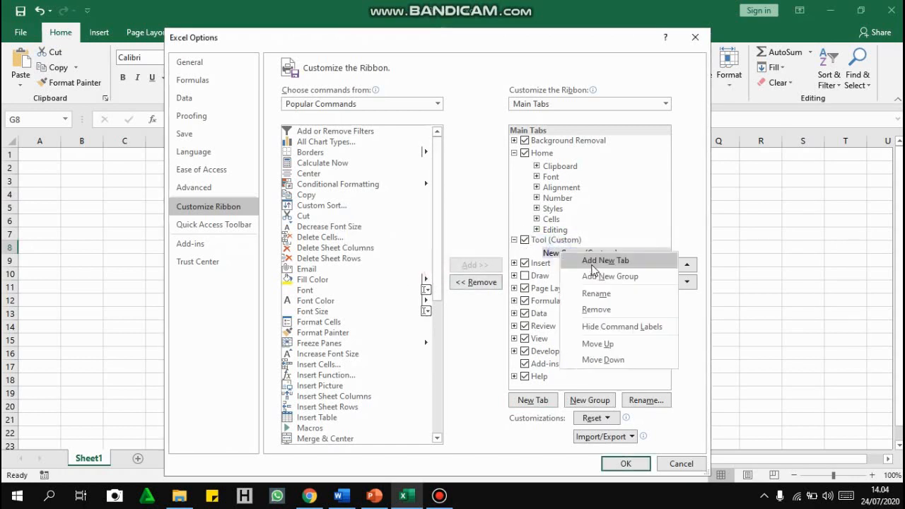
{"action": "left_click", "coordinate": [616, 293]}
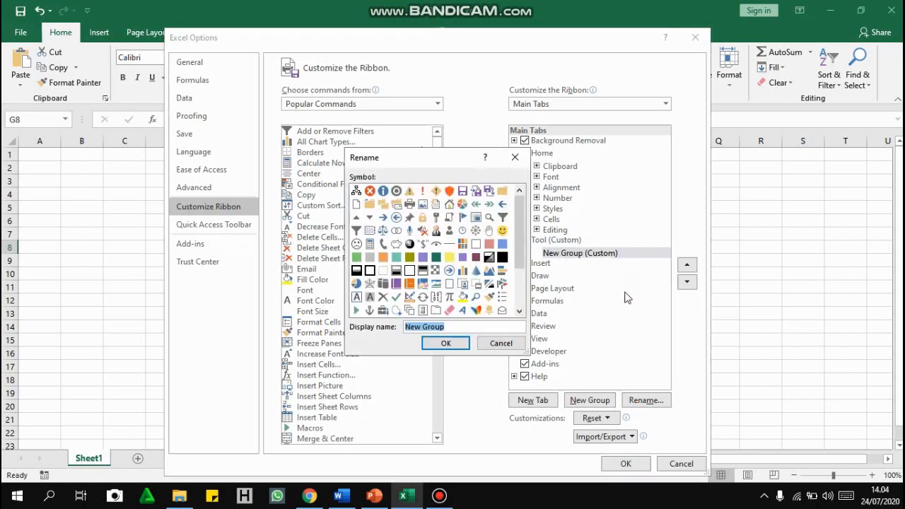
{"action": "type", "text": "color"}
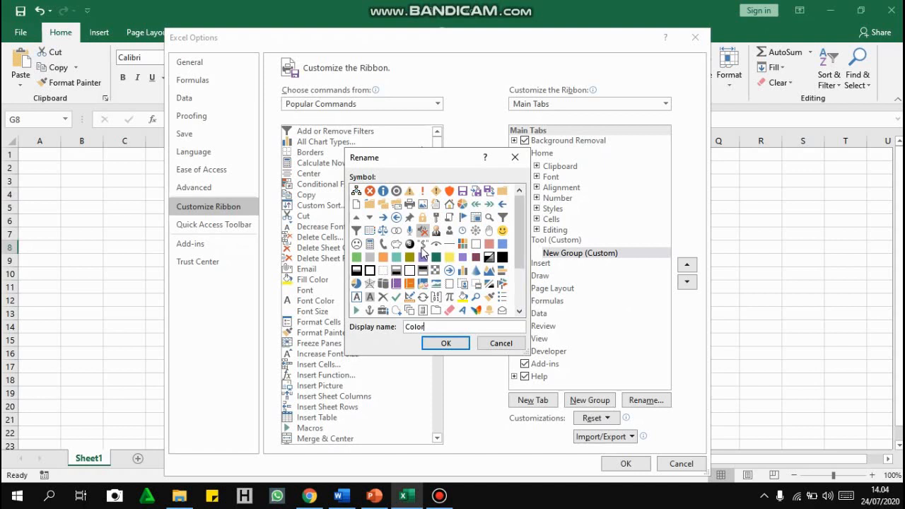
{"action": "left_click", "coordinate": [446, 343]}
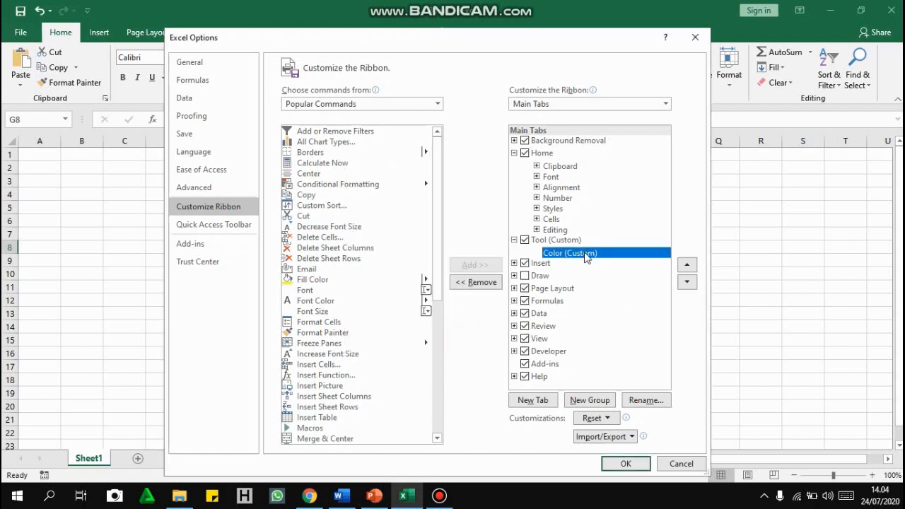
Step: Add the Red and Yellow macros to the Color group and apply the ribbon customization
{"action": "left_click", "coordinate": [437, 104]}
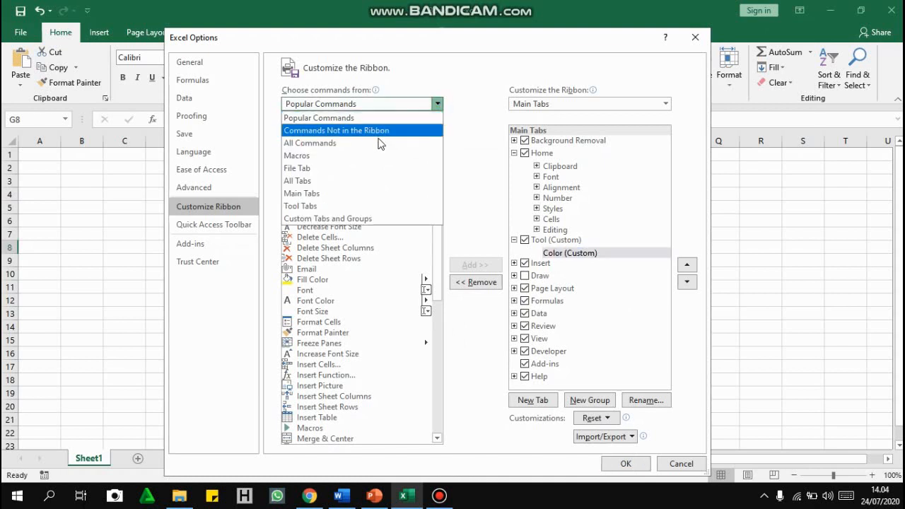
{"action": "left_click", "coordinate": [335, 157]}
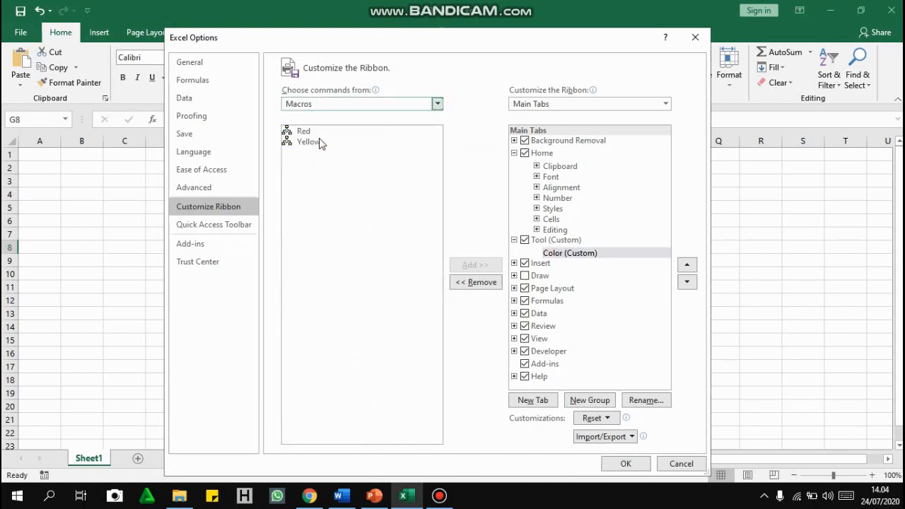
{"action": "left_click", "coordinate": [306, 133]}
{"action": "left_click", "coordinate": [473, 265]}
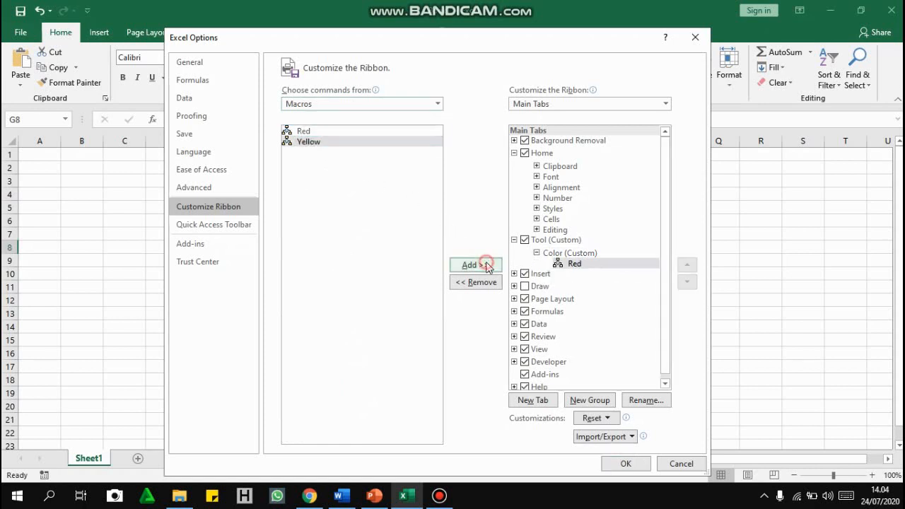
{"action": "left_click", "coordinate": [311, 142]}
{"action": "left_click", "coordinate": [475, 265]}
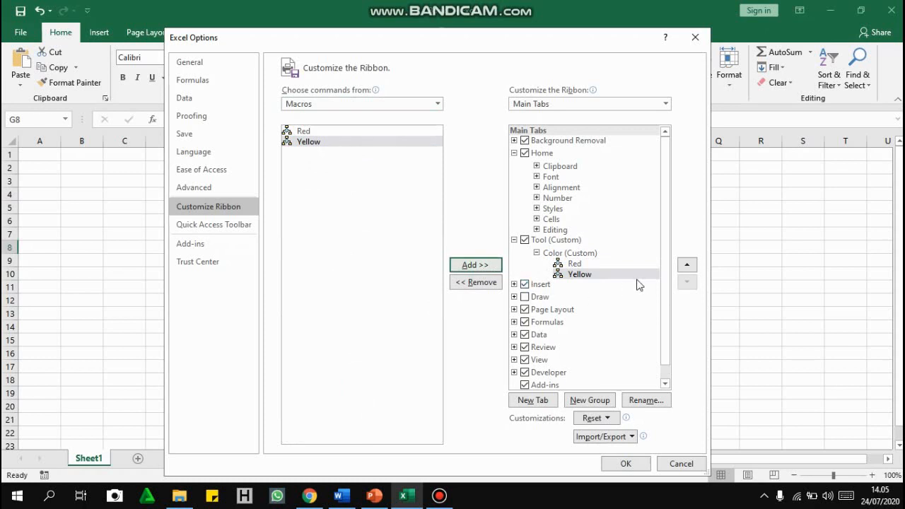
{"action": "left_click", "coordinate": [646, 464]}
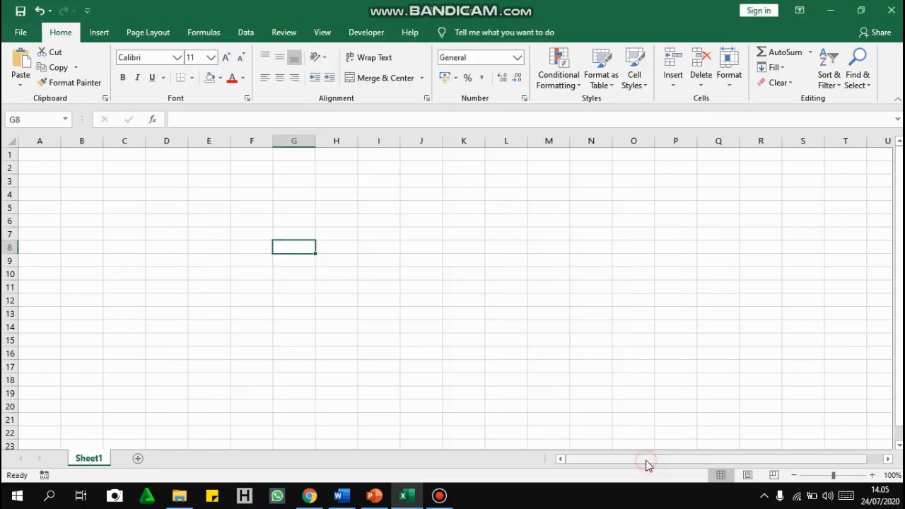
Step: Run the Red and Yellow macros from the Color group of the custom Tool ribbon tab
{"action": "left_click", "coordinate": [96, 33]}
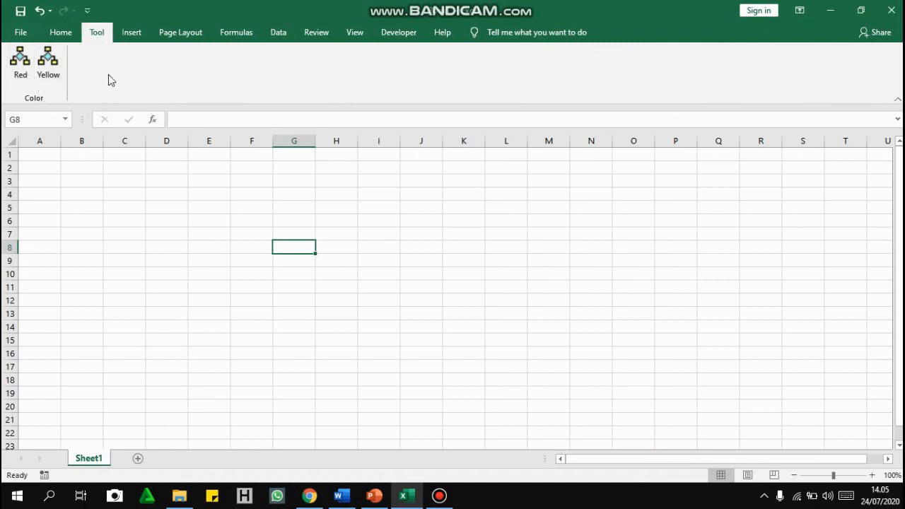
{"action": "left_click", "coordinate": [26, 70]}
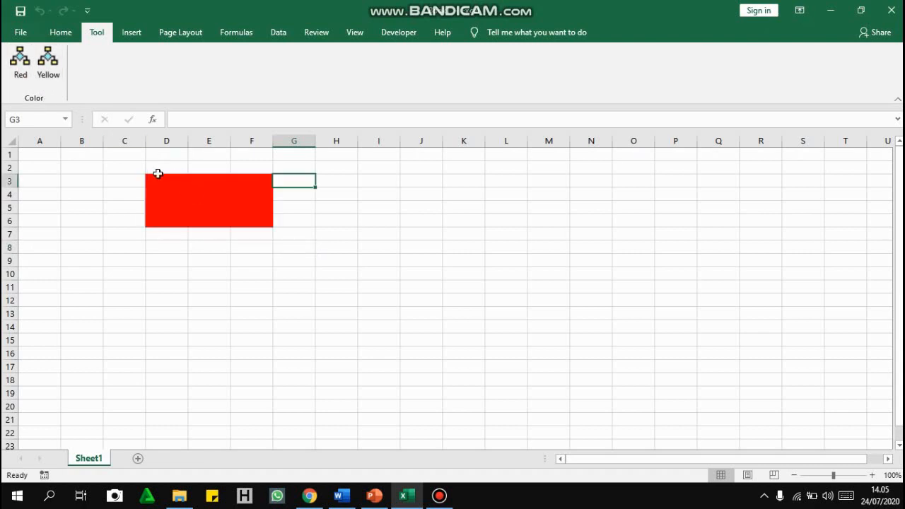
{"action": "left_click", "coordinate": [55, 84]}
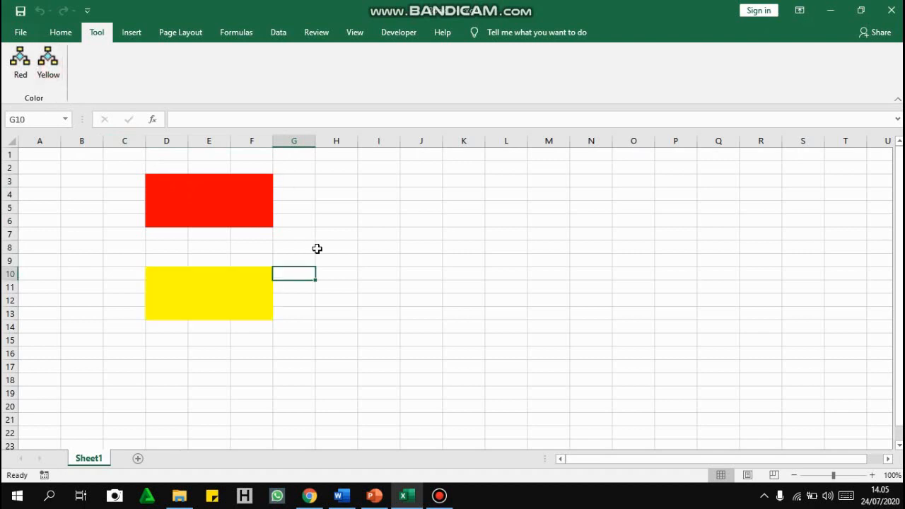
Step: Remove the fill colour from cells C1:I17
{"action": "left_click", "coordinate": [26, 31]}
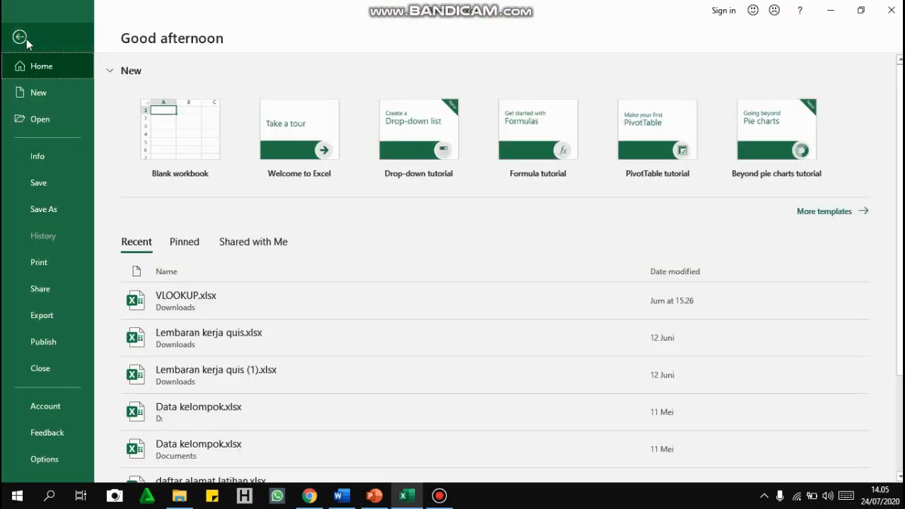
{"action": "left_click", "coordinate": [24, 37]}
{"action": "left_click", "coordinate": [62, 35]}
{"action": "left_click_drag", "start_coordinate": [368, 362], "coordinate": [144, 154]}
{"action": "left_click", "coordinate": [210, 77]}
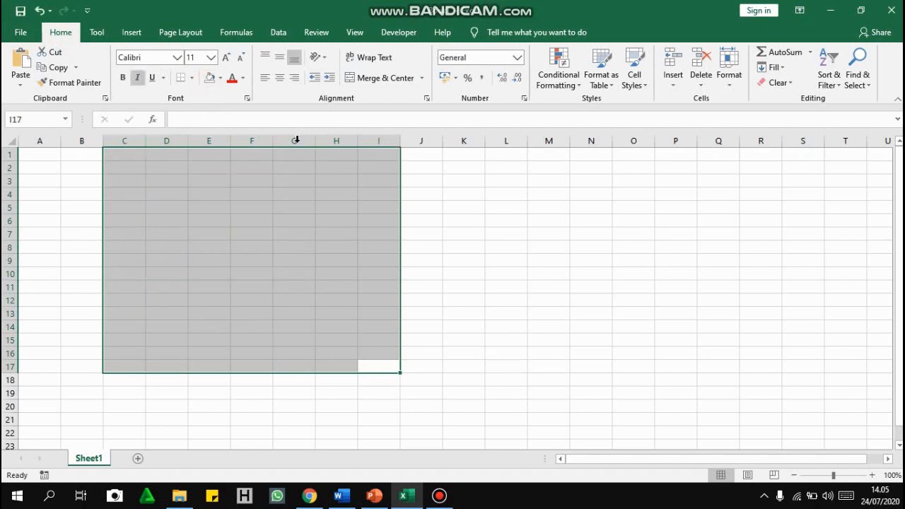
{"action": "left_click", "coordinate": [510, 298]}
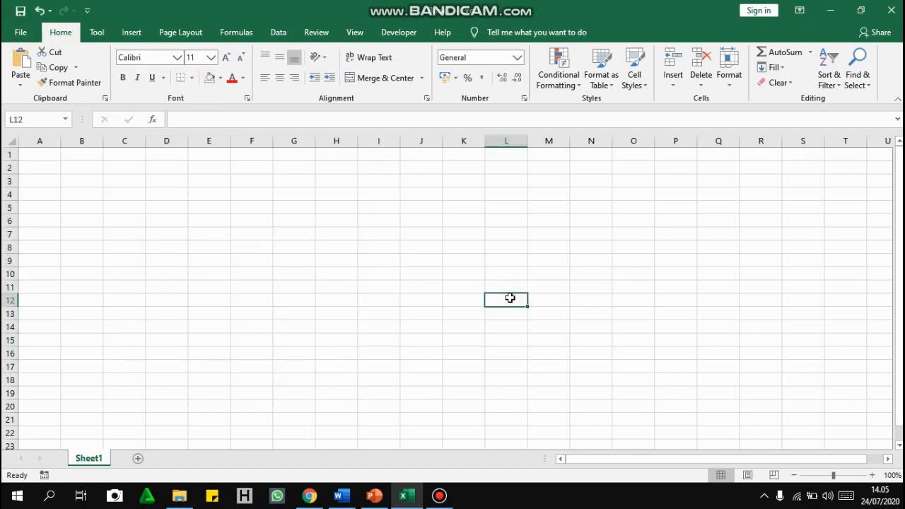
Step: Add the Red and Yellow macros to the Quick Access Toolbar for all documents
{"action": "left_click", "coordinate": [29, 37]}
{"action": "left_click", "coordinate": [60, 467]}
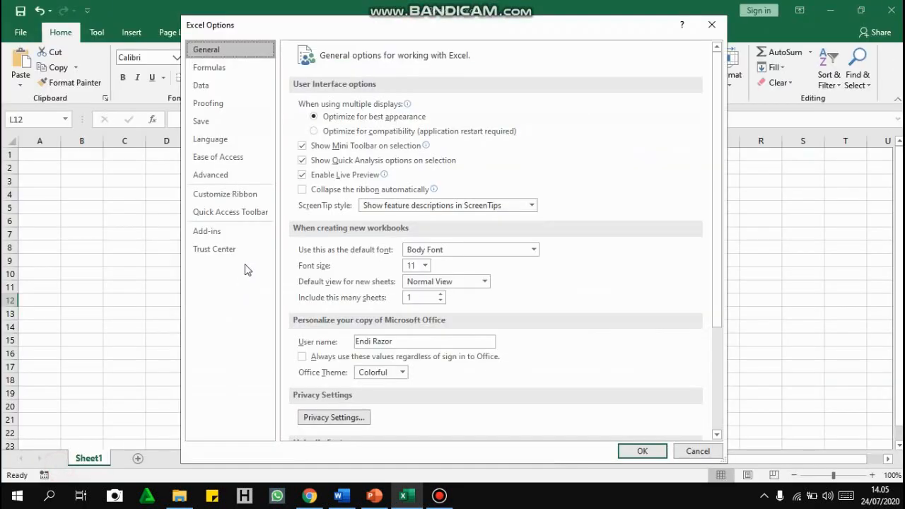
{"action": "left_click", "coordinate": [255, 219]}
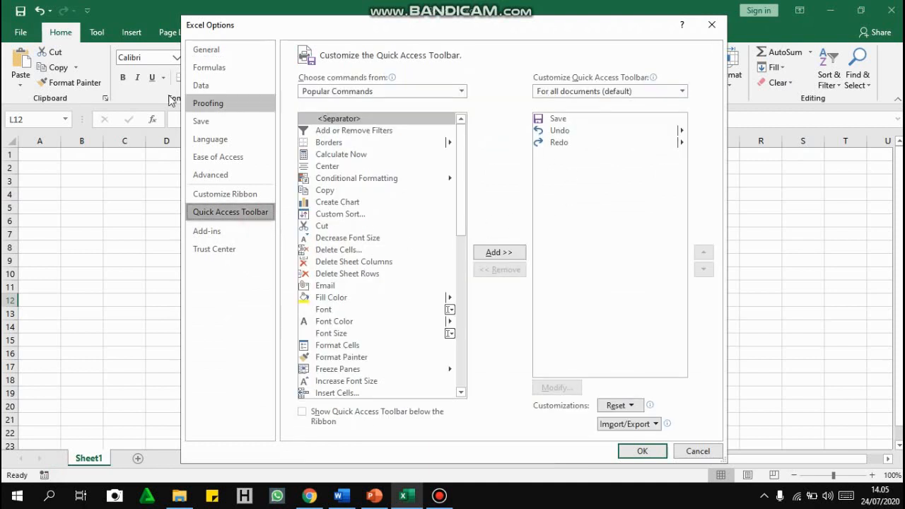
{"action": "left_click_drag", "start_coordinate": [324, 26], "coordinate": [324, 46]}
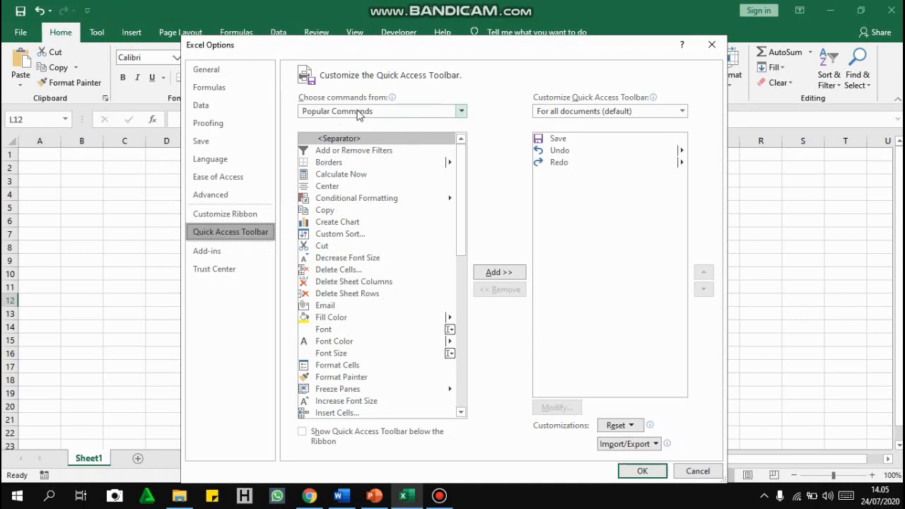
{"action": "left_click", "coordinate": [460, 113]}
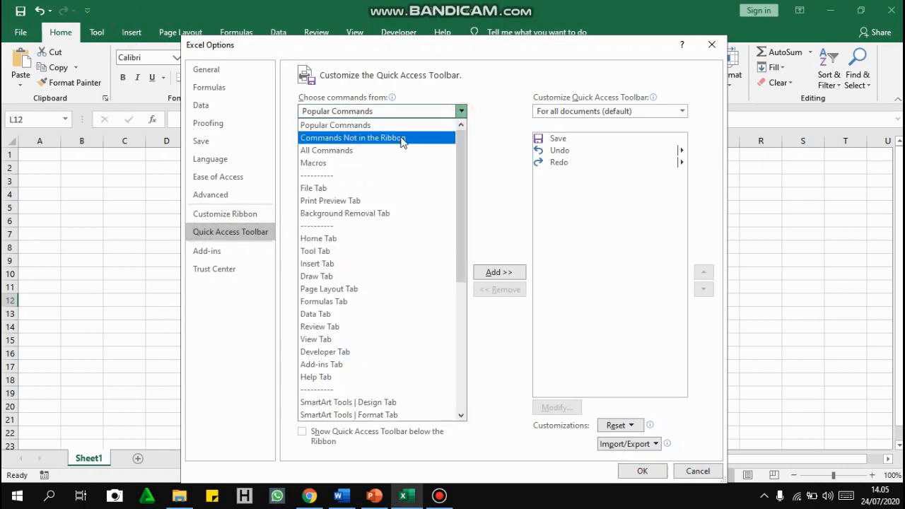
{"action": "left_click", "coordinate": [359, 163]}
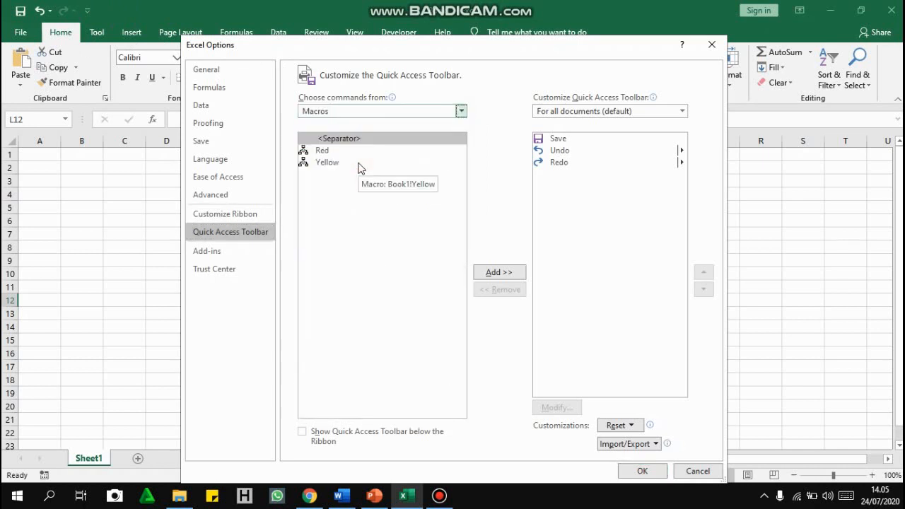
{"action": "left_click", "coordinate": [325, 151]}
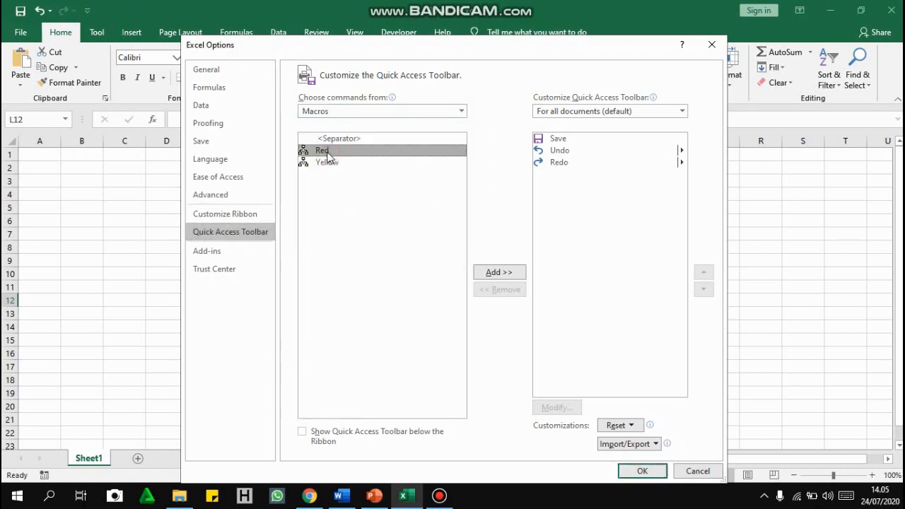
{"action": "left_click", "coordinate": [514, 275]}
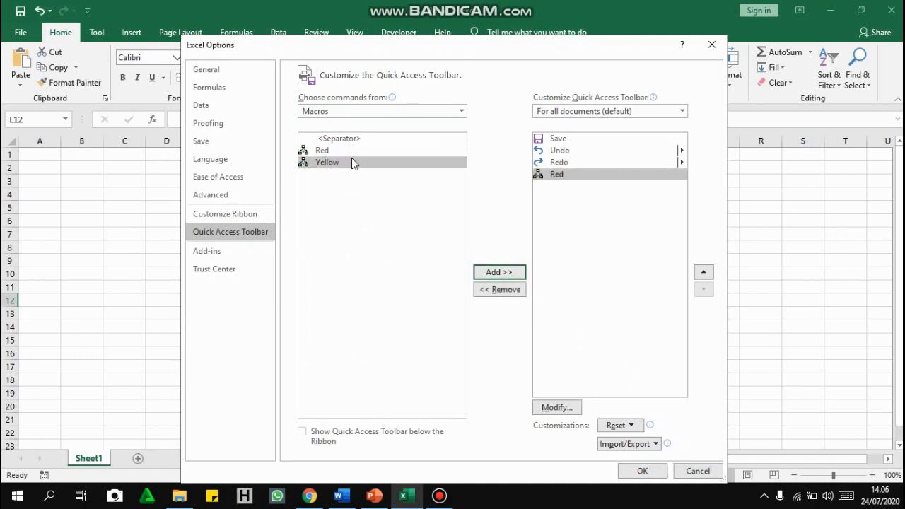
{"action": "left_click", "coordinate": [516, 274]}
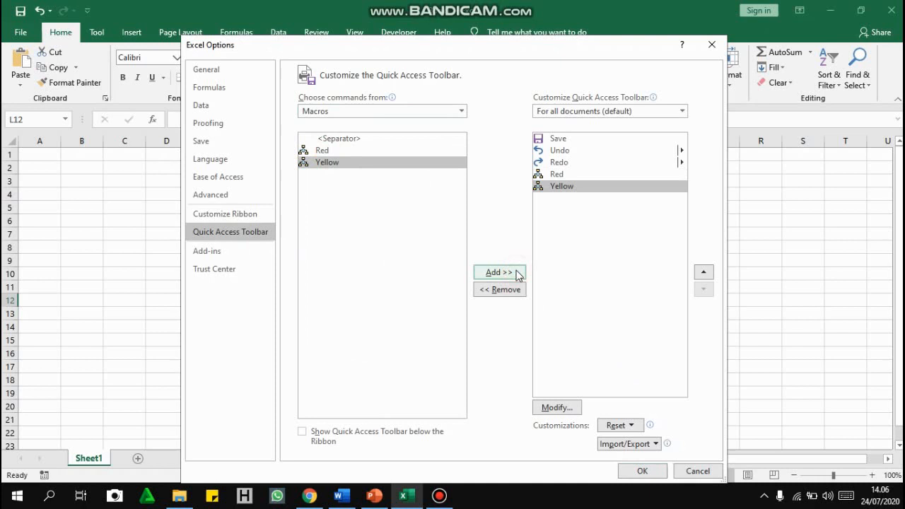
Step: Give the Red macro's Quick Access Toolbar button the pushpin symbol and the display name Merah
{"action": "left_click", "coordinate": [586, 176]}
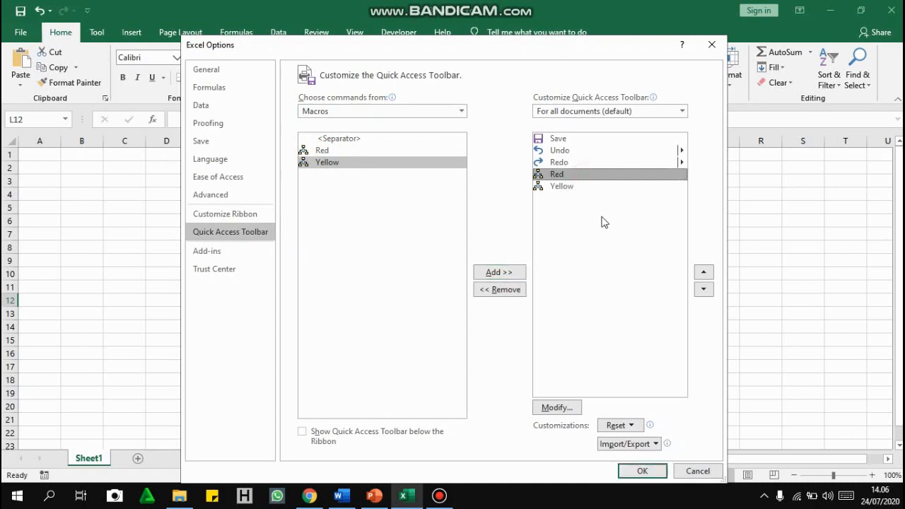
{"action": "left_click", "coordinate": [572, 410]}
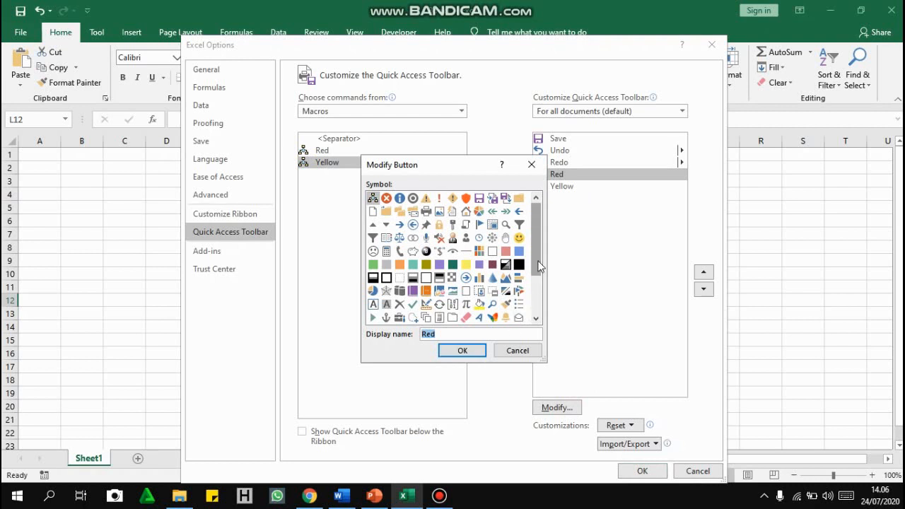
{"action": "mouse_move", "coordinate": [538, 273]}
{"action": "left_mouse_down"}
{"action": "mouse_move", "coordinate": [542, 315]}
{"action": "mouse_move", "coordinate": [539, 256]}
{"action": "left_mouse_up"}
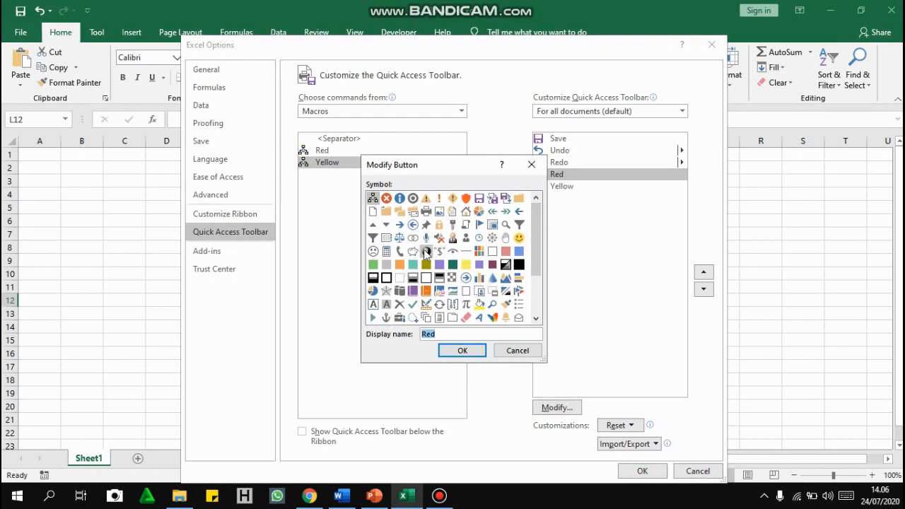
{"action": "left_click", "coordinate": [425, 225]}
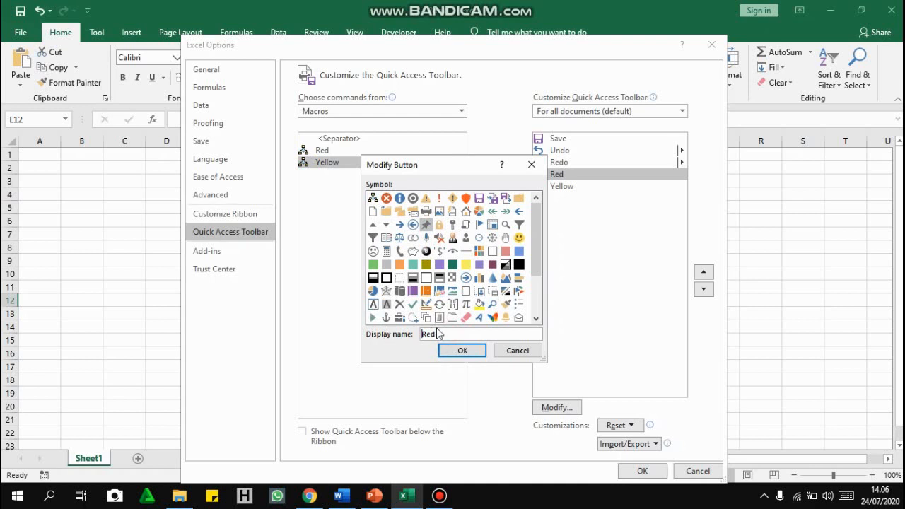
{"action": "left_click_drag", "start_coordinate": [437, 334], "coordinate": [417, 334]}
{"action": "type", "text": "Merah"}
{"action": "left_click", "coordinate": [468, 350]}
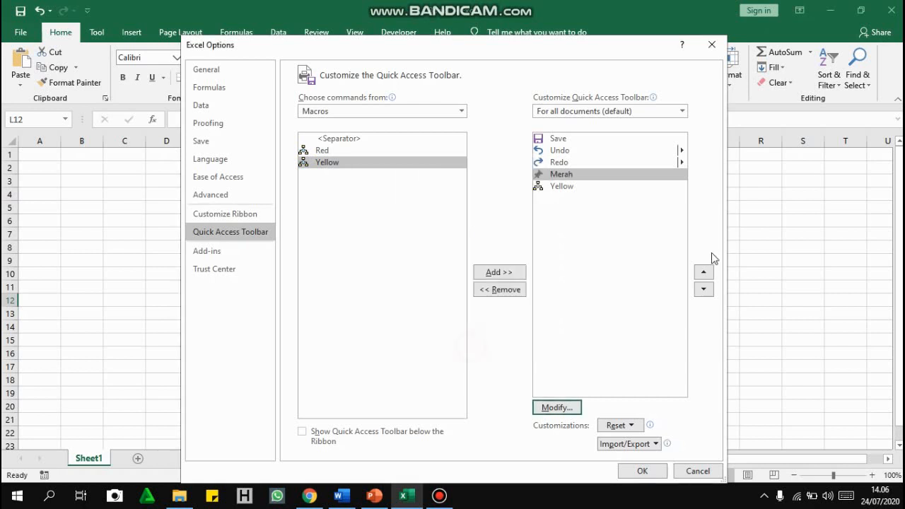
Step: Give the Yellow macro's button the smiley symbol and the display name Kuning, and apply the Quick Access Toolbar customization
{"action": "left_click", "coordinate": [580, 187]}
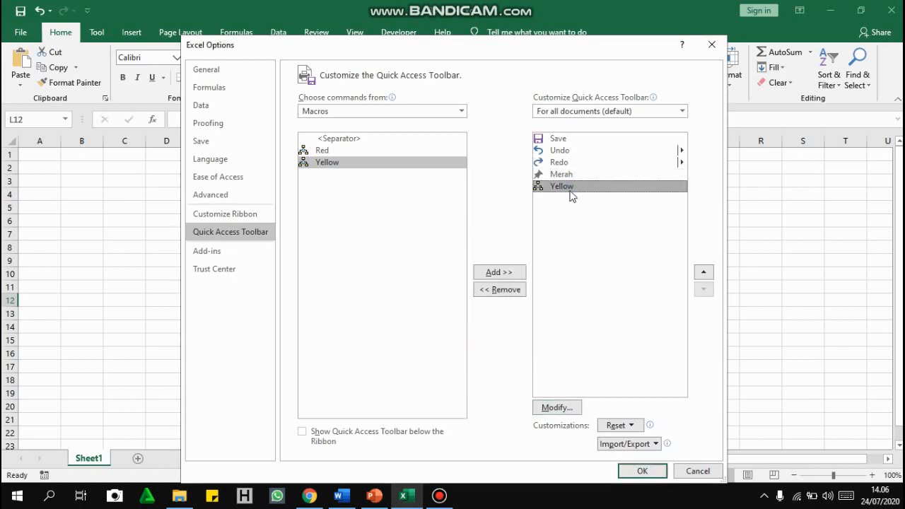
{"action": "left_click", "coordinate": [576, 409]}
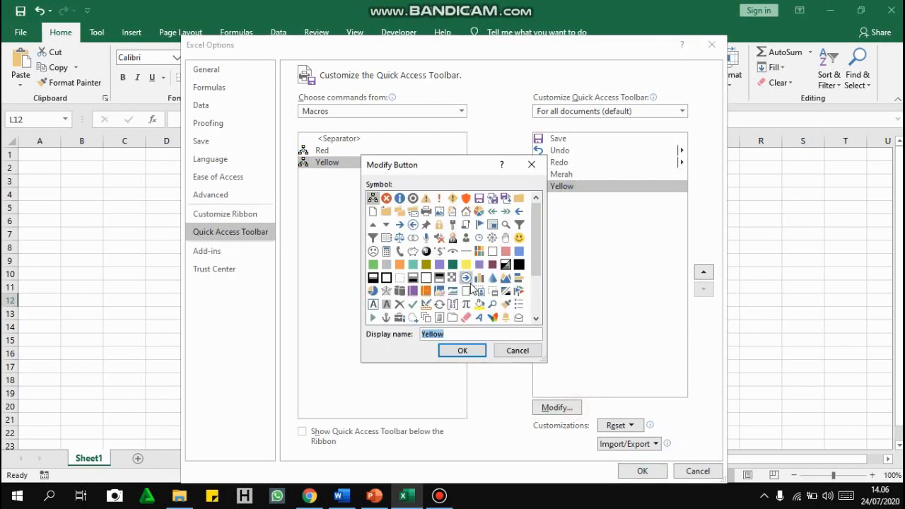
{"action": "left_click", "coordinate": [519, 237]}
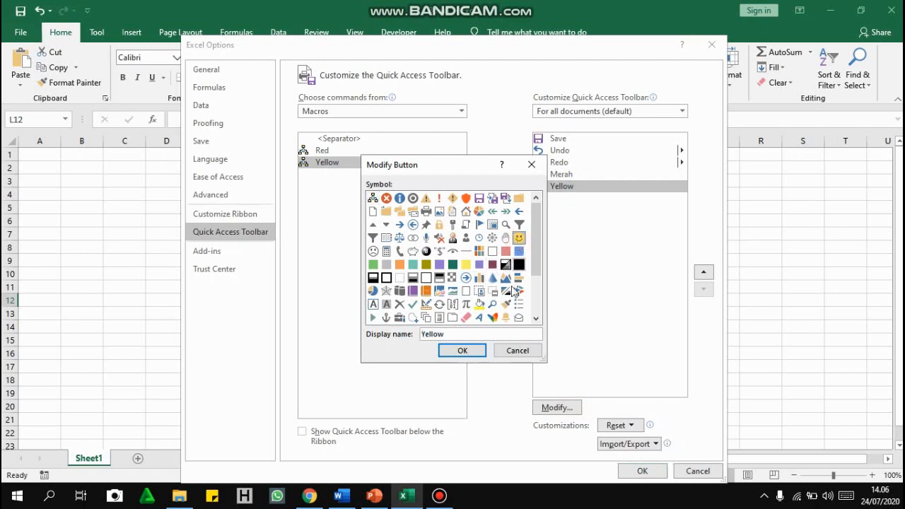
{"action": "left_click", "coordinate": [461, 333]}
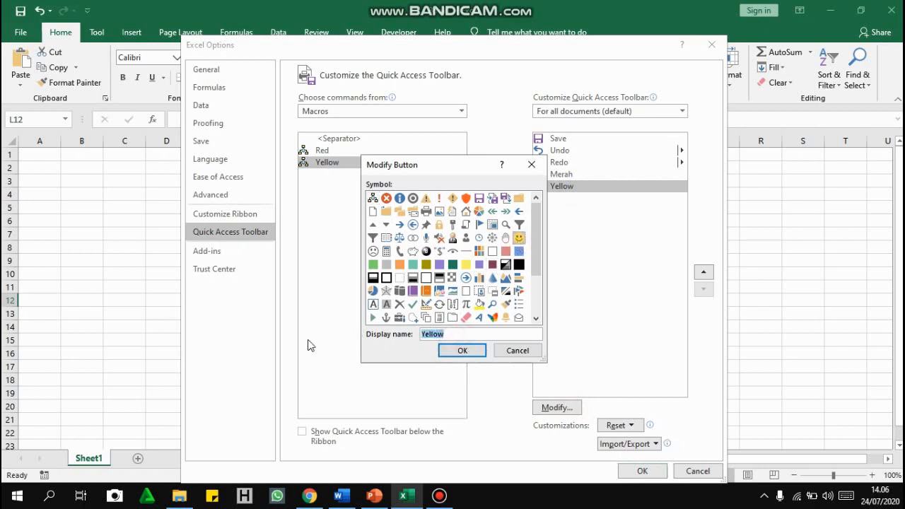
{"action": "type", "text": "Kuning"}
{"action": "left_click", "coordinate": [466, 350]}
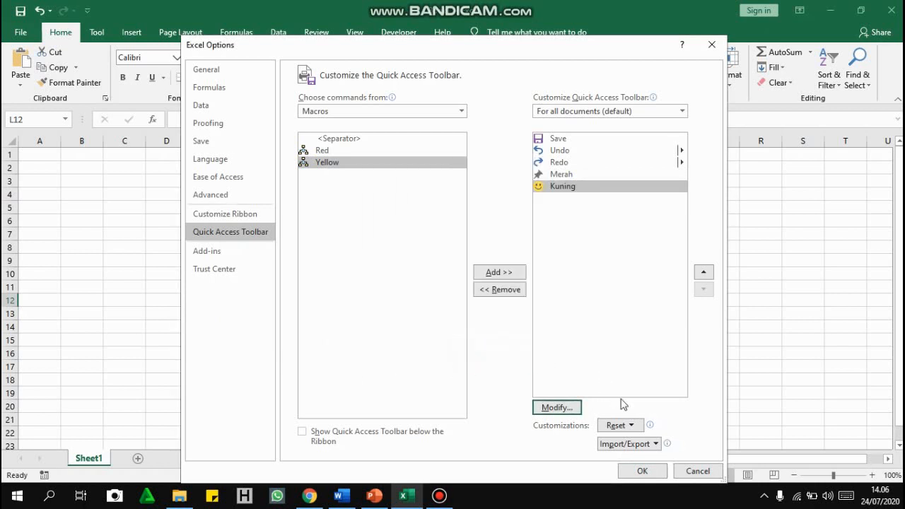
{"action": "left_click", "coordinate": [642, 471]}
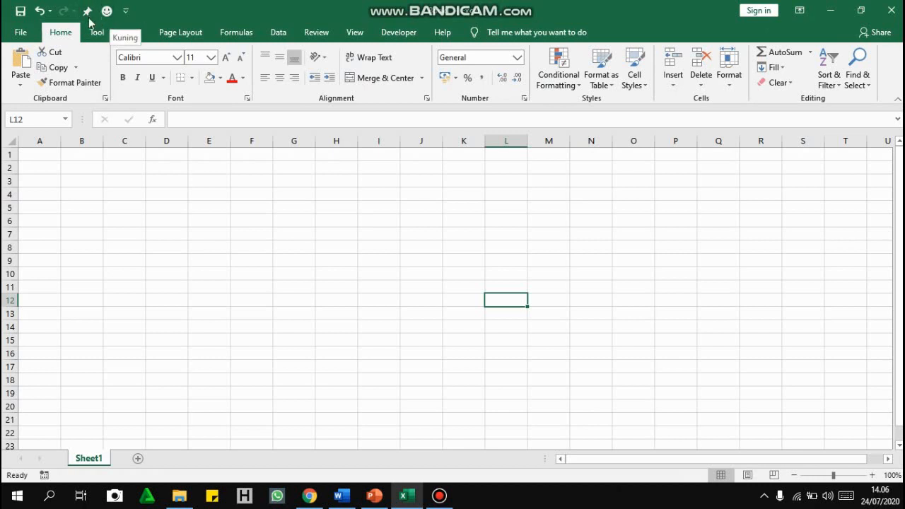
Step: Run the Merah and Kuning macros from the Quick Access Toolbar to colour their cell ranges
{"action": "left_click", "coordinate": [87, 16]}
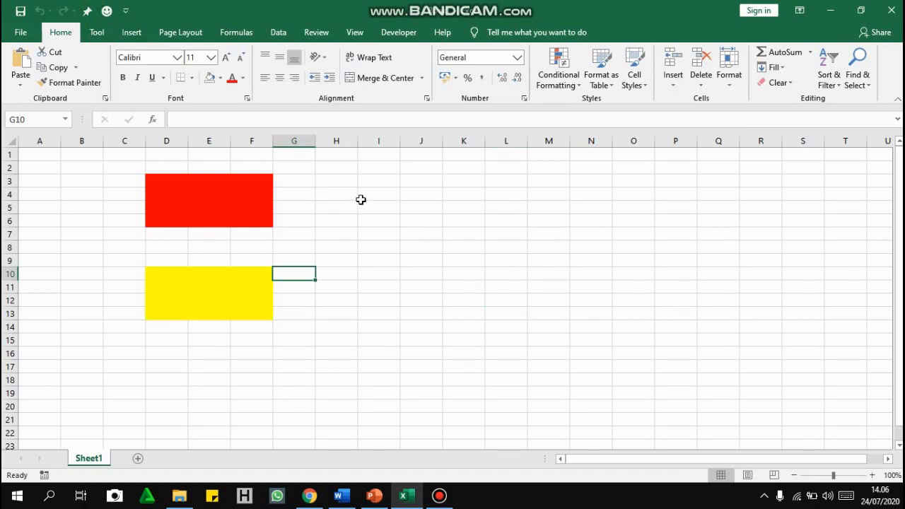
{"action": "left_click", "coordinate": [266, 191]}
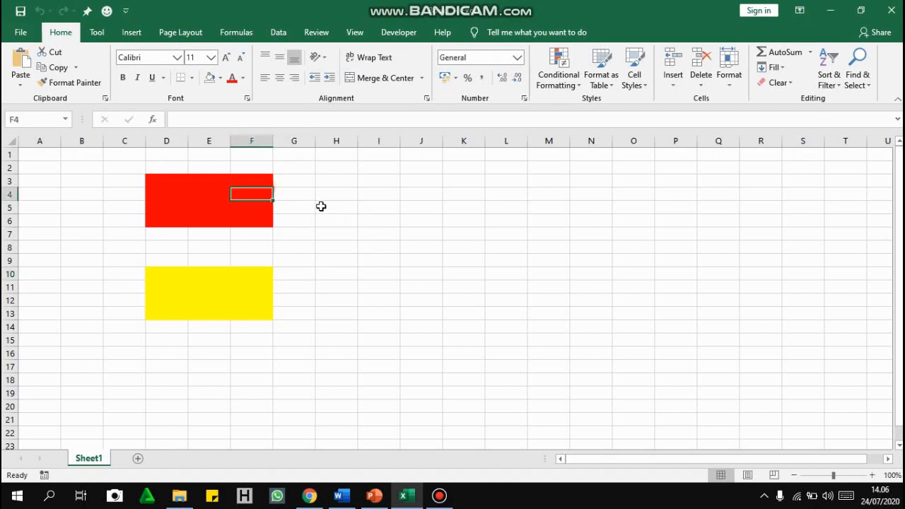
{"action": "left_click", "coordinate": [285, 232]}
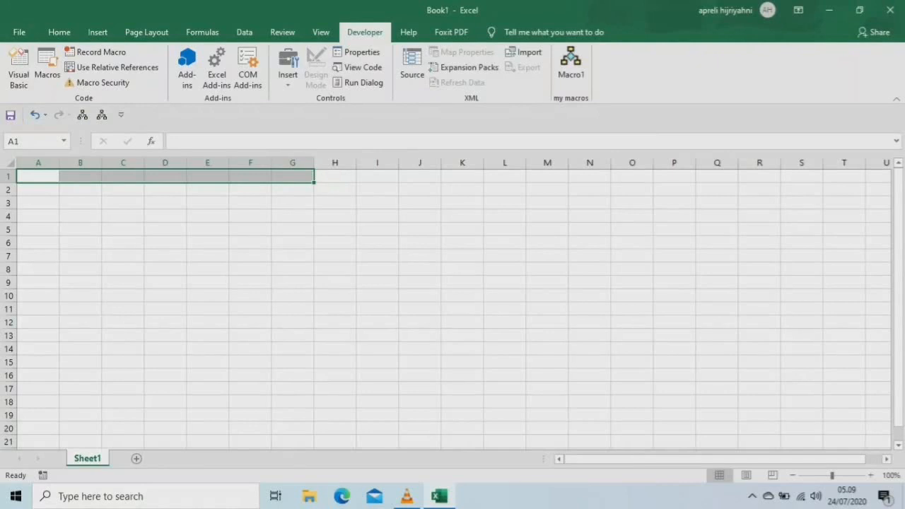
Step: Add a new custom group to the Developer tab in the ribbon customization of Book1
{"action": "left_click", "coordinate": [38, 176]}
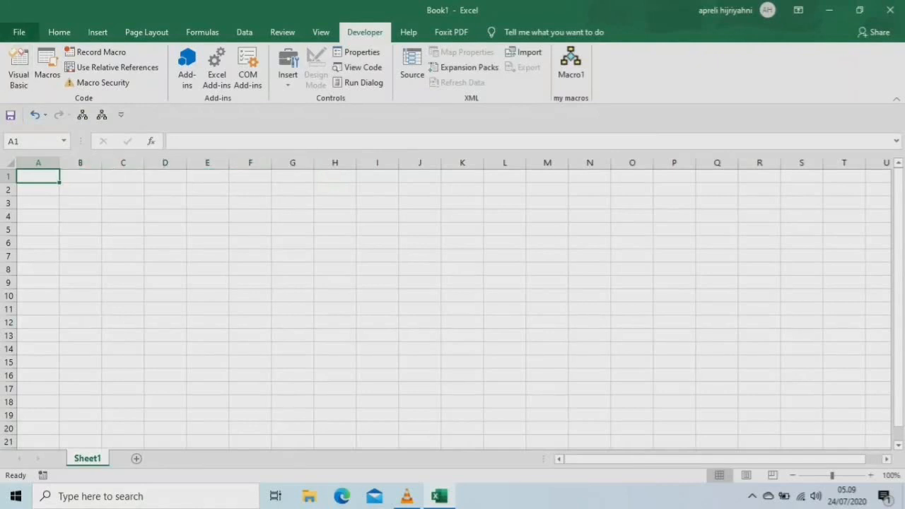
{"action": "left_click", "coordinate": [19, 32]}
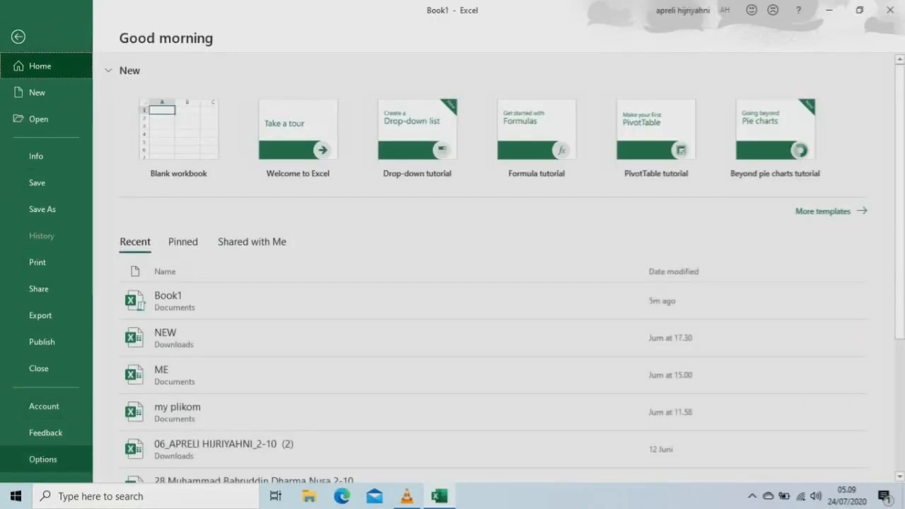
{"action": "left_click", "coordinate": [43, 459]}
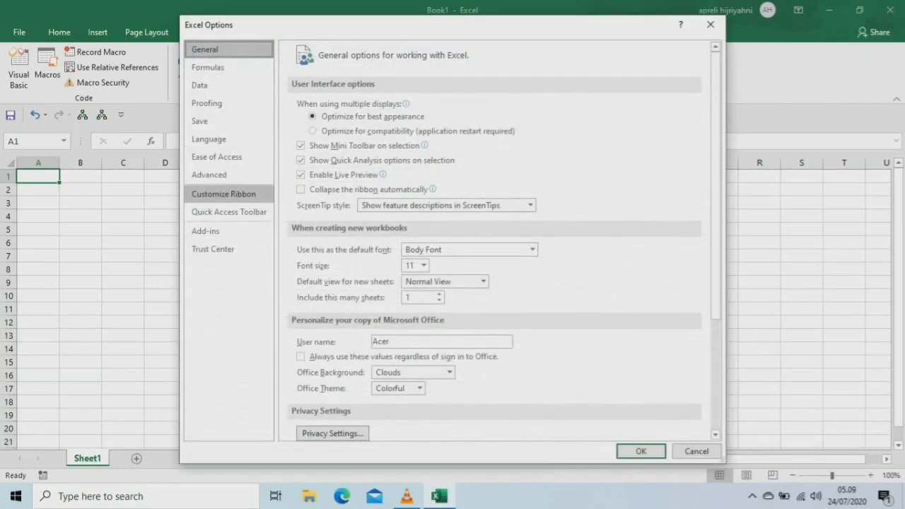
{"action": "left_click", "coordinate": [223, 193]}
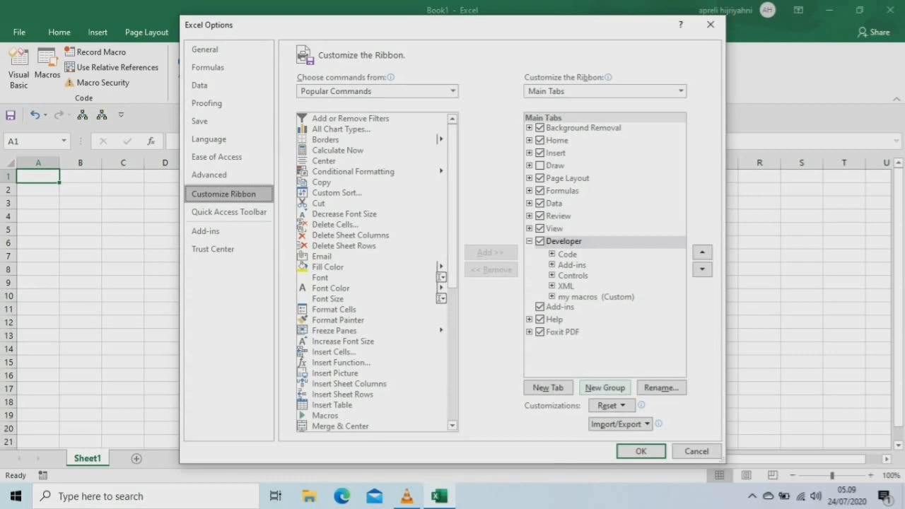
{"action": "left_click", "coordinate": [604, 387]}
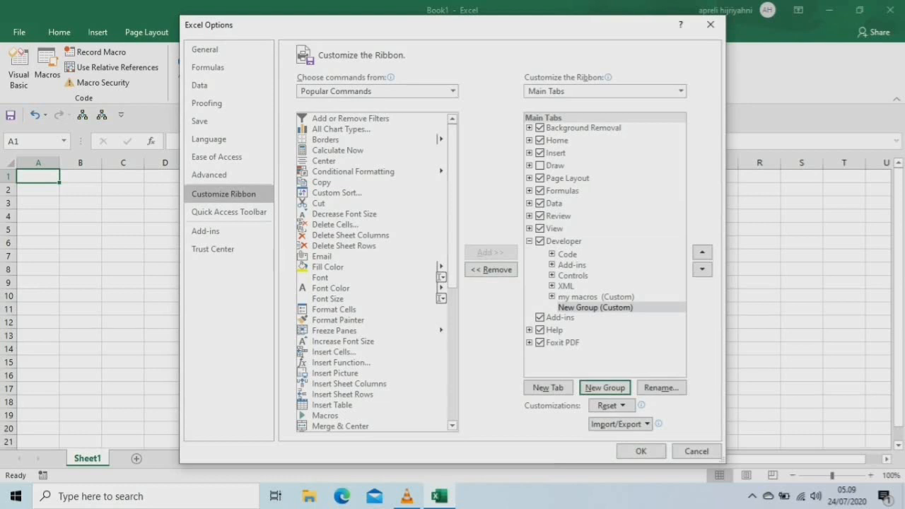
Step: Rename the new custom group in the Developer tab as My macros
{"action": "left_click", "coordinate": [661, 388]}
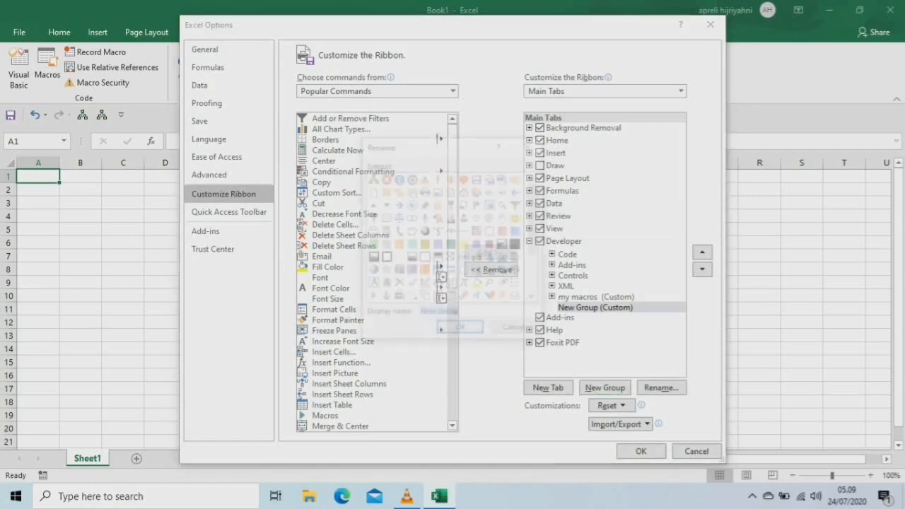
{"action": "type", "text": "M"}
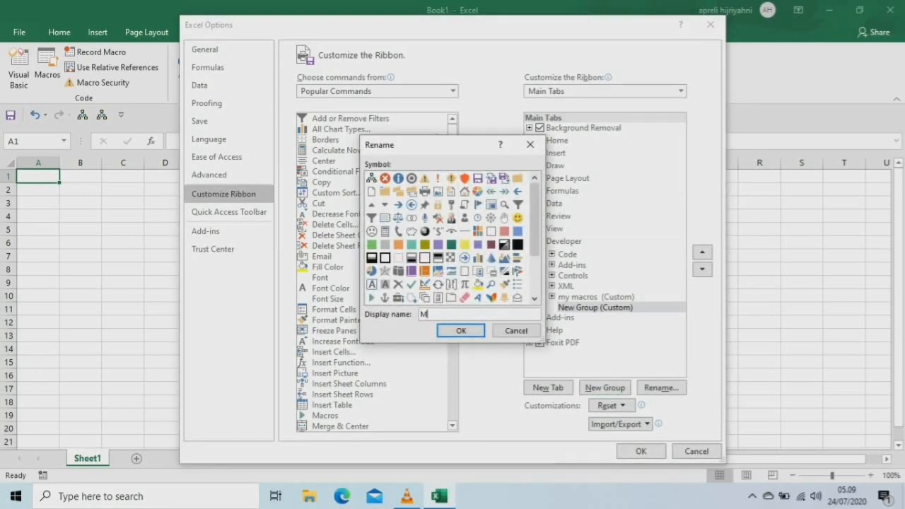
{"action": "type", "text": "y macros"}
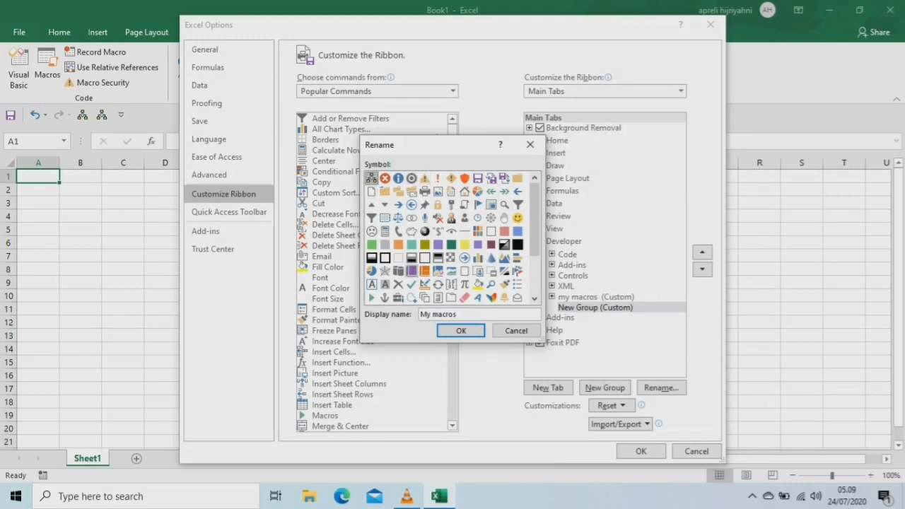
{"action": "key", "text": "Return"}
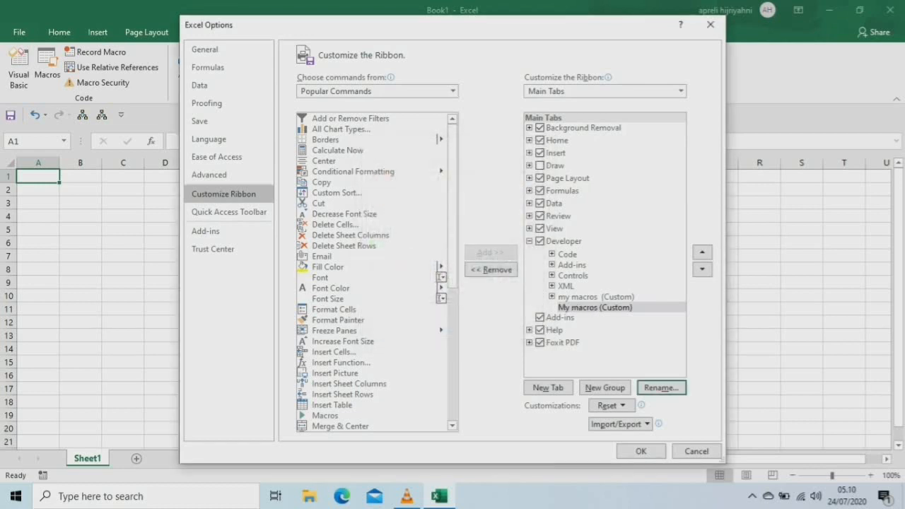
Step: Add the PERSONAL.XLSB!Macro1 macro to the My macros group of the Developer tab and apply the ribbon customization
{"action": "left_click", "coordinate": [452, 90]}
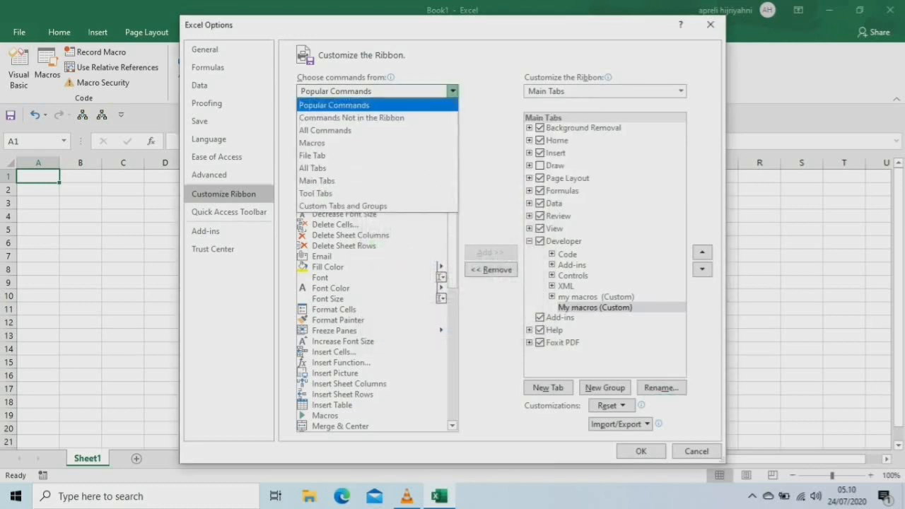
{"action": "key", "text": "Up"}
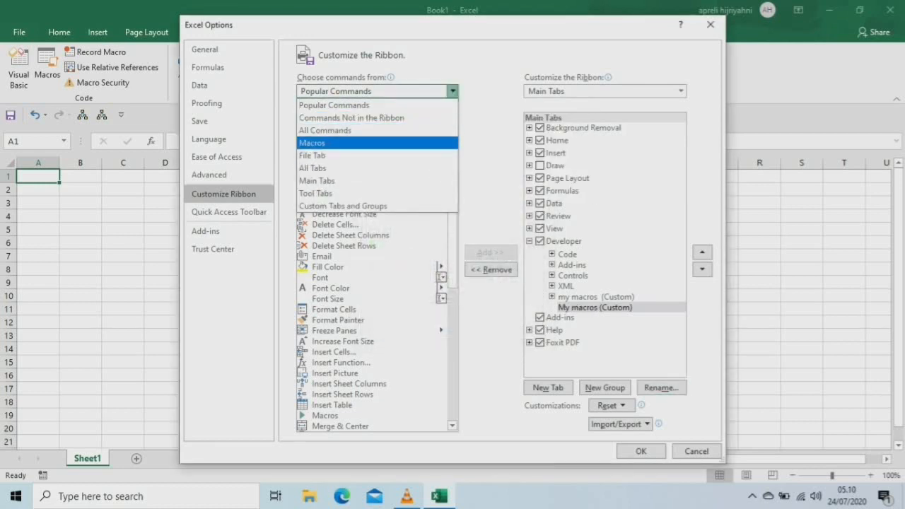
{"action": "key", "text": "Return"}
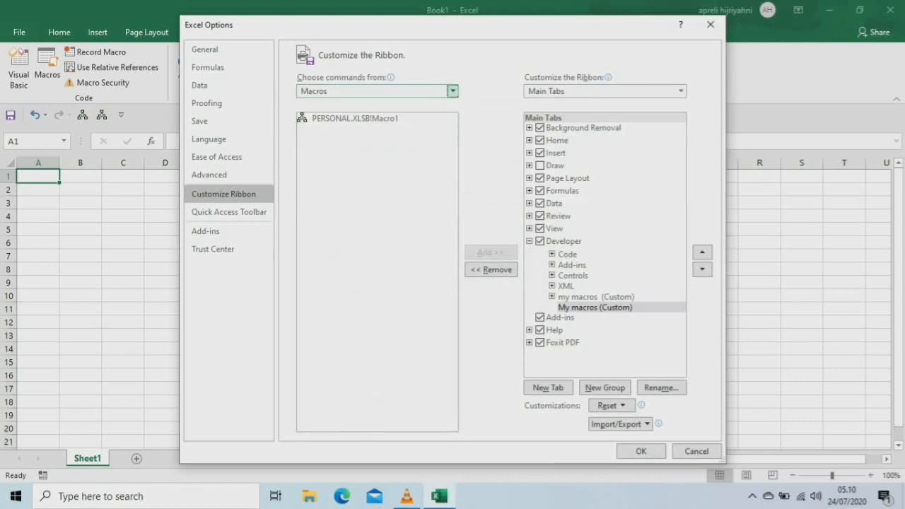
{"action": "left_click", "coordinate": [355, 119]}
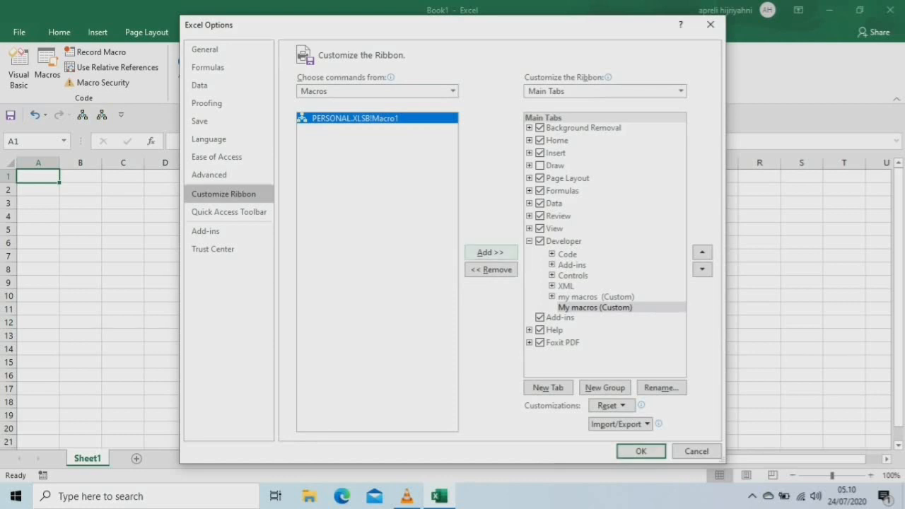
{"action": "left_click", "coordinate": [491, 252]}
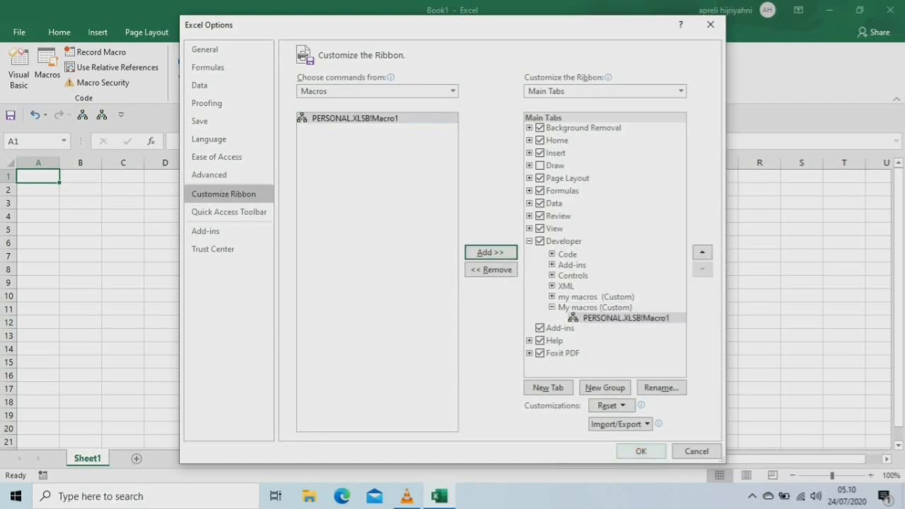
{"action": "left_click", "coordinate": [640, 452]}
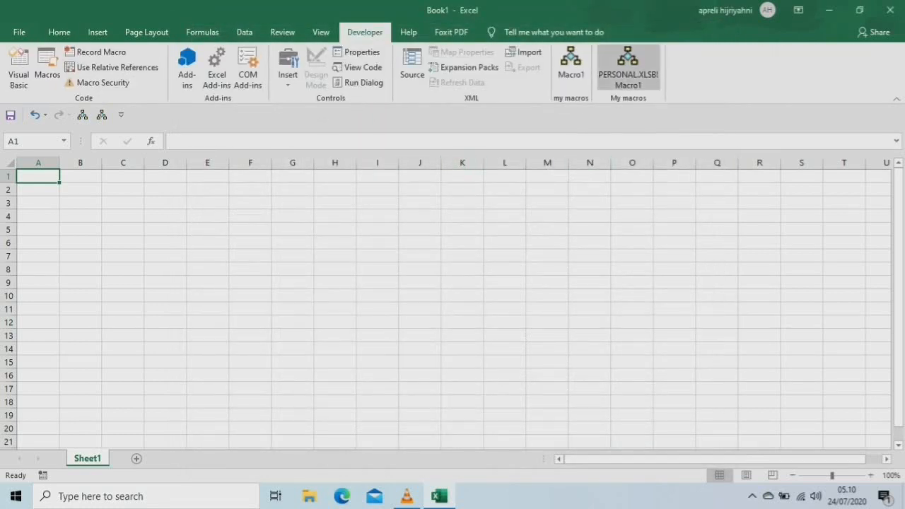
Step: Run PERSONAL.XLSB!Macro1 from the My macros group and clear the day names it enters in A1:G1
{"action": "left_click", "coordinate": [628, 67]}
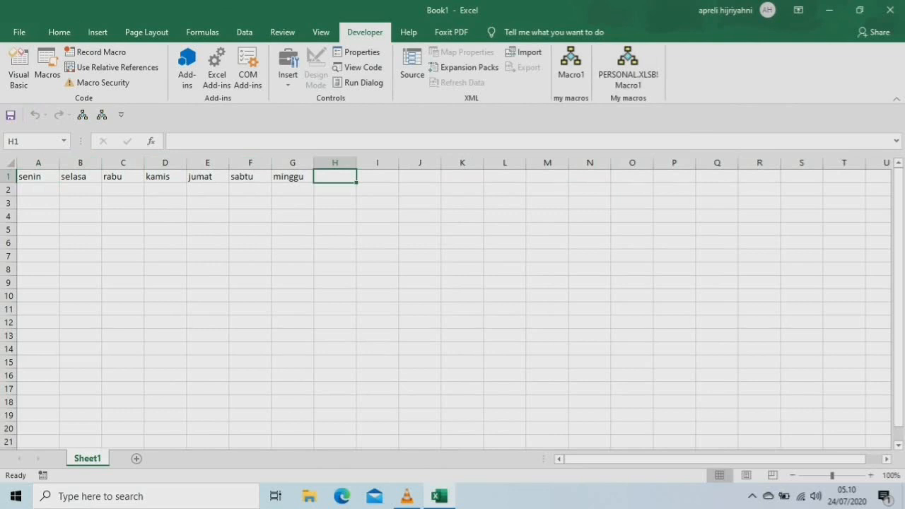
{"action": "left_click", "coordinate": [38, 177]}
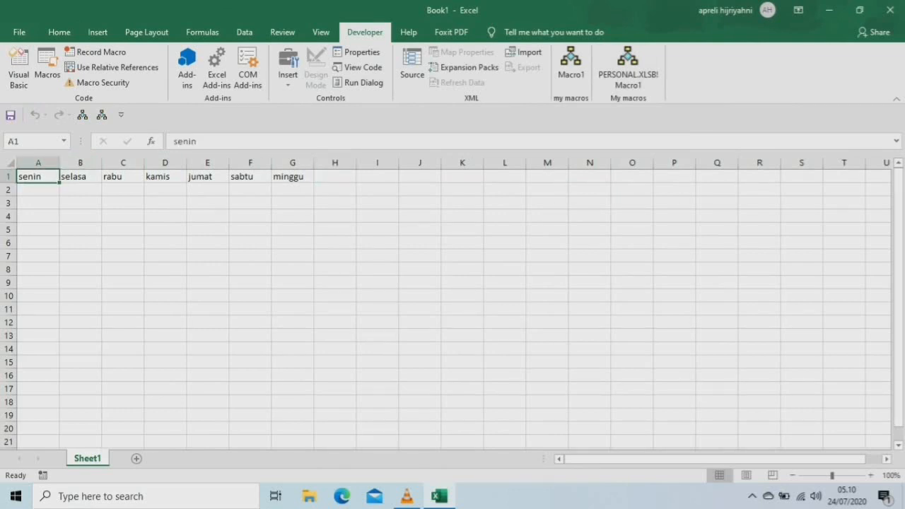
{"action": "key", "text": "shift+Right"}
{"action": "key", "text": "shift+Right"}
{"action": "key", "text": "shift+Right"}
{"action": "key", "text": "shift+Right"}
{"action": "key", "text": "shift+Right"}
{"action": "key", "text": "shift+Right"}
{"action": "key", "text": "shift+Right"}
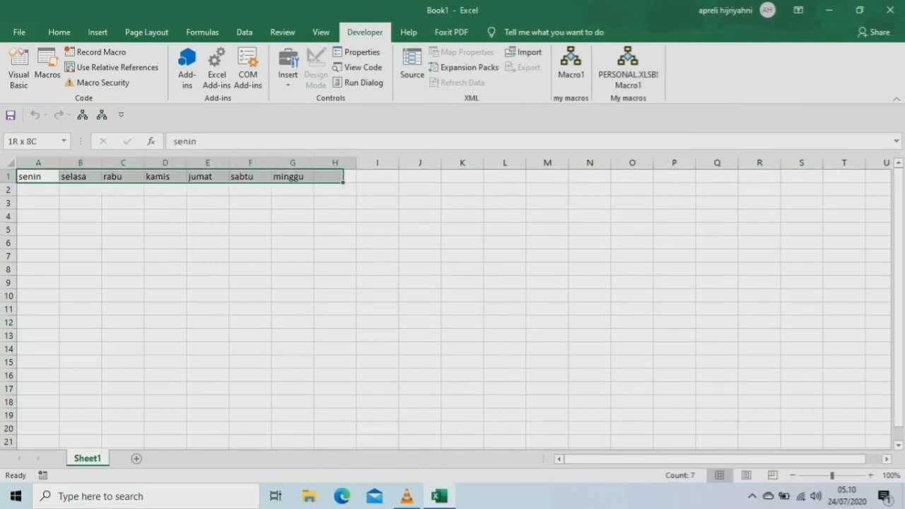
{"action": "key", "text": "shift+Left"}
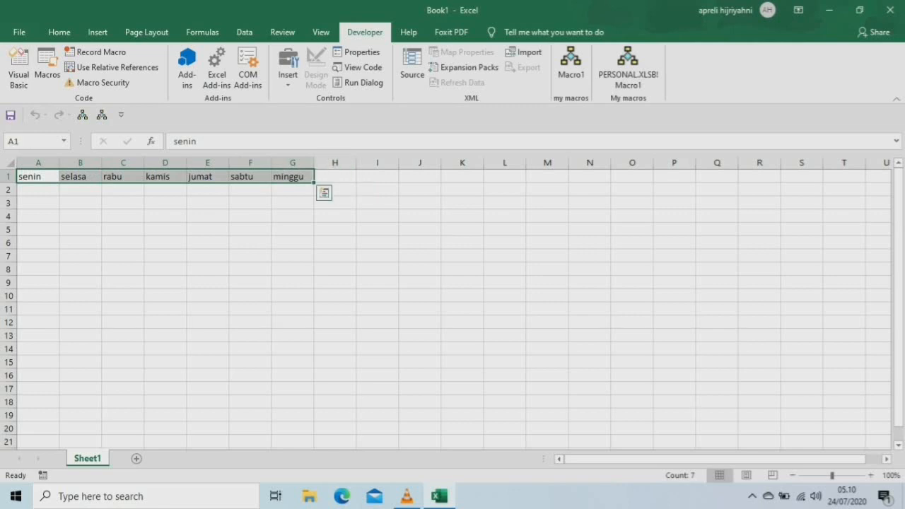
{"action": "key", "text": "Delete"}
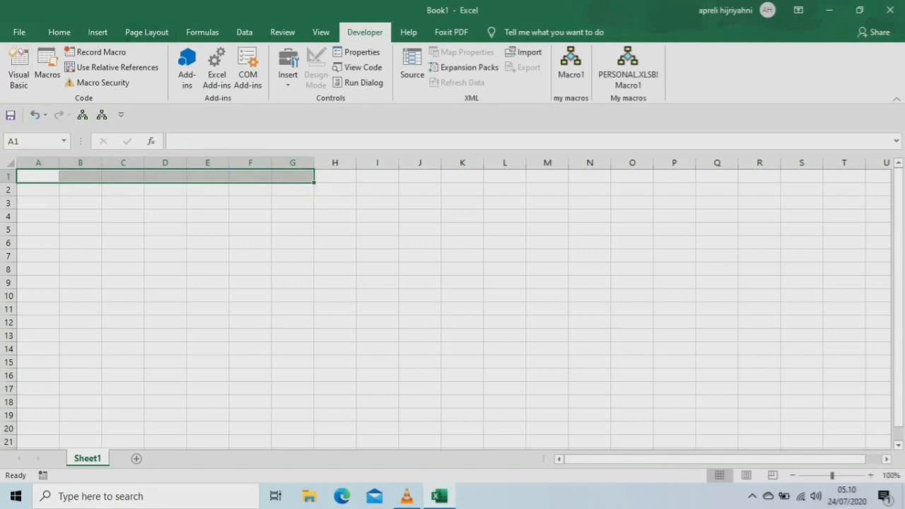
Step: Add the PERSONAL.XLSB!Macro1 macro to the Quick Access Toolbar for all documents
{"action": "left_click", "coordinate": [19, 32]}
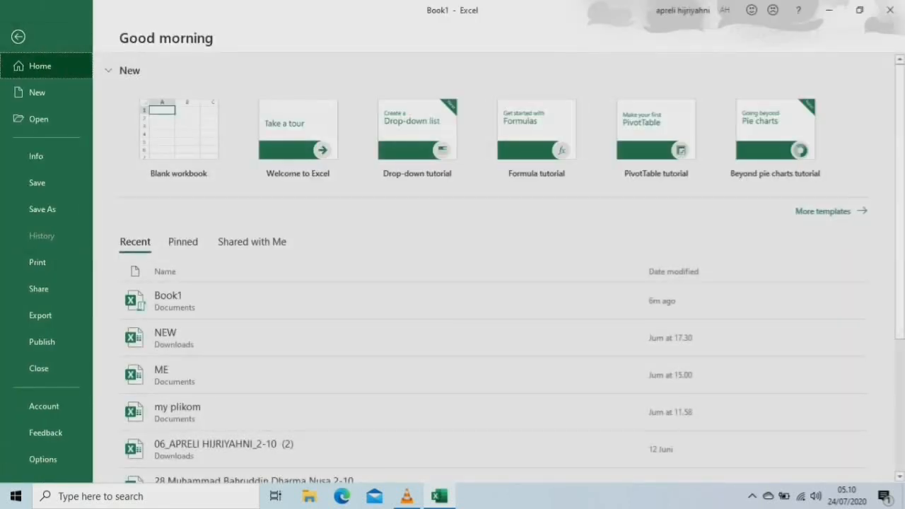
{"action": "left_click", "coordinate": [43, 459]}
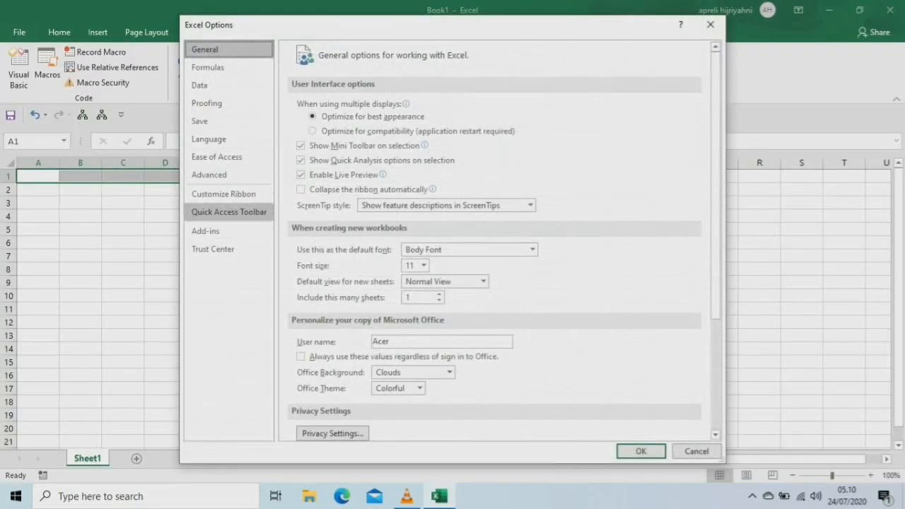
{"action": "left_click", "coordinate": [228, 212]}
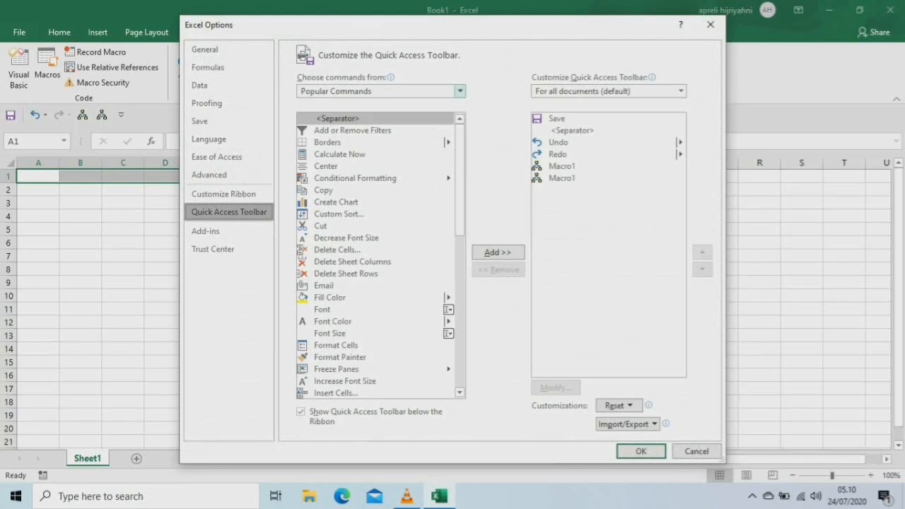
{"action": "left_click", "coordinate": [459, 91]}
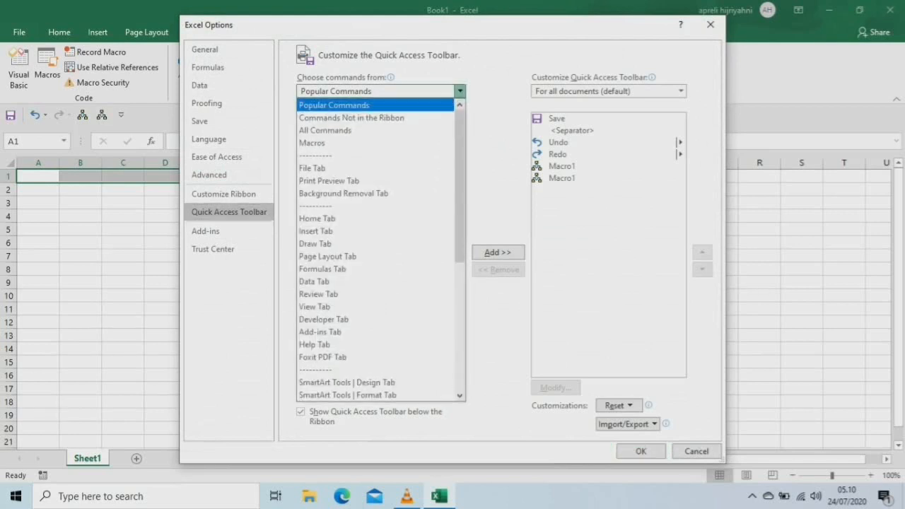
{"action": "key", "text": "Escape"}
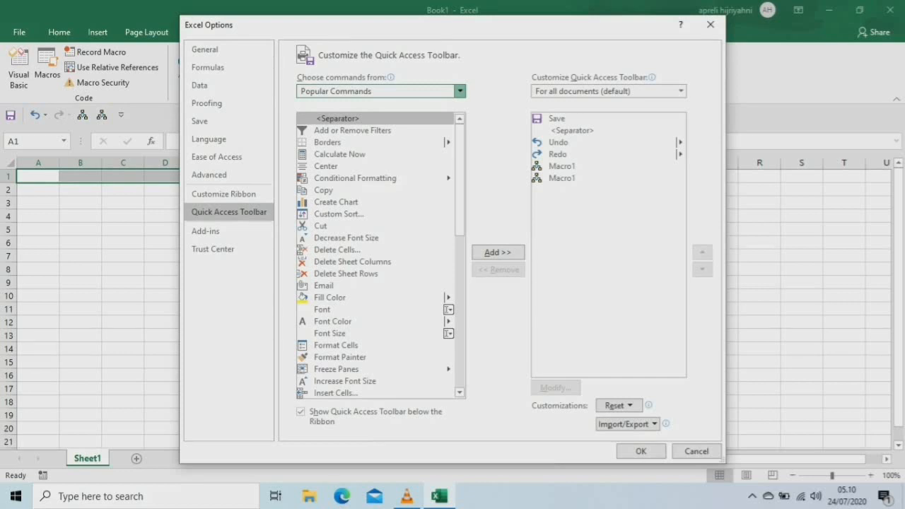
{"action": "key", "text": "alt+Down"}
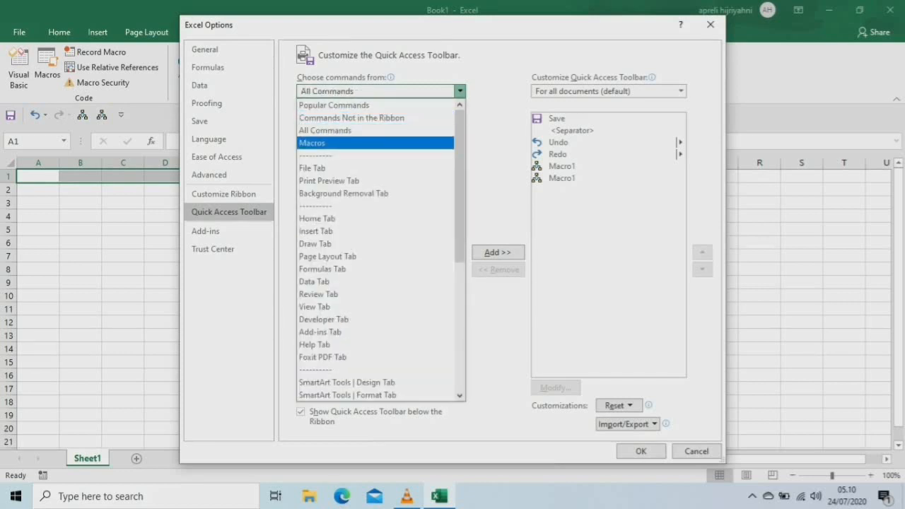
{"action": "key", "text": "Return"}
{"action": "left_click", "coordinate": [357, 130]}
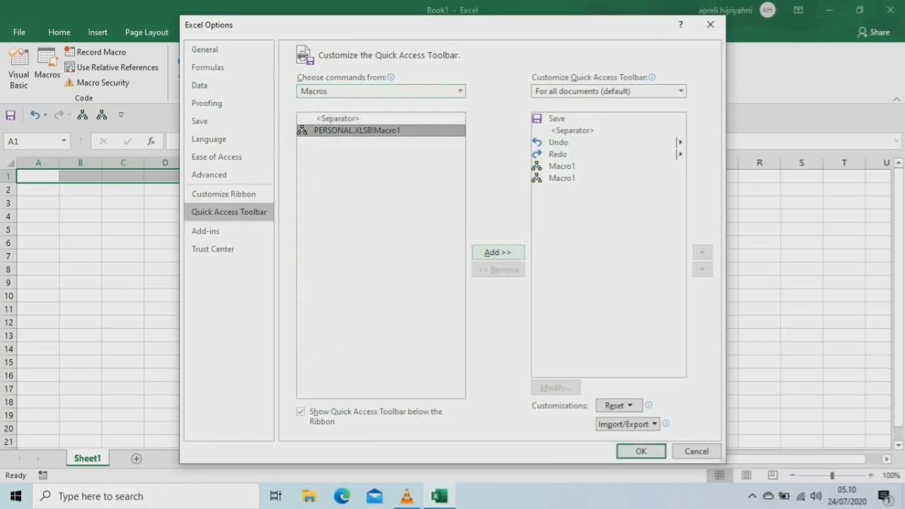
{"action": "left_click", "coordinate": [498, 253]}
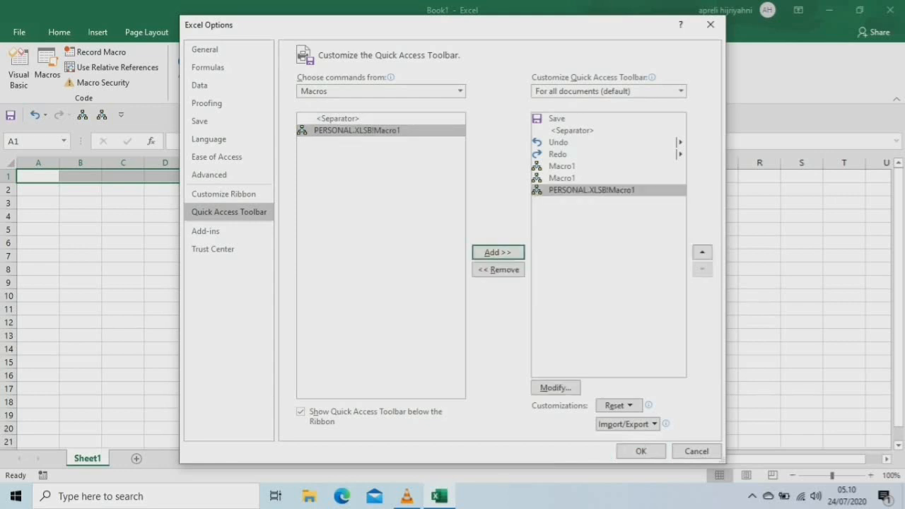
Step: Give the new macro button the empty square symbol and the display name days, and apply the Quick Access Toolbar customization
{"action": "left_click", "coordinate": [555, 387]}
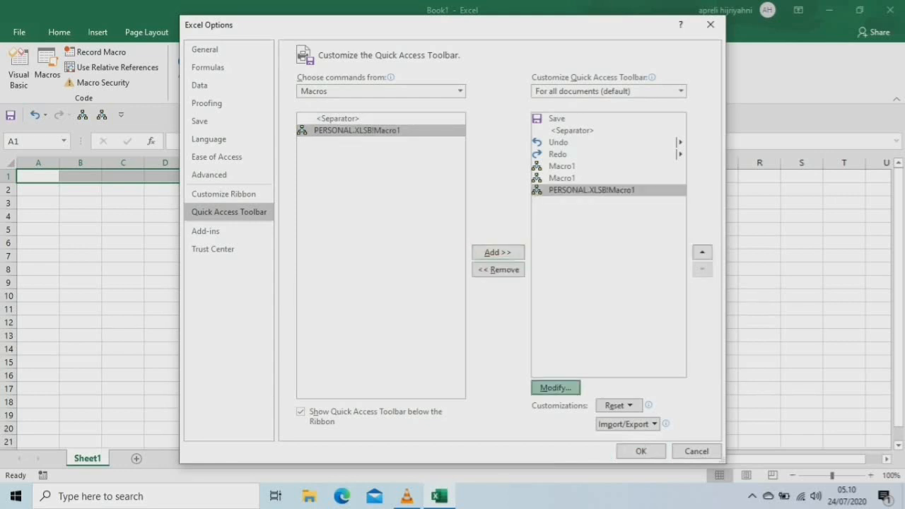
{"action": "type", "text": "daya"}
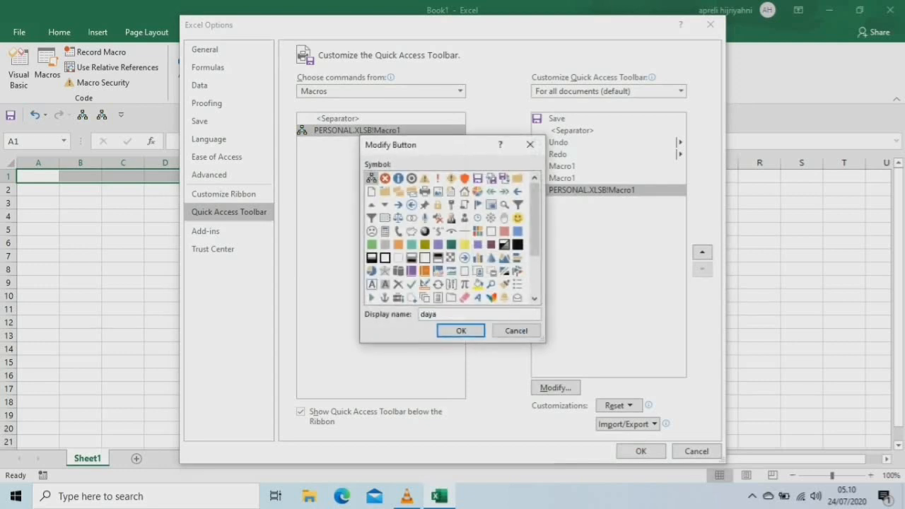
{"action": "key", "text": "BackSpace"}
{"action": "type", "text": "s"}
{"action": "scroll", "coordinate": [453, 237], "scroll_direction": "down", "scroll_amount": 2}
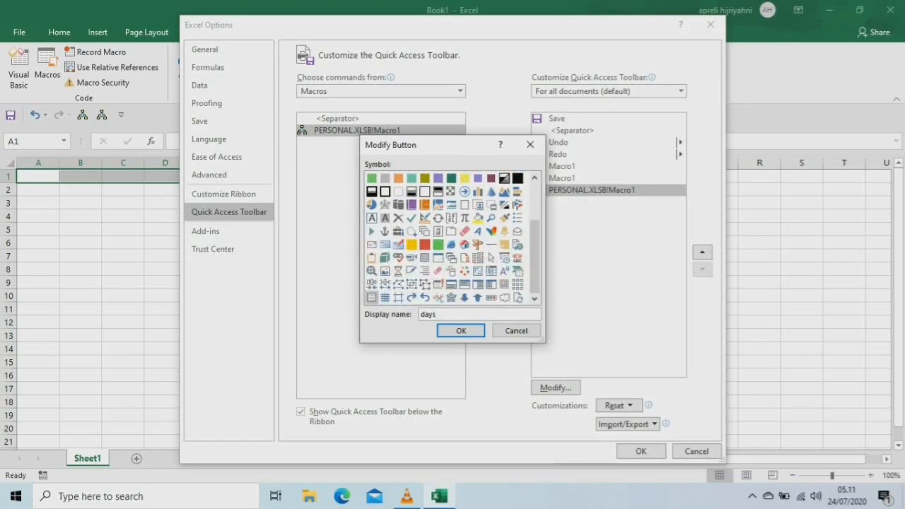
{"action": "left_click", "coordinate": [372, 298]}
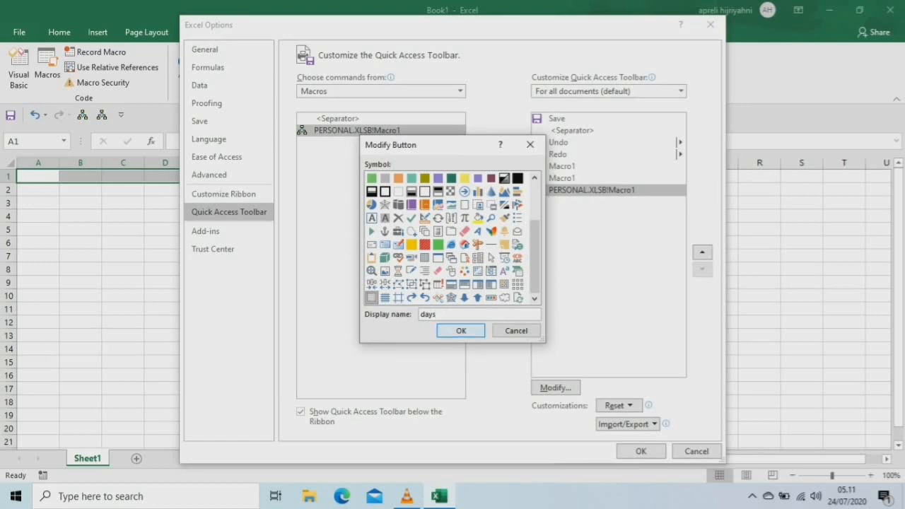
{"action": "left_click", "coordinate": [460, 330]}
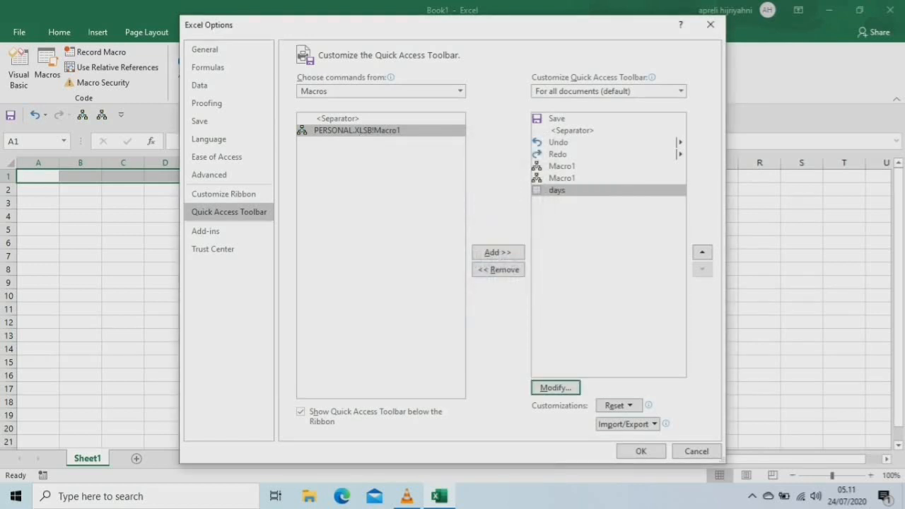
{"action": "left_click", "coordinate": [641, 452]}
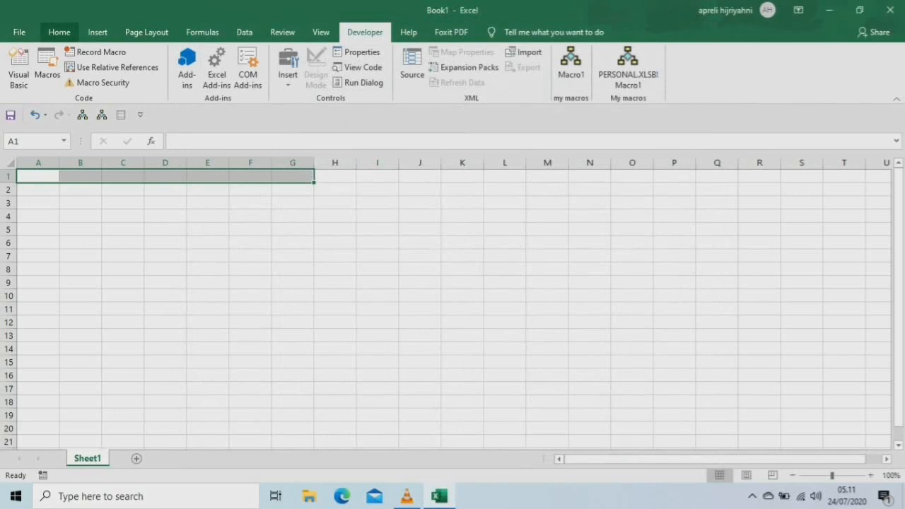
{"action": "left_click", "coordinate": [59, 32]}
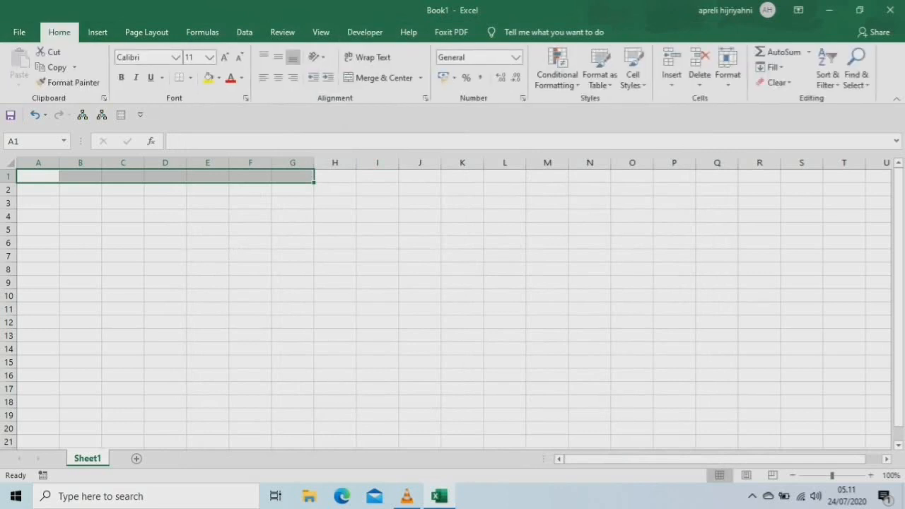
{"action": "left_click", "coordinate": [19, 32]}
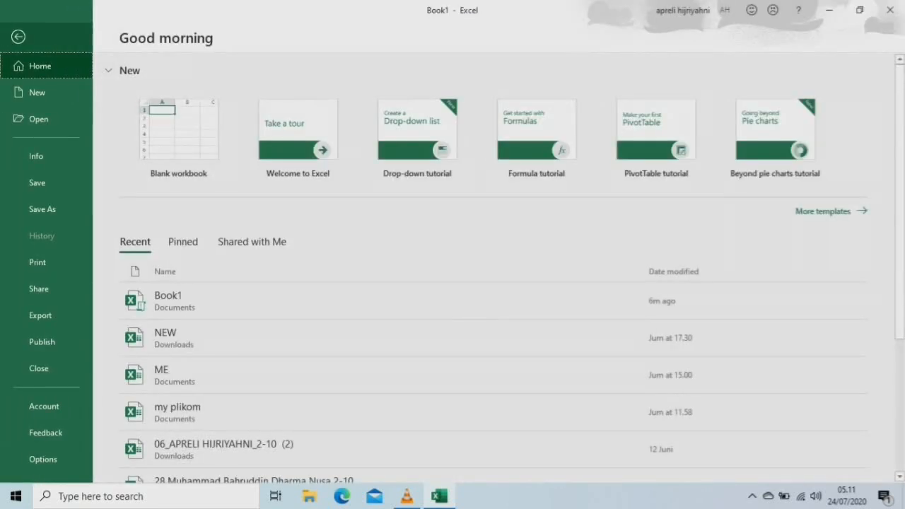
{"action": "key", "text": "Escape"}
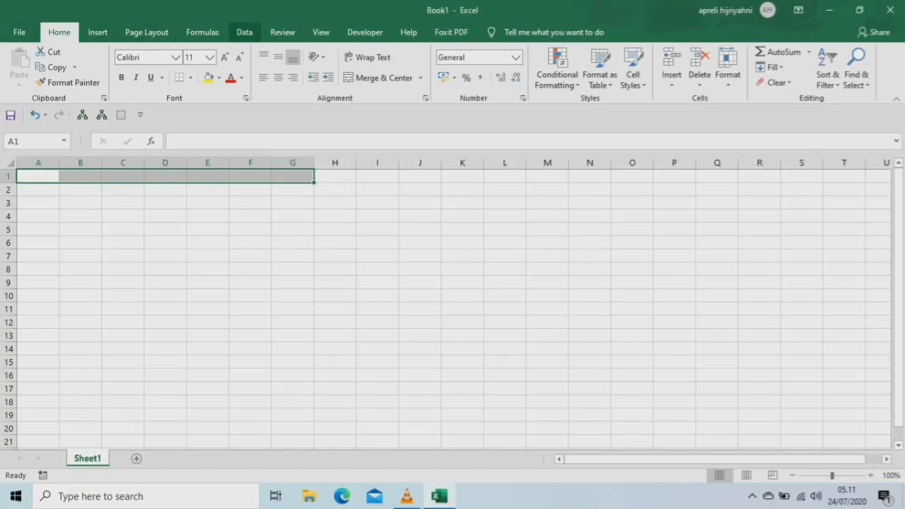
Step: Run the days macro from the Quick Access Toolbar
{"action": "left_click", "coordinate": [365, 32]}
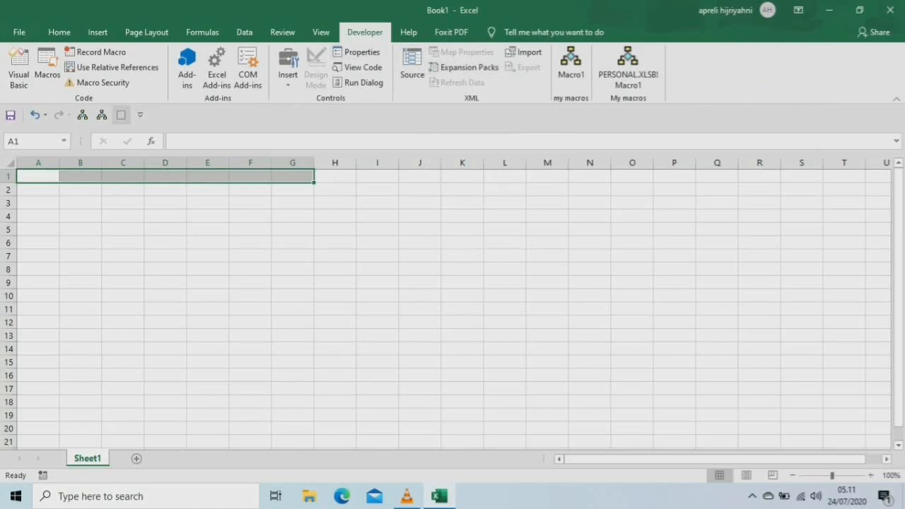
{"action": "left_click", "coordinate": [120, 114]}
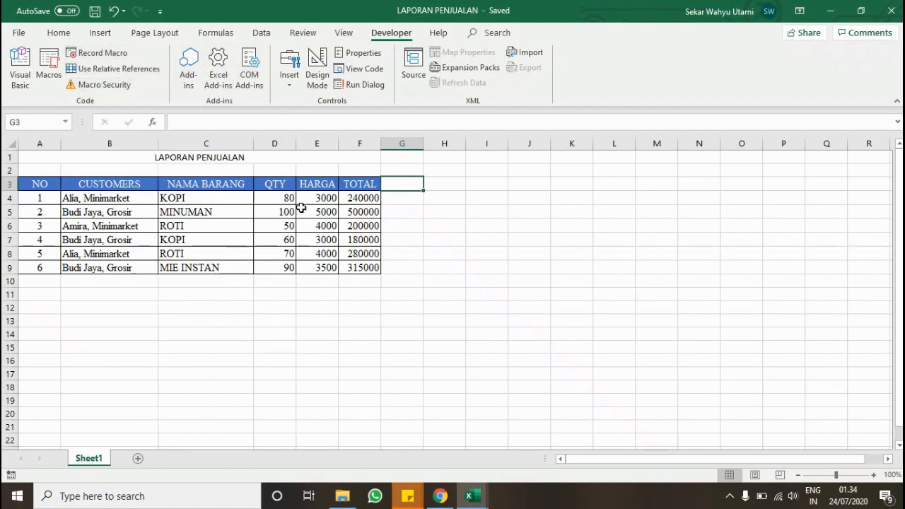
Step: Save the blank workbook Book3 in the micro aplikom folder as FORMAT LAPORAN, using the Excel Macro-Enabled Workbook (*.xlsm) format
{"action": "mouse_move", "coordinate": [476, 502]}
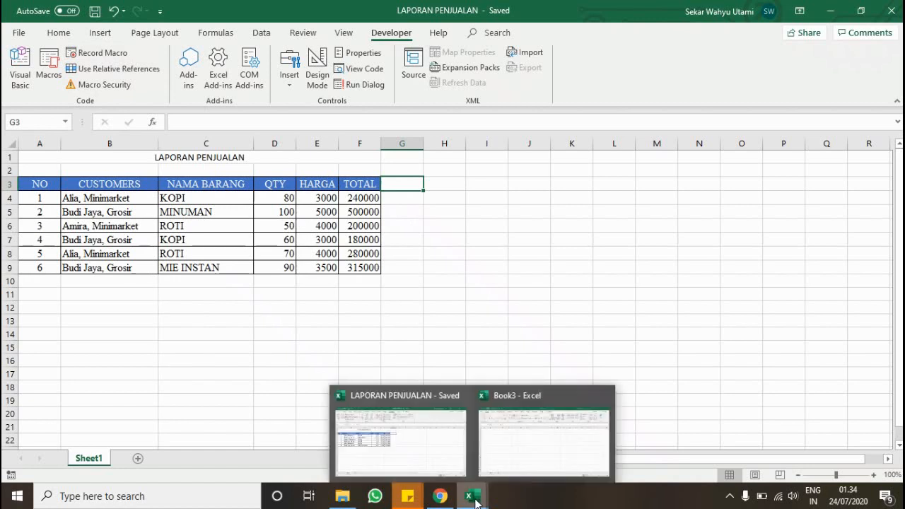
{"action": "left_click", "coordinate": [499, 453]}
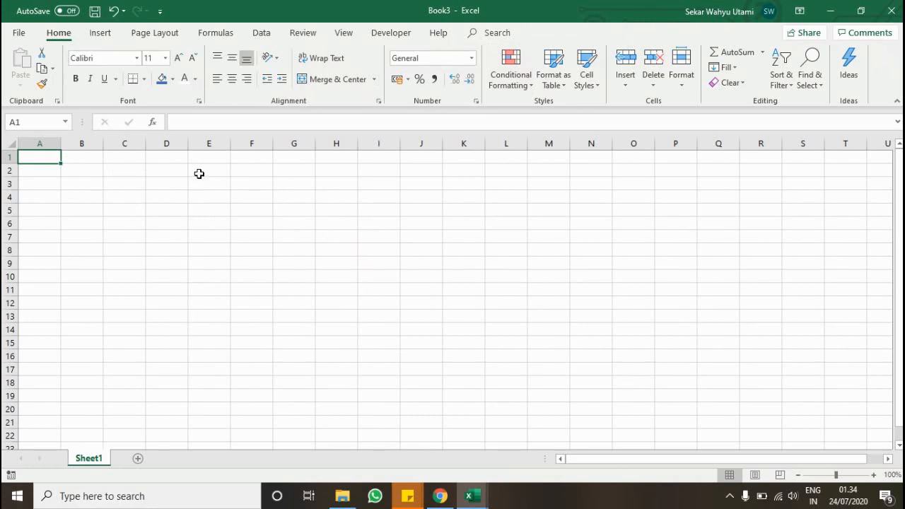
{"action": "left_click", "coordinate": [20, 35]}
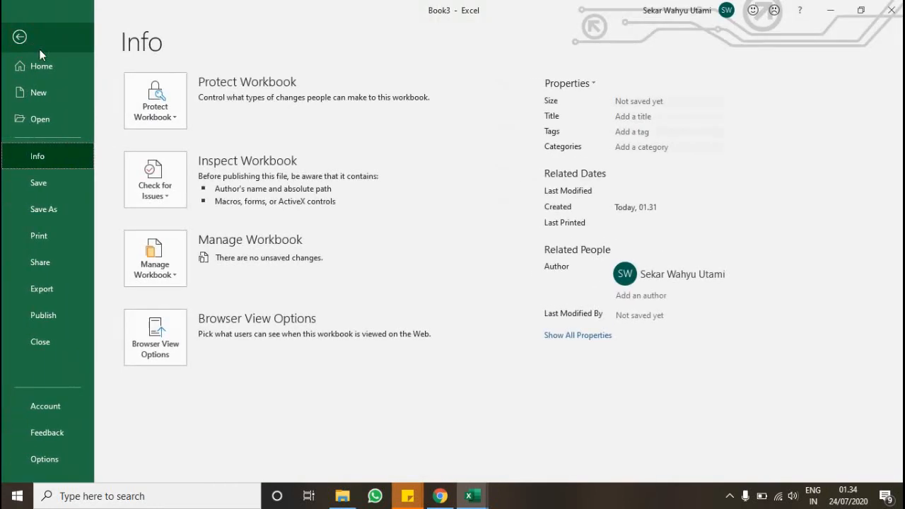
{"action": "left_click", "coordinate": [57, 208]}
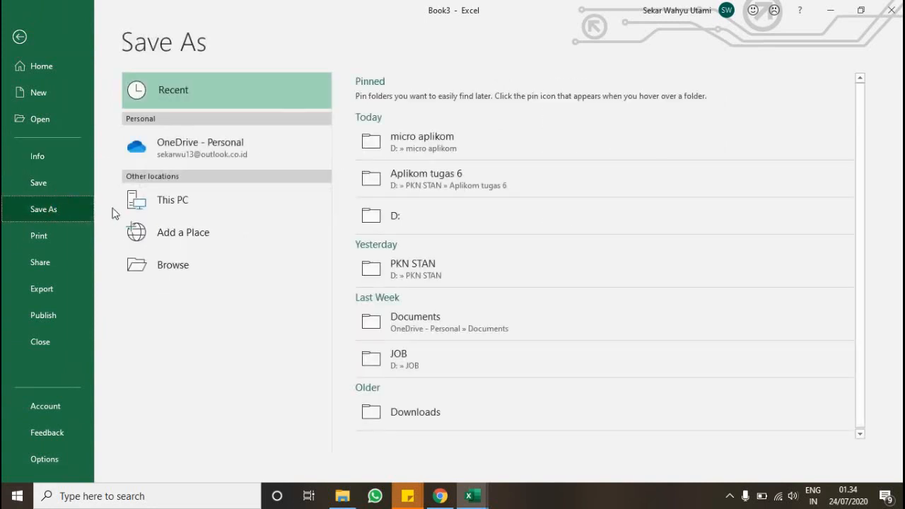
{"action": "left_click", "coordinate": [452, 145]}
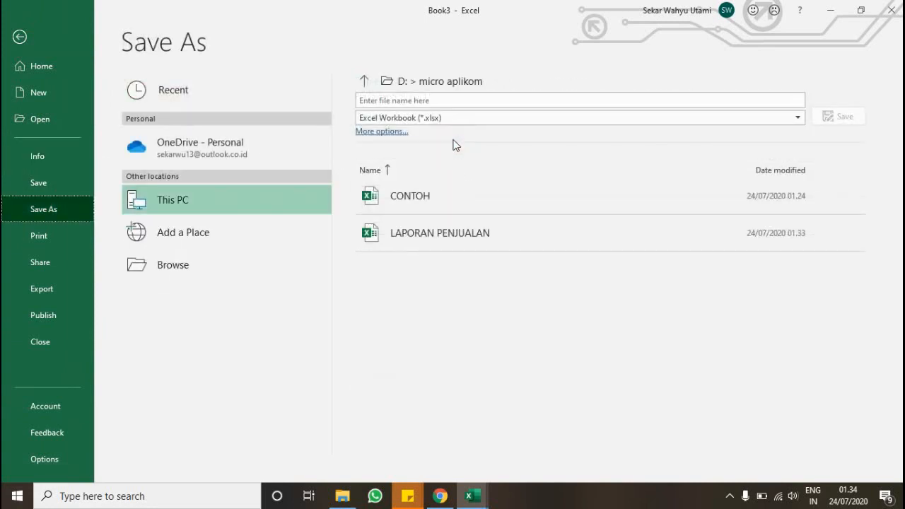
{"action": "left_click", "coordinate": [450, 101]}
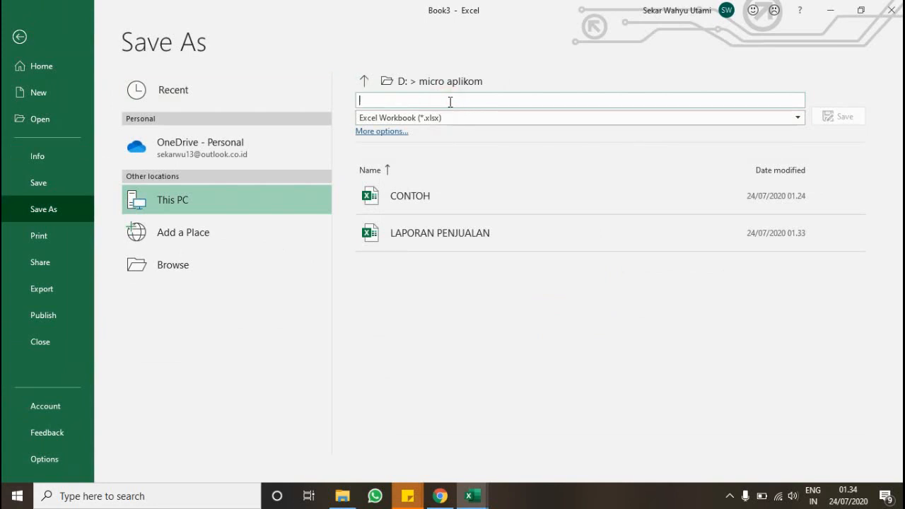
{"action": "type", "text": "FORMA"}
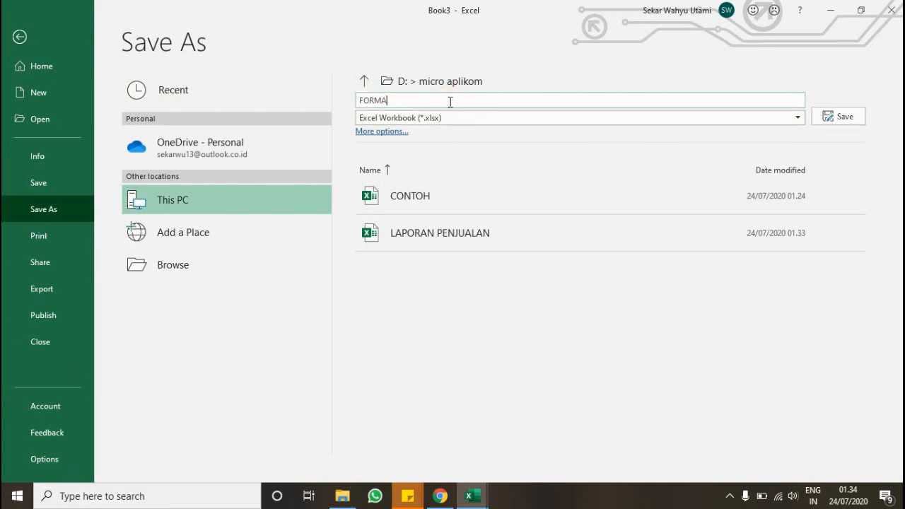
{"action": "type", "text": "T LAPORAN"}
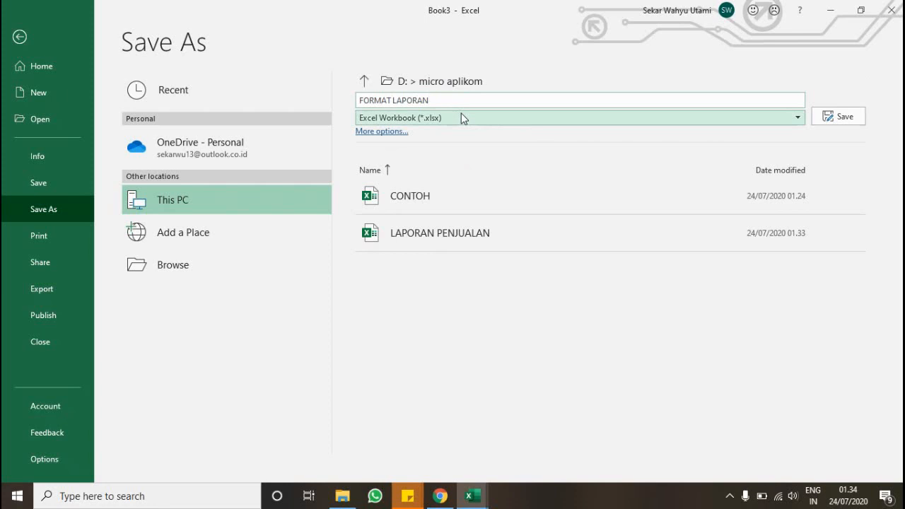
{"action": "left_click", "coordinate": [462, 116]}
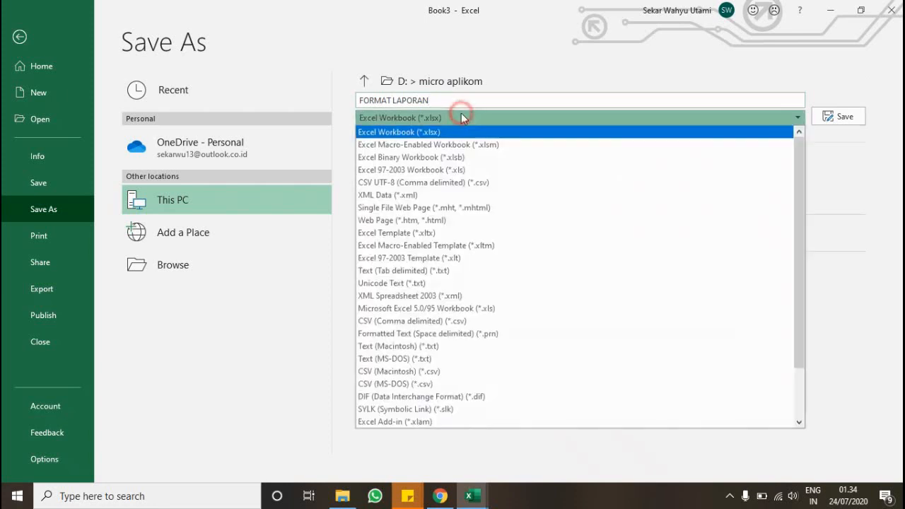
{"action": "left_click", "coordinate": [477, 146]}
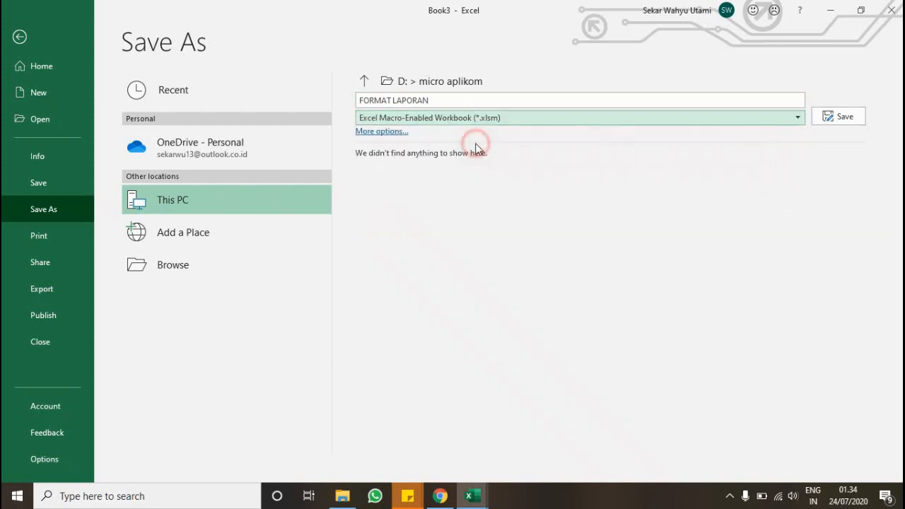
{"action": "left_click", "coordinate": [835, 115]}
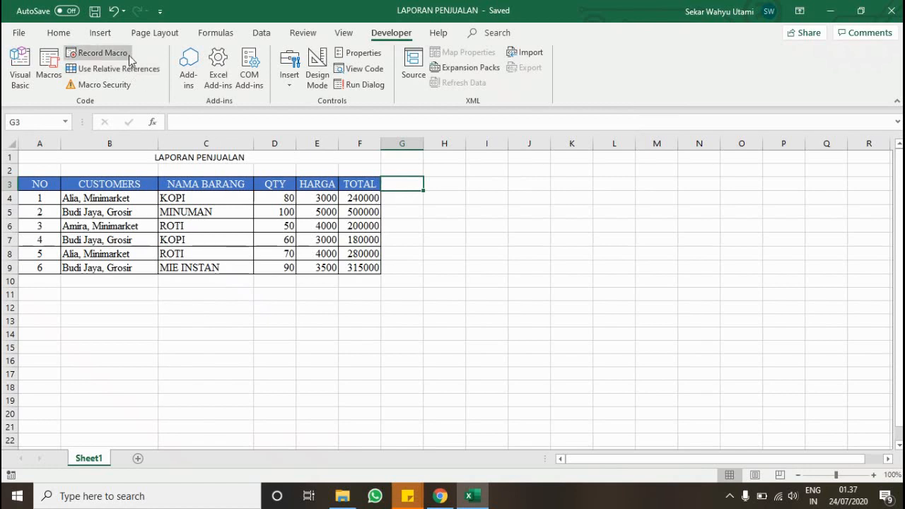
Step: Start recording a macro named FORMAT2 in the LAPORAN PENJUALAN workbook, stored in the Personal Macro Workbook
{"action": "left_click", "coordinate": [99, 53]}
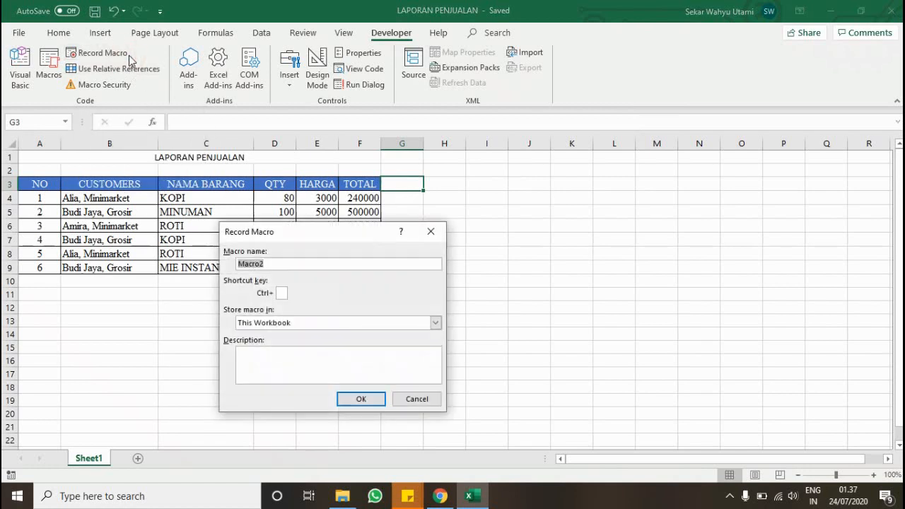
{"action": "left_click", "coordinate": [276, 263]}
{"action": "double_click", "coordinate": [238, 262]}
{"action": "type", "text": "FOR"}
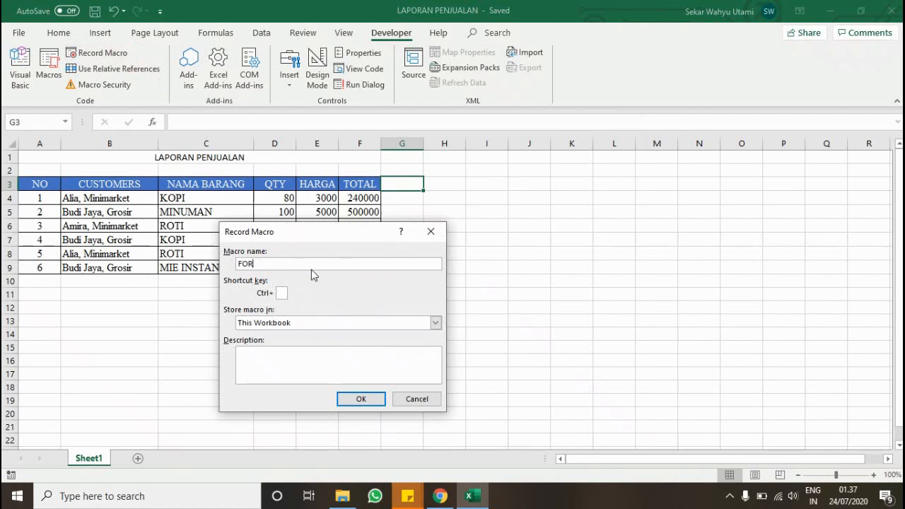
{"action": "type", "text": "MAT2"}
{"action": "left_click", "coordinate": [434, 323]}
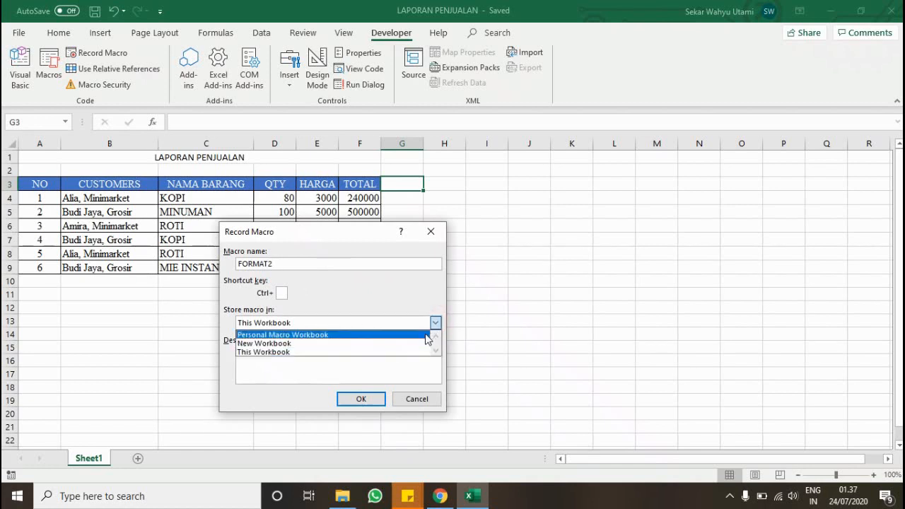
{"action": "left_click", "coordinate": [427, 337]}
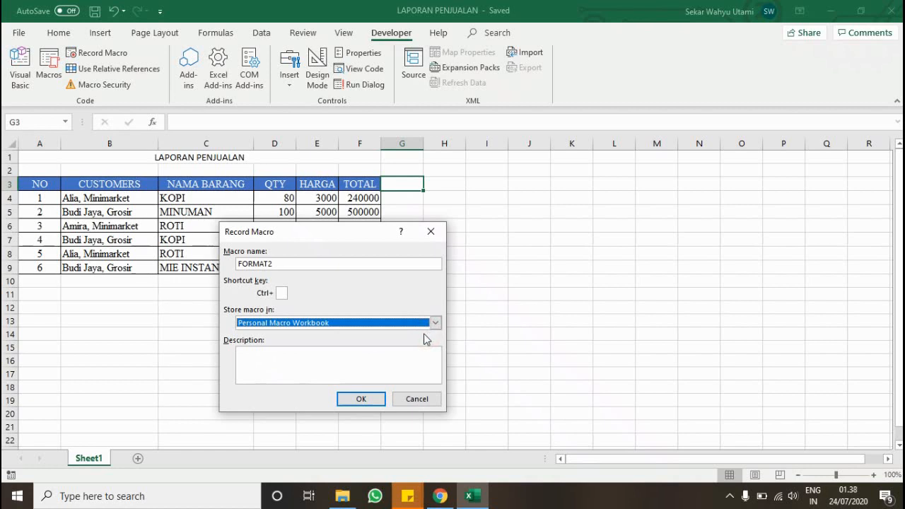
{"action": "left_click", "coordinate": [362, 400]}
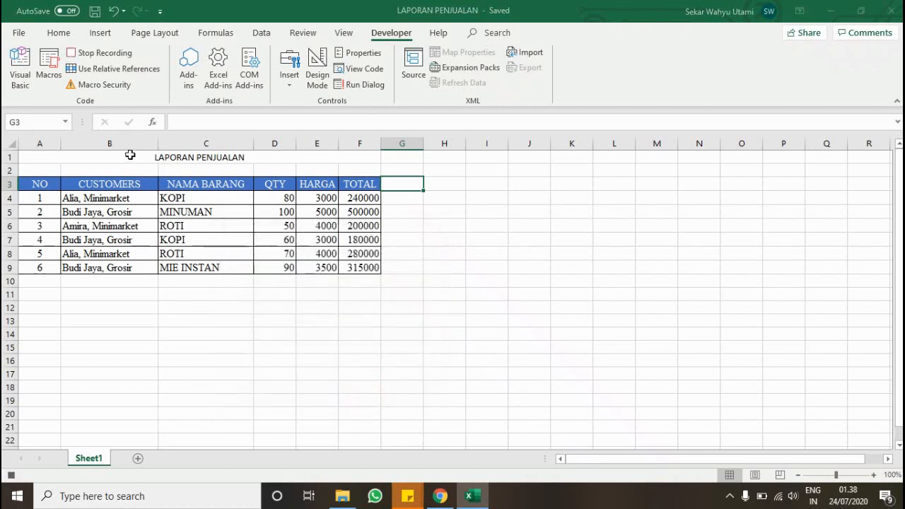
Step: Format the merged LAPORAN PENJUALAN title in row 1 with a white font and an orange fill
{"action": "left_click", "coordinate": [129, 156]}
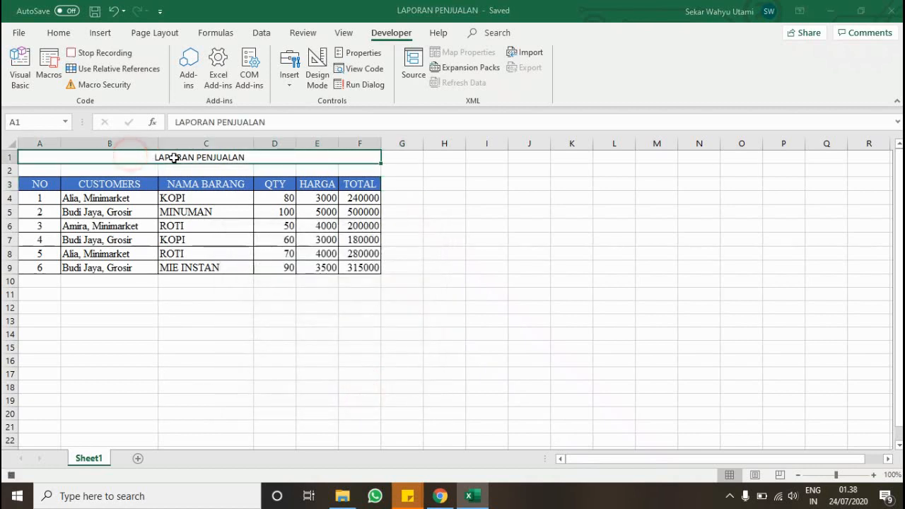
{"action": "left_click", "coordinate": [59, 32]}
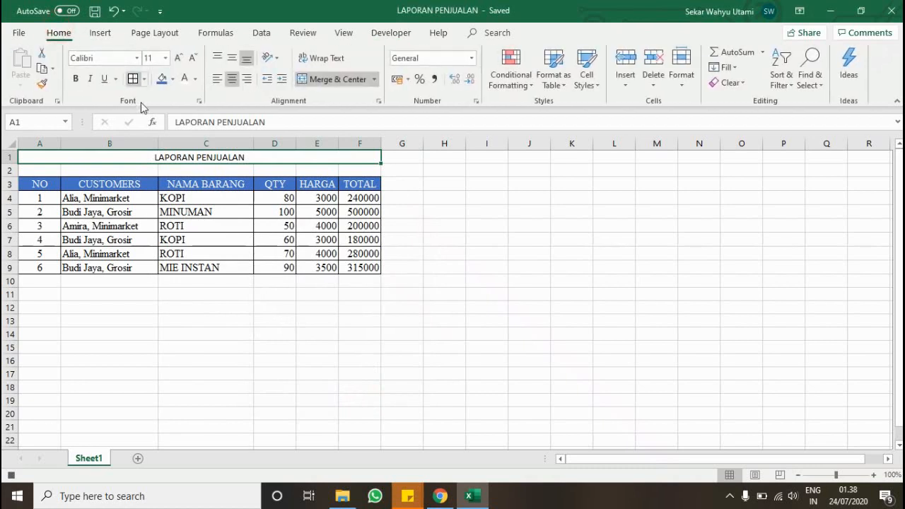
{"action": "left_click", "coordinate": [195, 78]}
{"action": "left_click", "coordinate": [205, 126]}
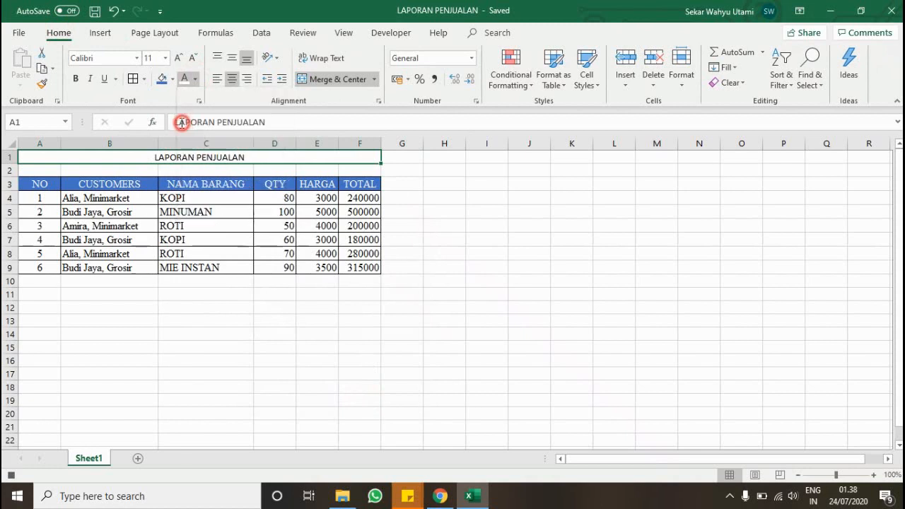
{"action": "left_click", "coordinate": [172, 79]}
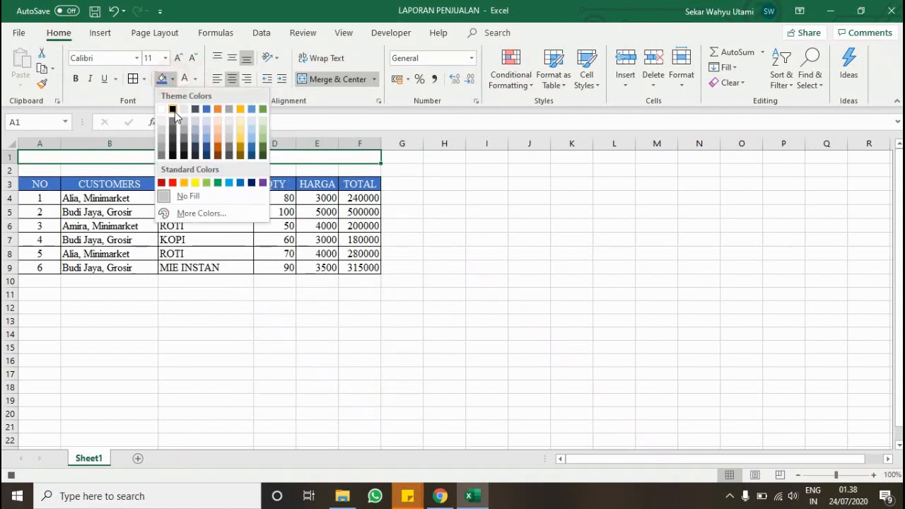
{"action": "left_click", "coordinate": [217, 109]}
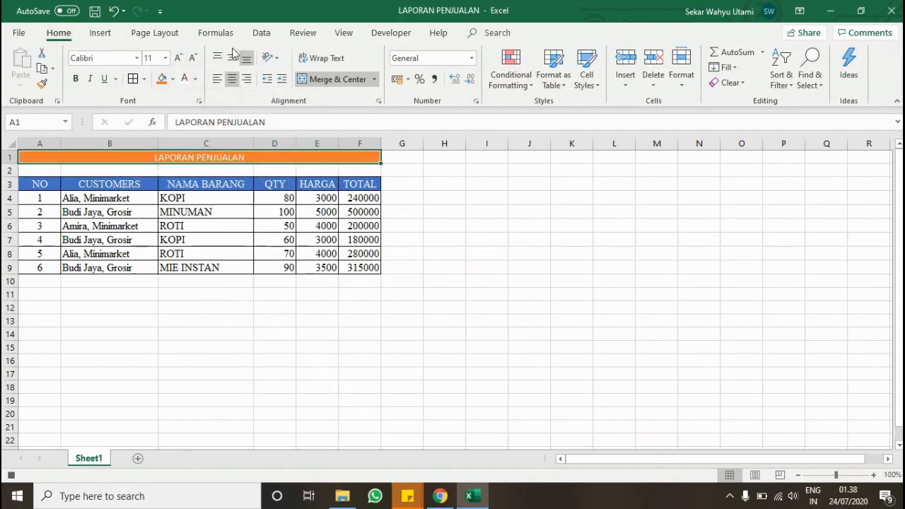
Step: Stop recording the macro and select cell I4
{"action": "left_click", "coordinate": [382, 35]}
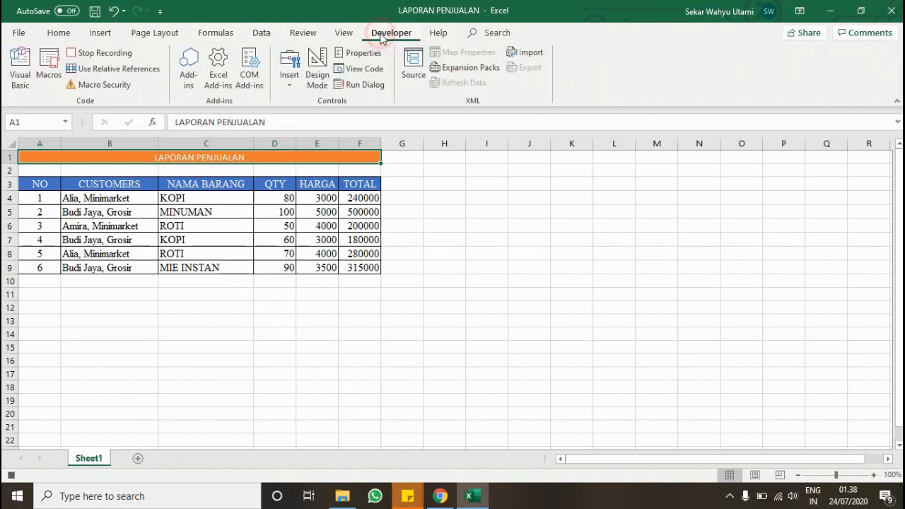
{"action": "left_click", "coordinate": [92, 55]}
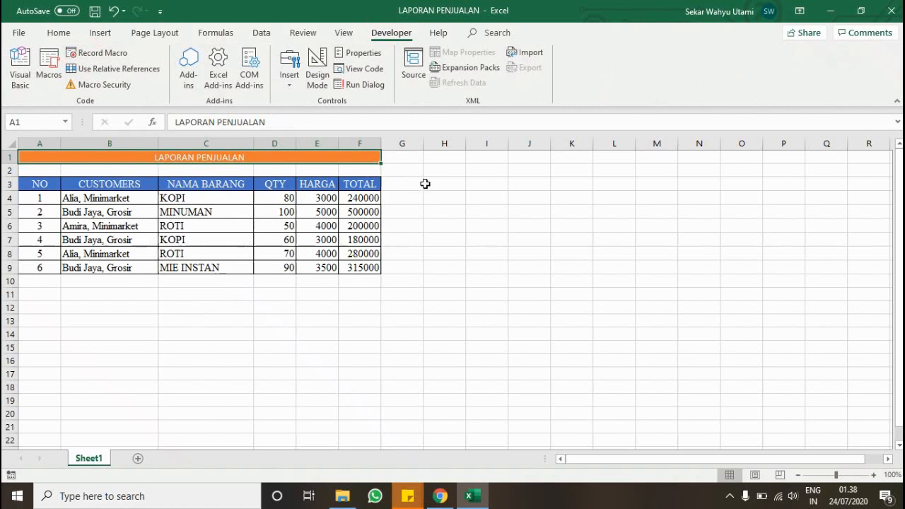
{"action": "left_click", "coordinate": [476, 195]}
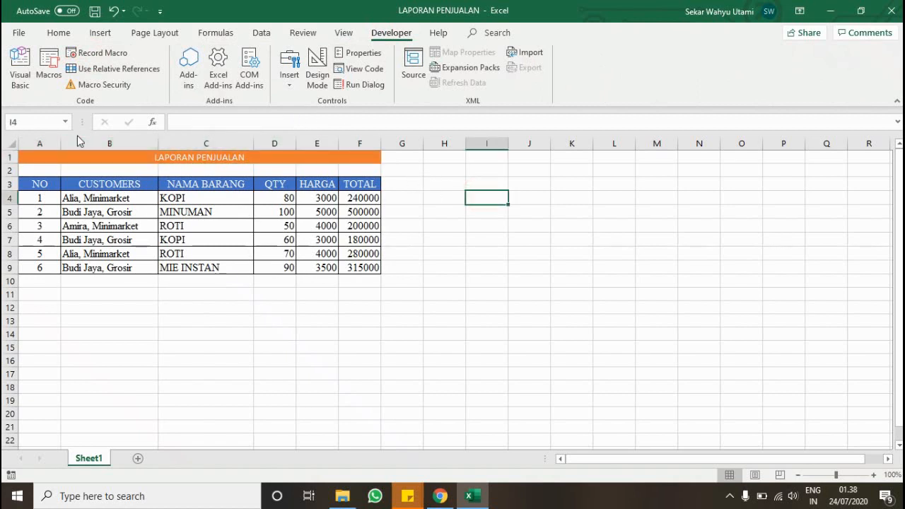
Step: Open the Visual Basic editor and select the PERSONAL.XLSB project
{"action": "left_click", "coordinate": [27, 86]}
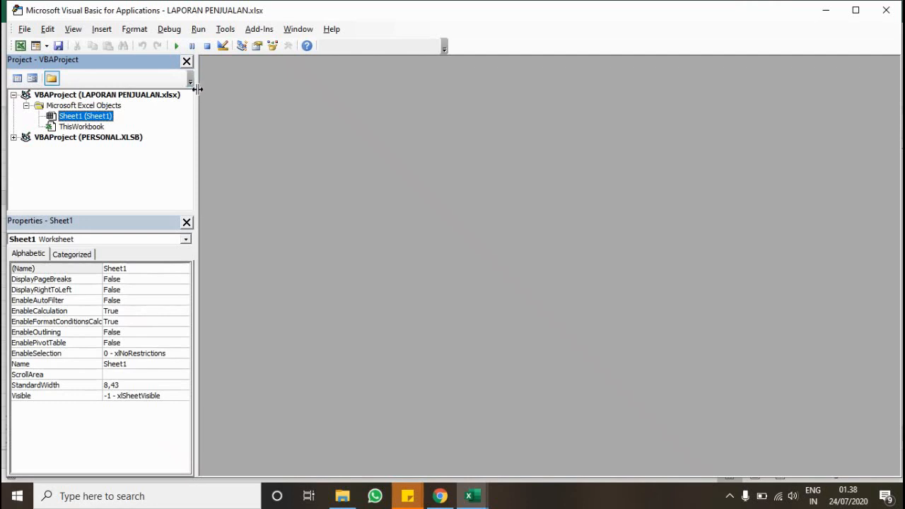
{"action": "left_click", "coordinate": [140, 138]}
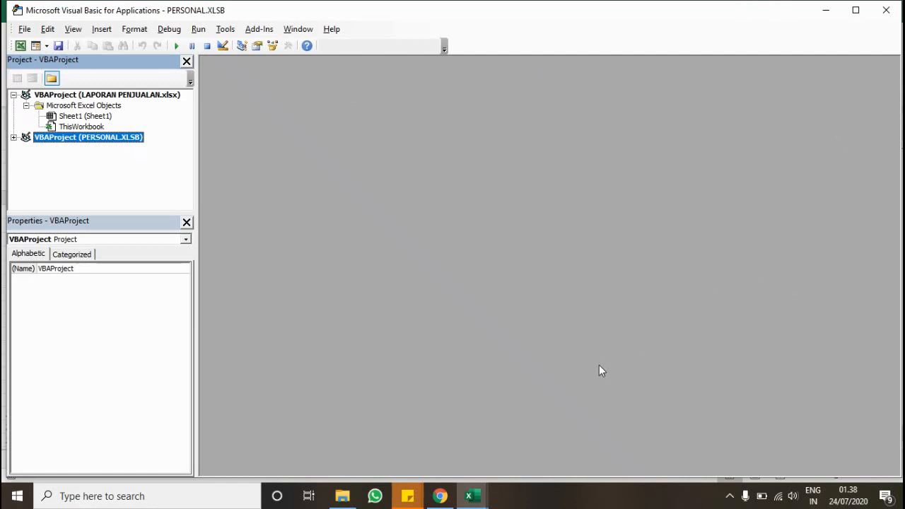
{"action": "mouse_move", "coordinate": [485, 501]}
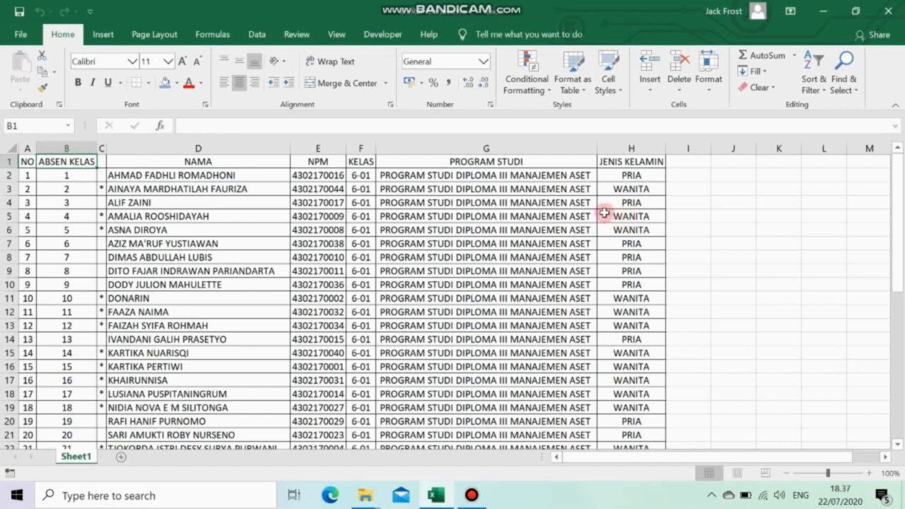
Step: Start recording a macro named FormatDaftar in the student list workbook, stored in a New Workbook
{"action": "left_click", "coordinate": [382, 35]}
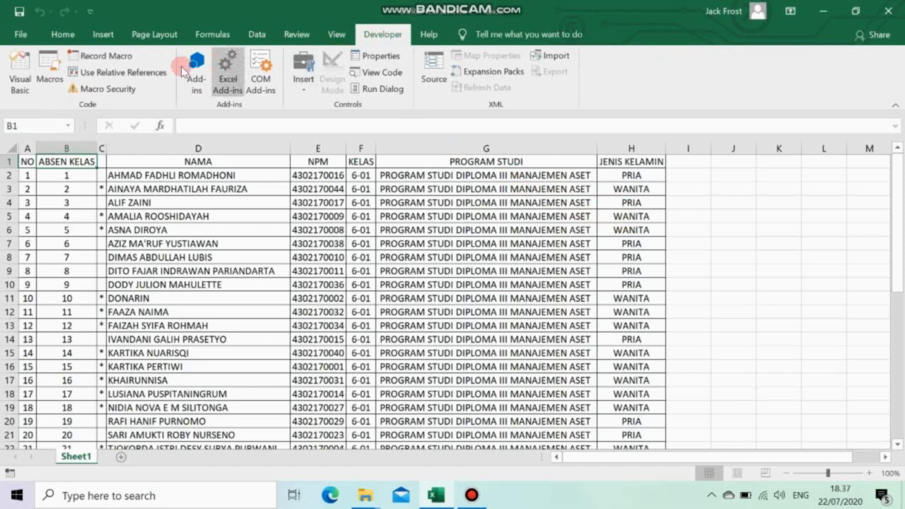
{"action": "left_click", "coordinate": [115, 57]}
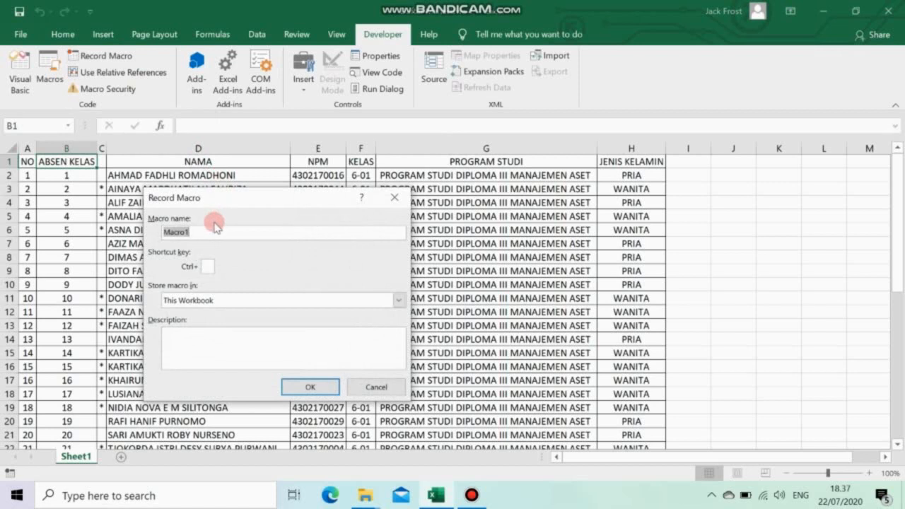
{"action": "type", "text": "FormatDaftar"}
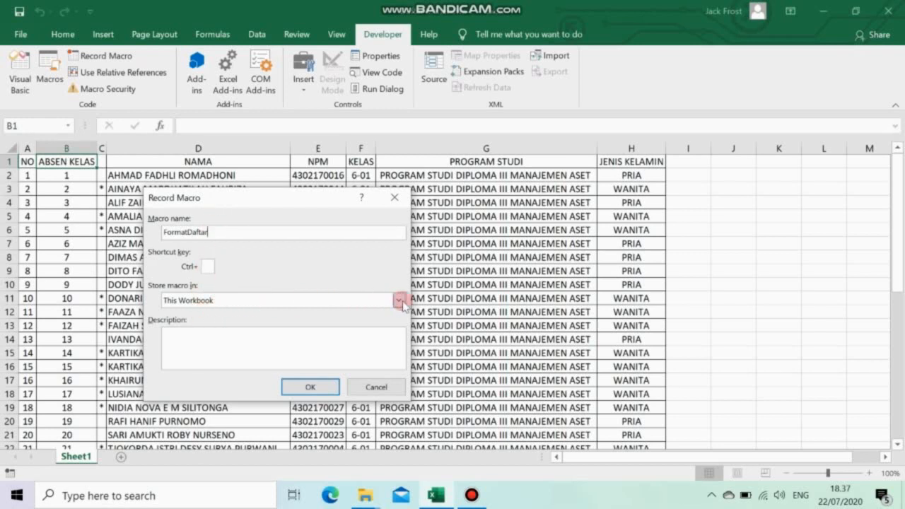
{"action": "left_click", "coordinate": [398, 300]}
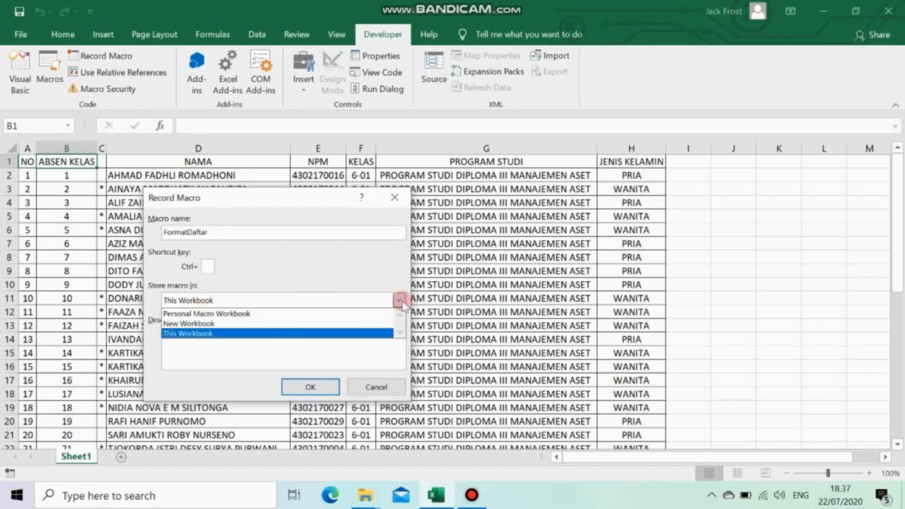
{"action": "left_click", "coordinate": [256, 325]}
{"action": "left_click", "coordinate": [311, 389]}
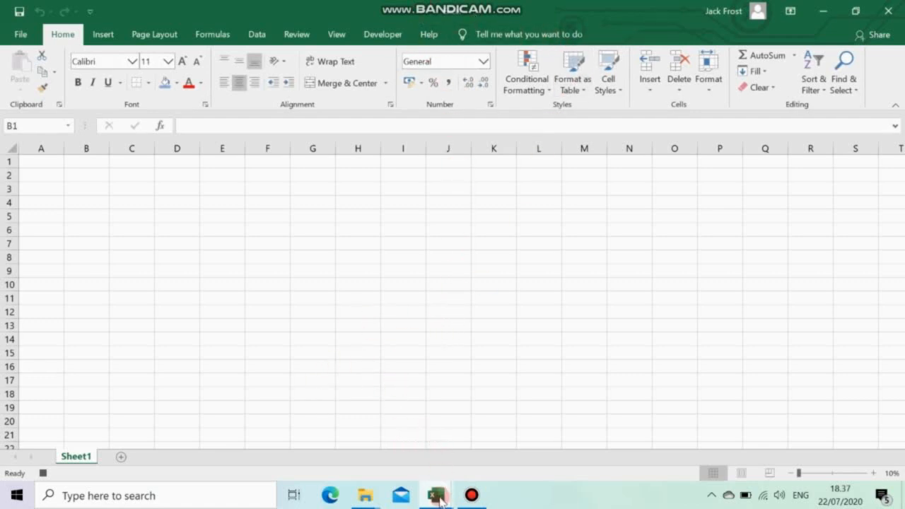
Step: Switch to the student list workbook and set the whole table's font size to 12
{"action": "mouse_move", "coordinate": [439, 499]}
{"action": "left_click", "coordinate": [406, 452]}
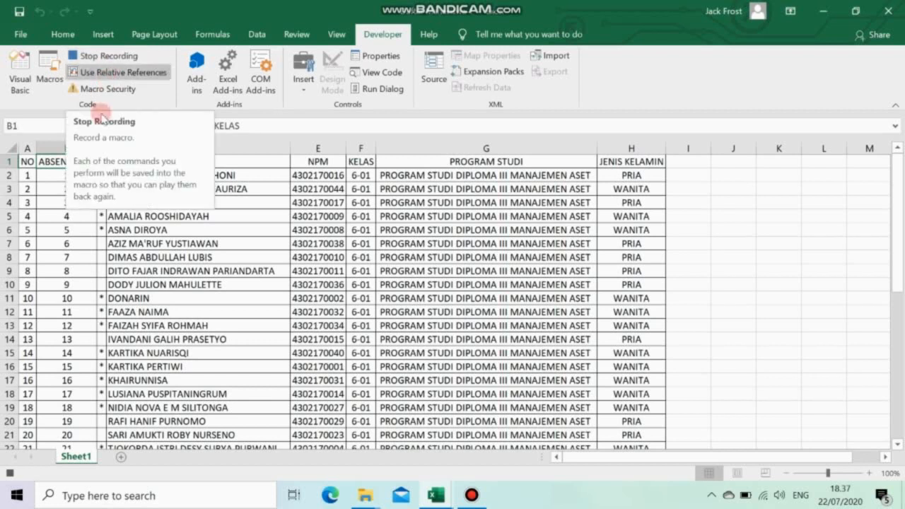
{"action": "left_click", "coordinate": [68, 241]}
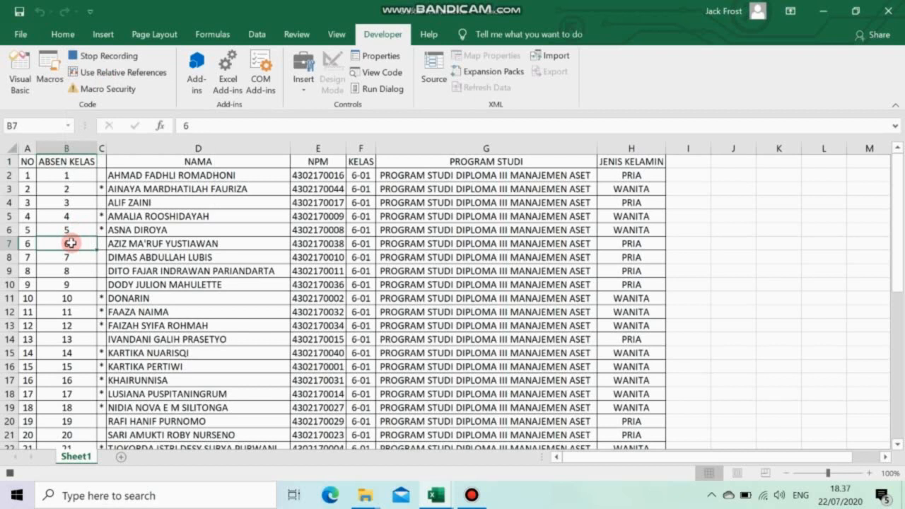
{"action": "left_click", "coordinate": [50, 178]}
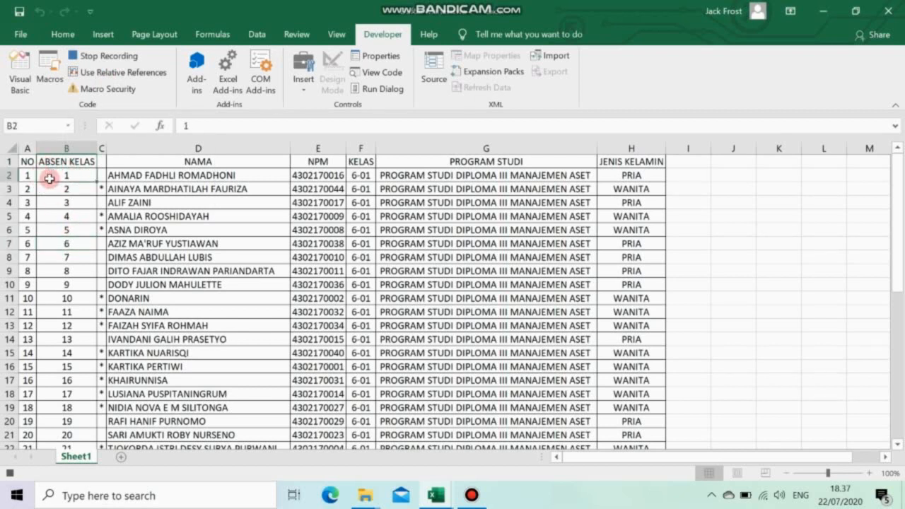
{"action": "key", "text": "ctrl+a"}
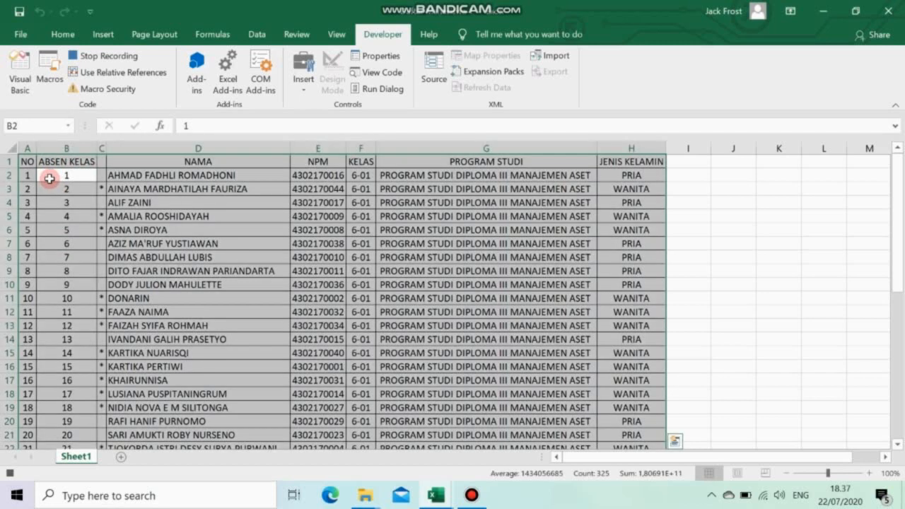
{"action": "left_click", "coordinate": [63, 34]}
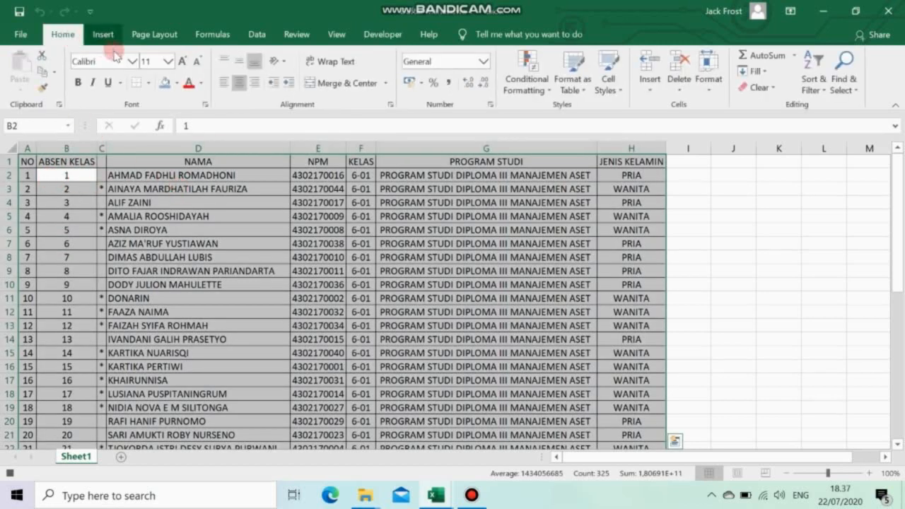
{"action": "left_click", "coordinate": [168, 63]}
{"action": "left_click", "coordinate": [149, 136]}
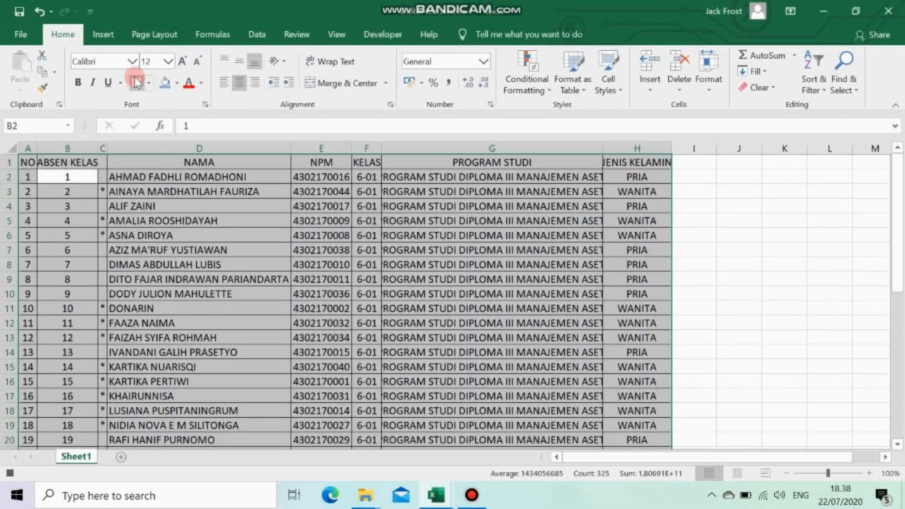
Step: Change the selected student table's font to Times New Roman and autofit its column widths
{"action": "left_click", "coordinate": [105, 60]}
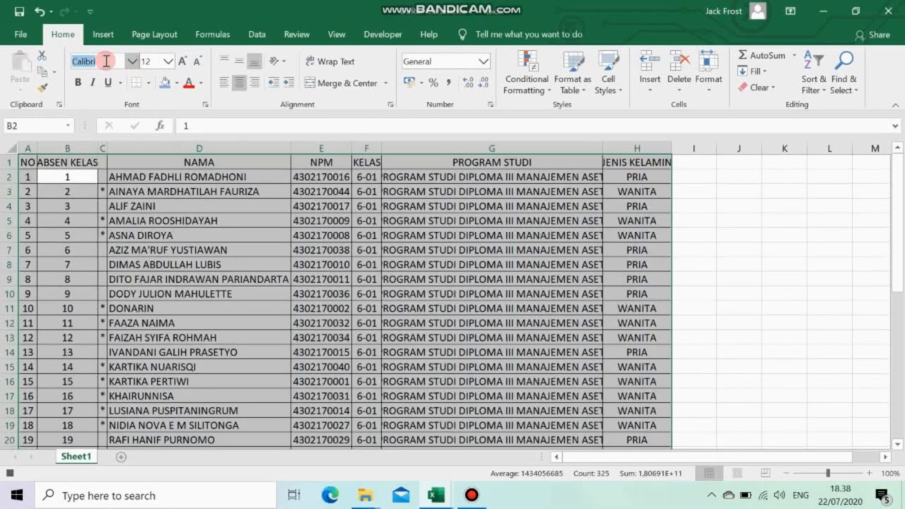
{"action": "type", "text": "Times New Ro"}
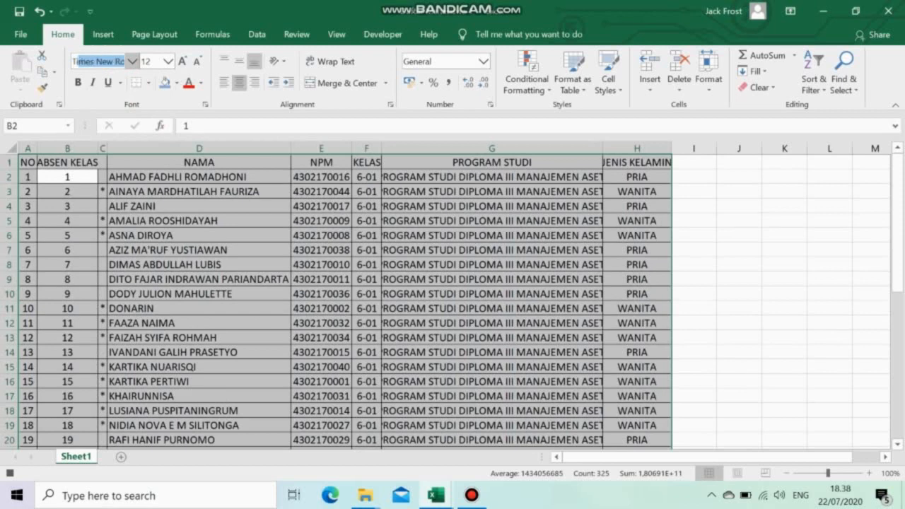
{"action": "key", "text": "Return"}
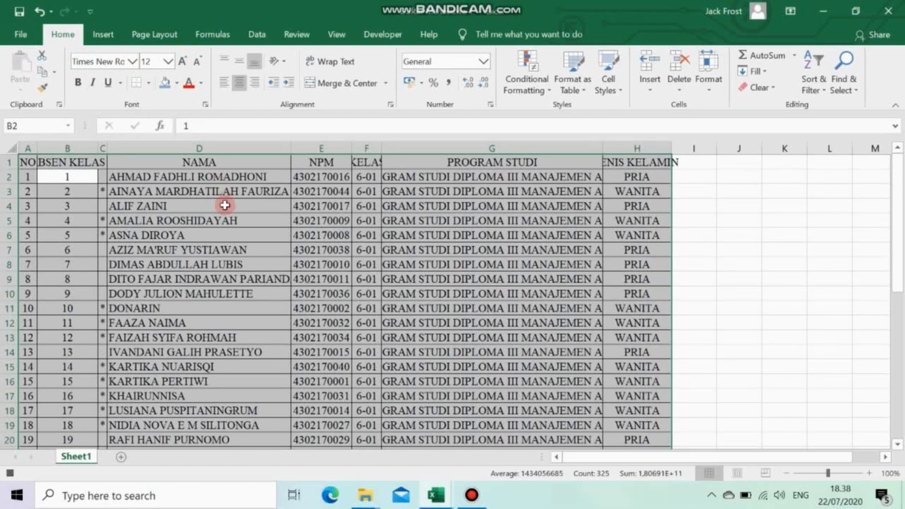
{"action": "key", "text": "alt+o"}
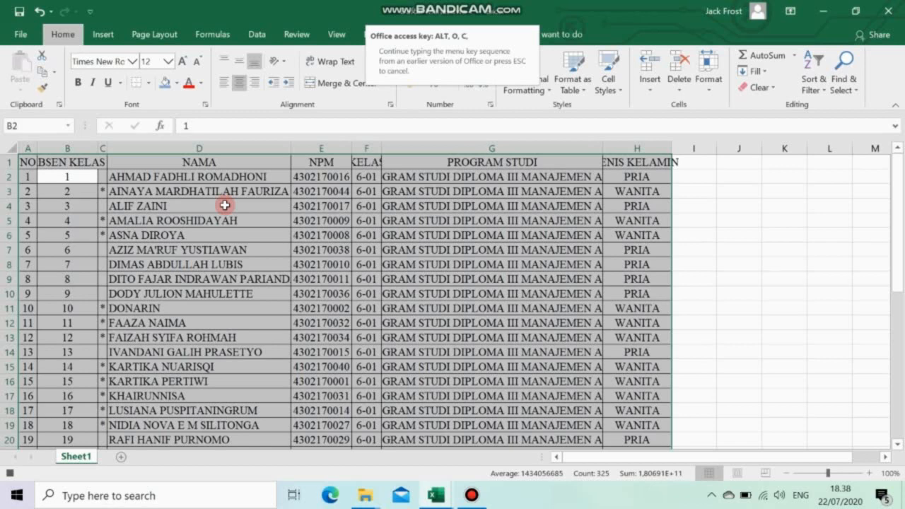
{"action": "key", "text": "a"}
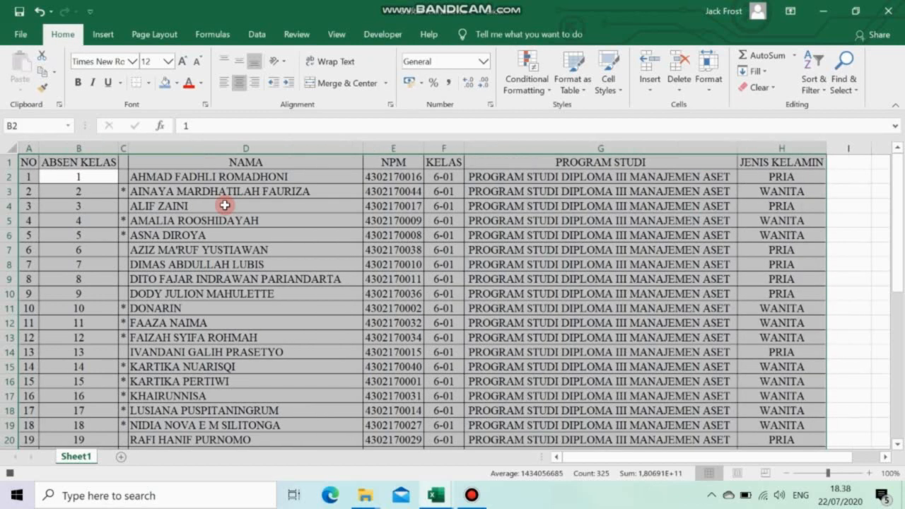
Step: Fill the table's header row, A1:H1, with blue
{"action": "left_click", "coordinate": [214, 171]}
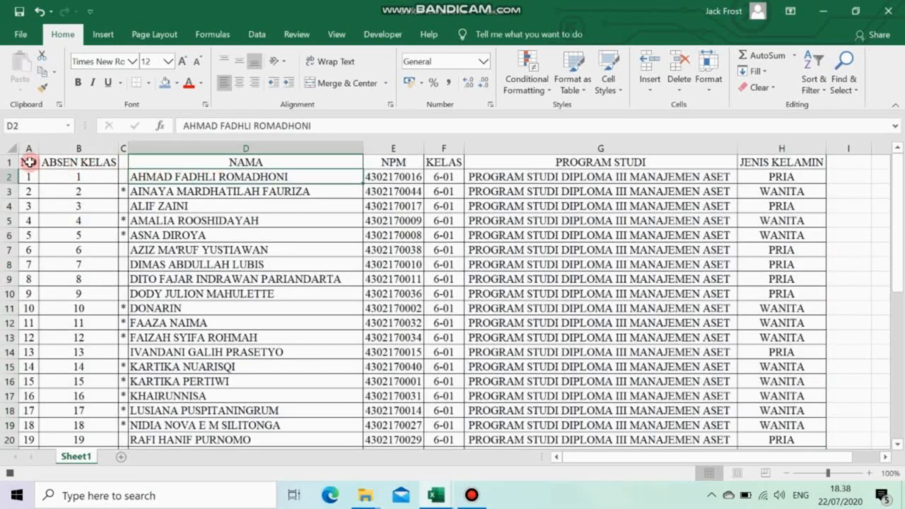
{"action": "left_click_drag", "start_coordinate": [30, 162], "coordinate": [778, 162]}
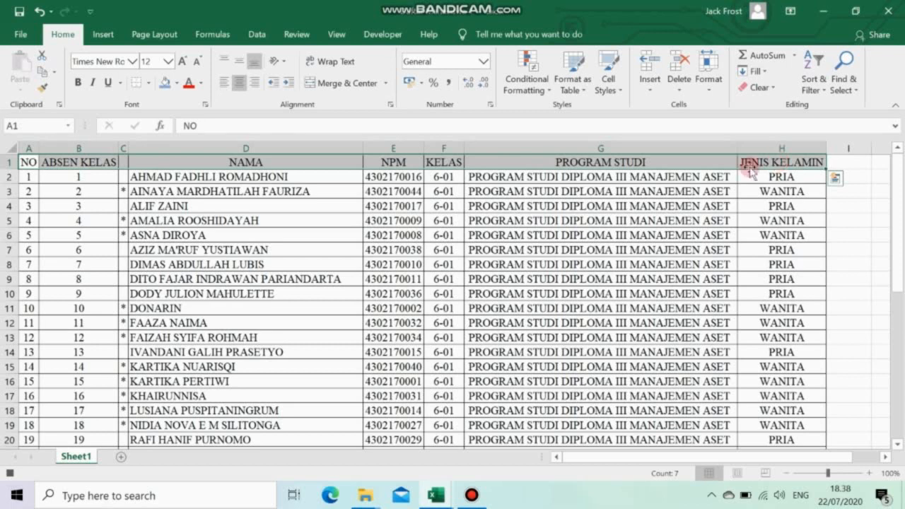
{"action": "left_click", "coordinate": [167, 85]}
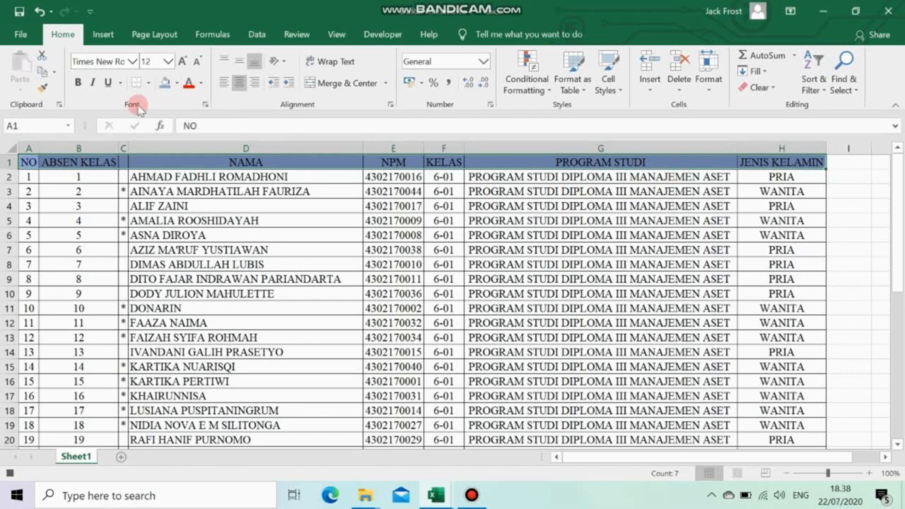
{"action": "left_click", "coordinate": [92, 178]}
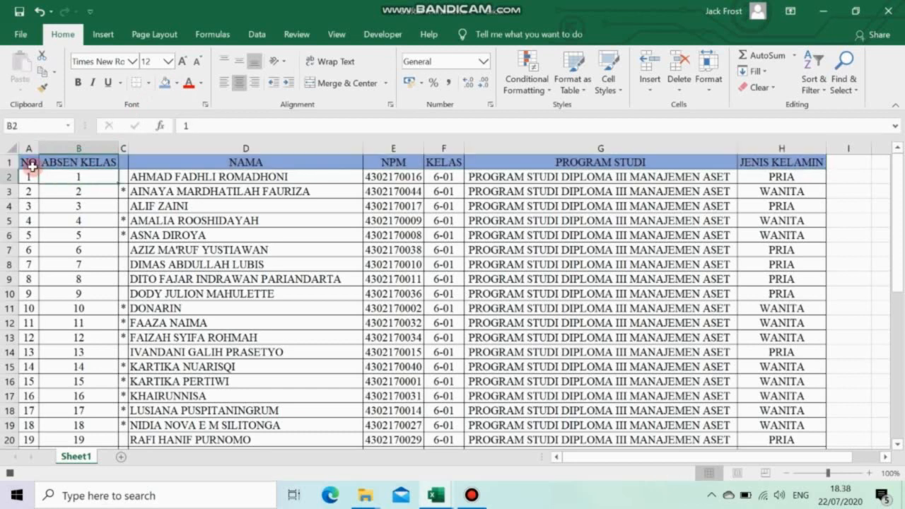
Step: Insert two entire rows above the student table's header row
{"action": "left_click_drag", "start_coordinate": [32, 166], "coordinate": [775, 179]}
{"action": "right_click", "coordinate": [775, 179]}
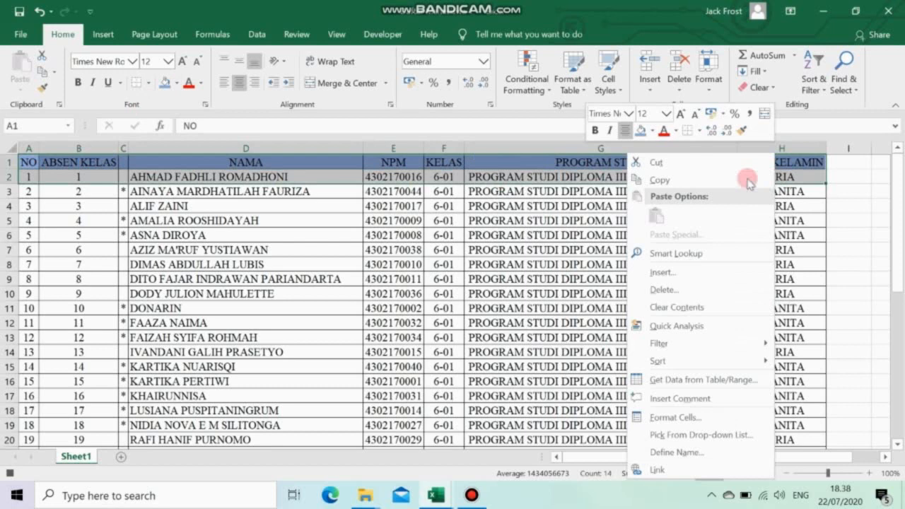
{"action": "left_click", "coordinate": [653, 271]}
{"action": "left_click", "coordinate": [623, 263]}
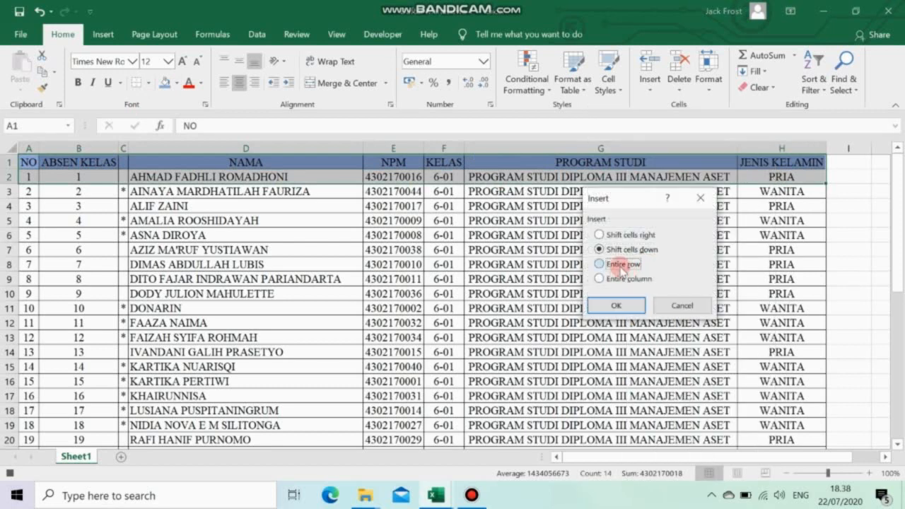
{"action": "left_click", "coordinate": [616, 304]}
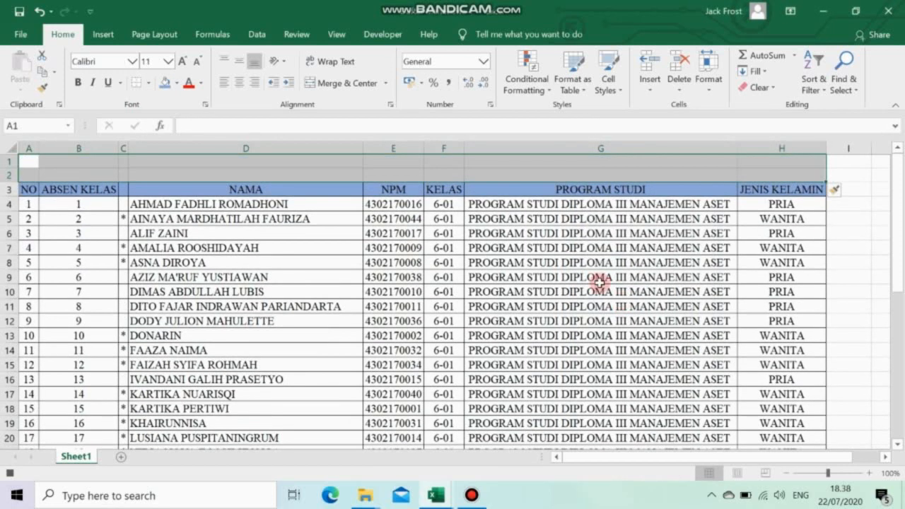
Step: Merge and center A1:H2 above the header and format it in Times New Roman, size 14
{"action": "left_click", "coordinate": [322, 84]}
{"action": "left_click", "coordinate": [168, 61]}
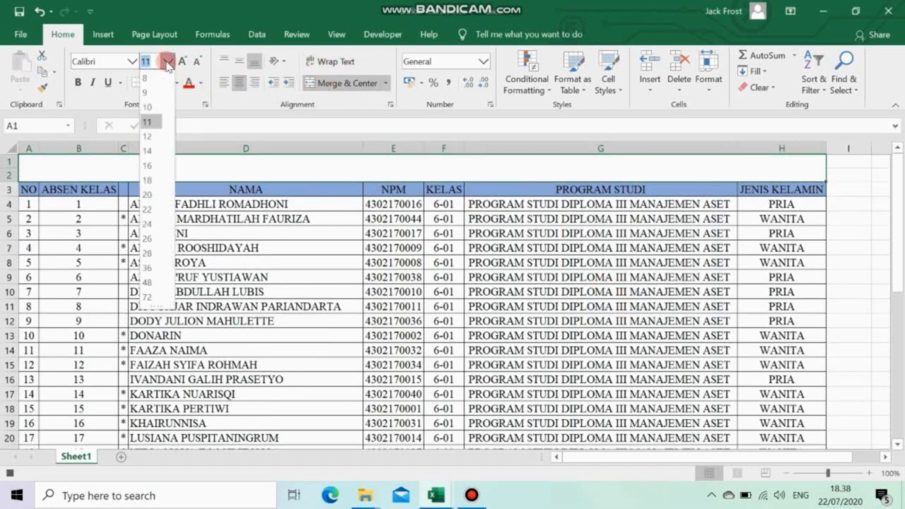
{"action": "left_click", "coordinate": [148, 151]}
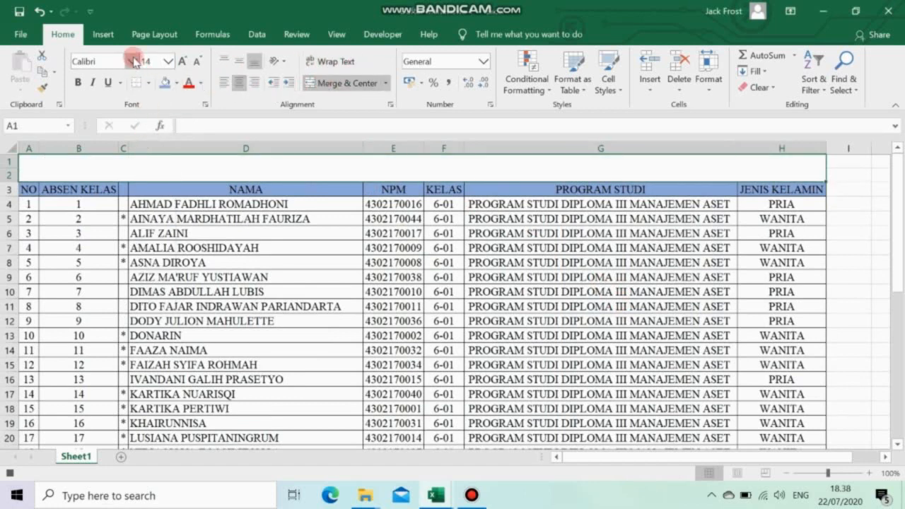
{"action": "left_click", "coordinate": [132, 61]}
{"action": "type", "text": "Times New Ro"}
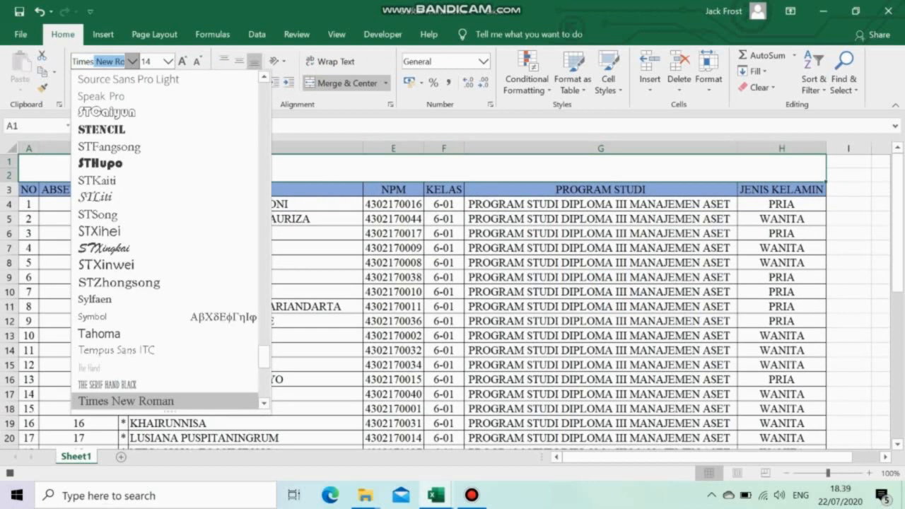
{"action": "key", "text": "Return"}
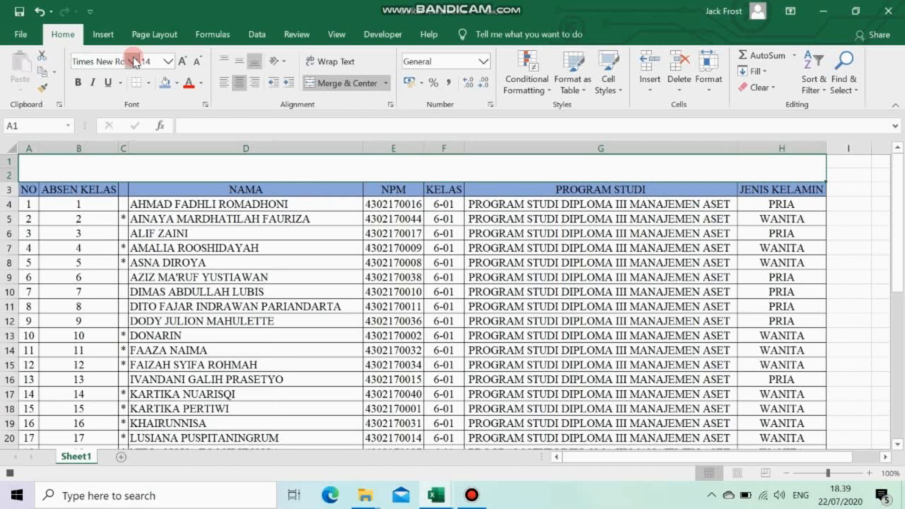
{"action": "left_click", "coordinate": [239, 82]}
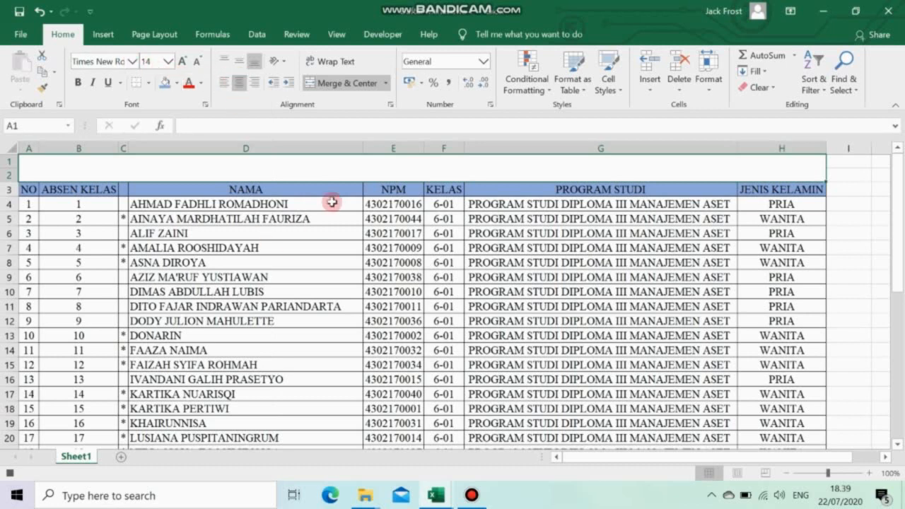
Step: Enter the title DAFTAR MAHASISWA in the merged cell above the table and make it bold
{"action": "double_click", "coordinate": [350, 167]}
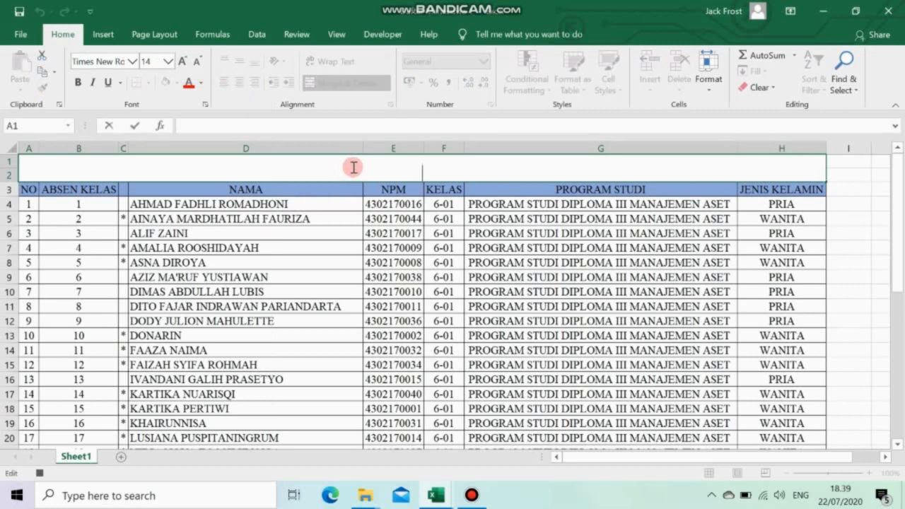
{"action": "type", "text": "F"}
{"action": "type", "text": "DAFTA"}
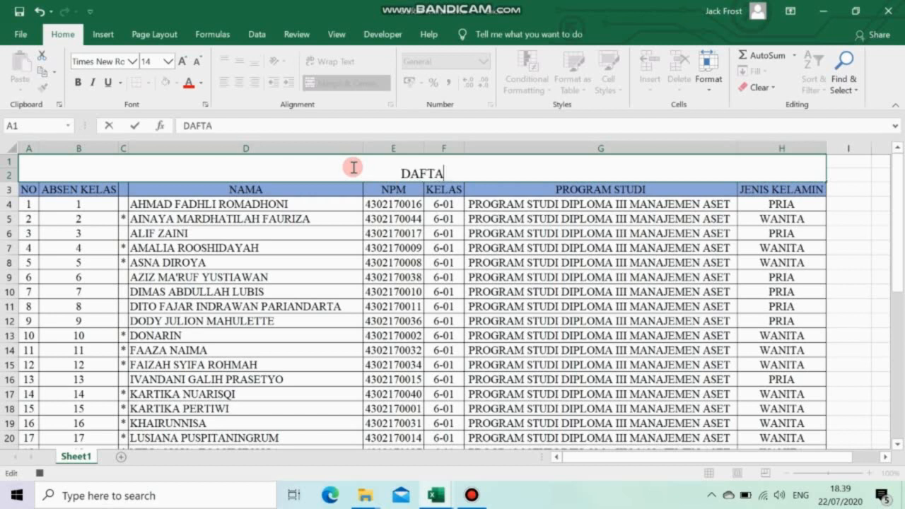
{"action": "type", "text": "R M"}
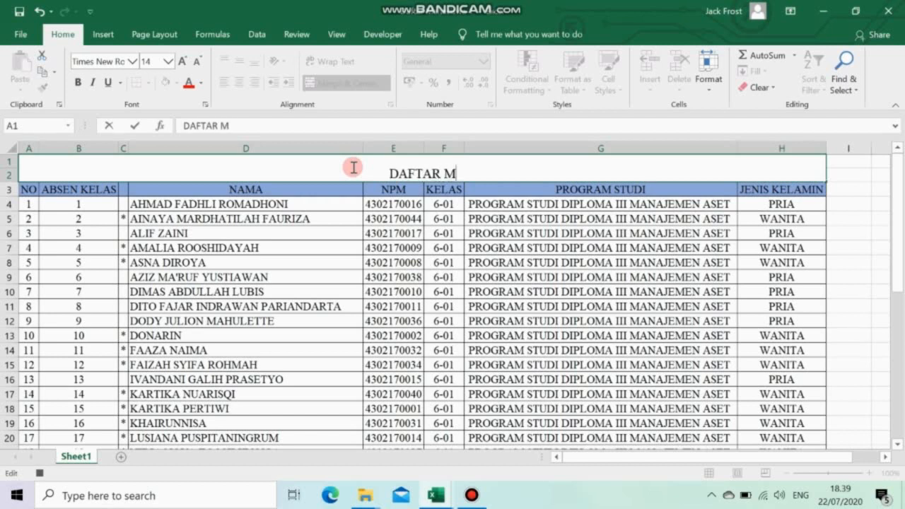
{"action": "type", "text": "AHASISWA"}
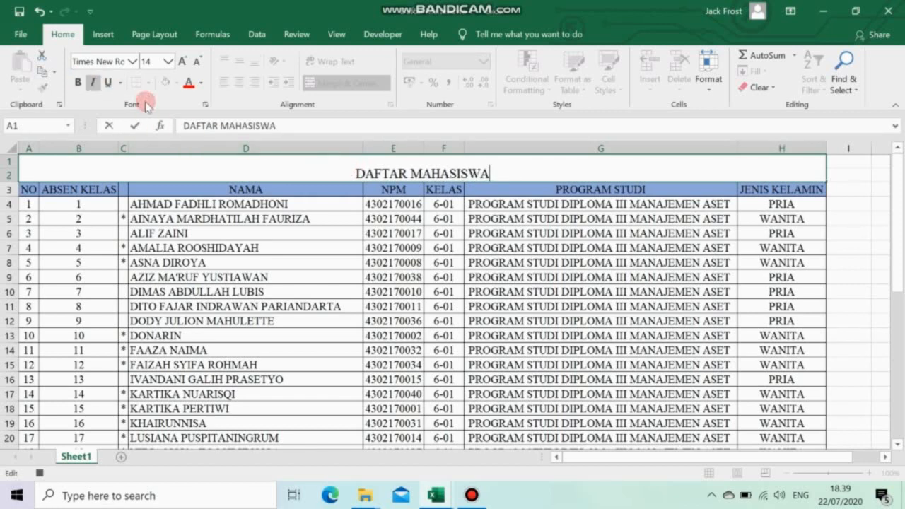
{"action": "left_click_drag", "start_coordinate": [499, 174], "coordinate": [356, 170]}
{"action": "left_click", "coordinate": [78, 82]}
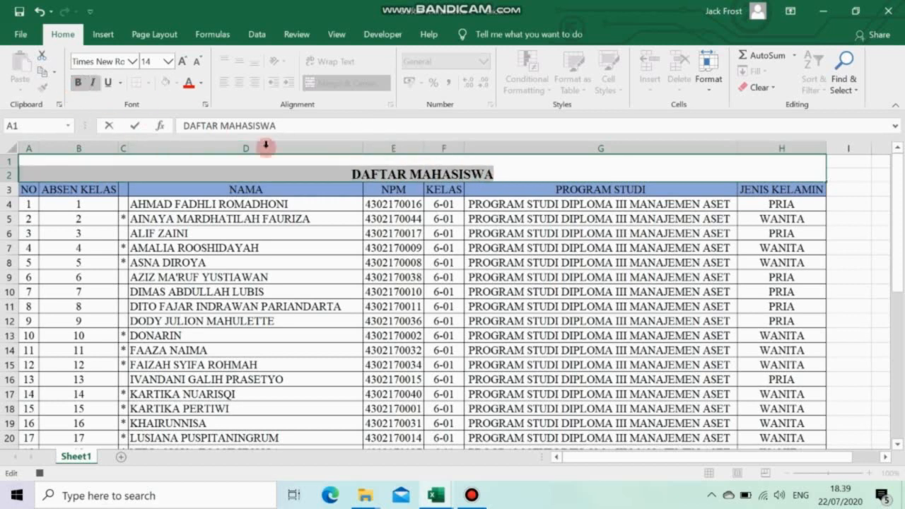
{"action": "left_click", "coordinate": [540, 174]}
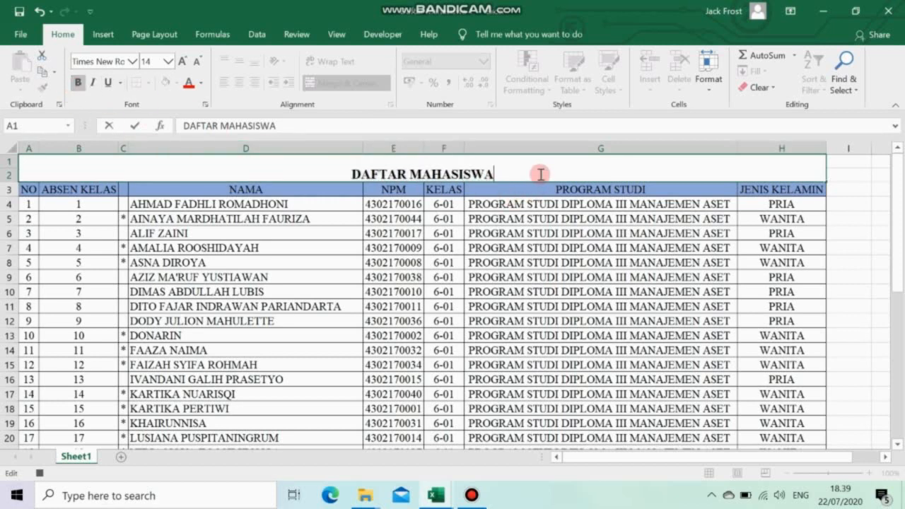
Step: Commit the title by selecting cell F5 and stop recording the macro
{"action": "left_click", "coordinate": [383, 35]}
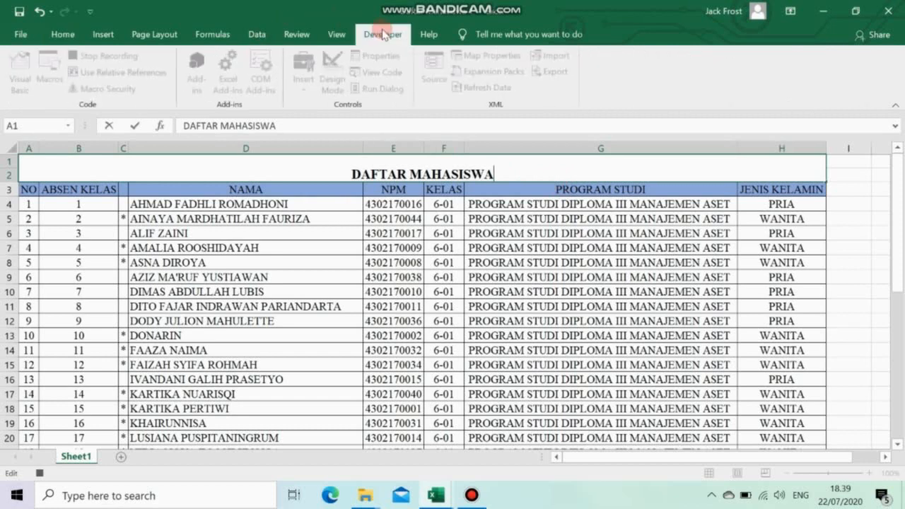
{"action": "left_click", "coordinate": [458, 217]}
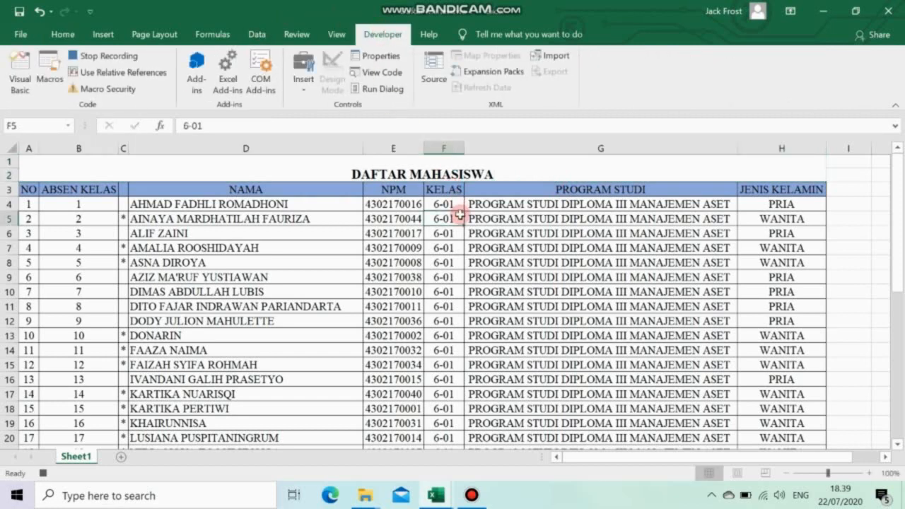
{"action": "left_click", "coordinate": [101, 62]}
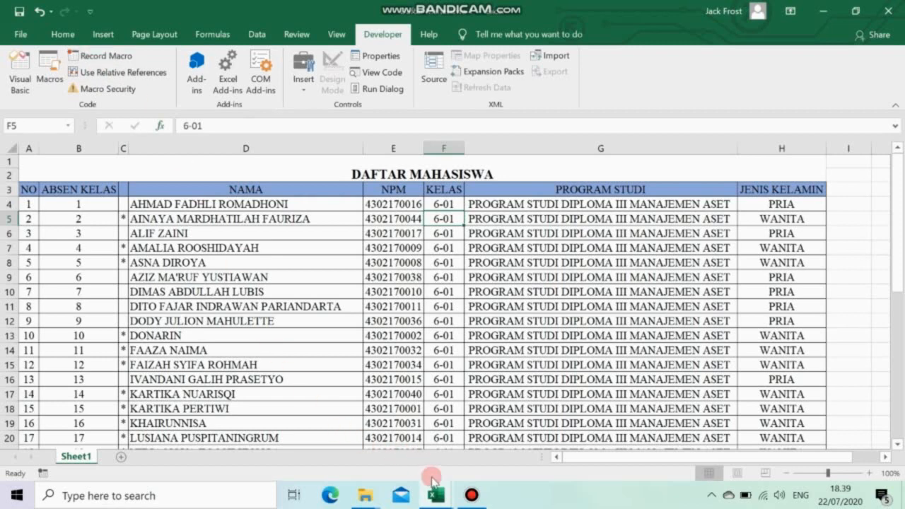
Step: Switch to the blank new workbook and start saving it to the aplikom folder in Documents
{"action": "mouse_move", "coordinate": [438, 481]}
{"action": "left_click", "coordinate": [474, 440]}
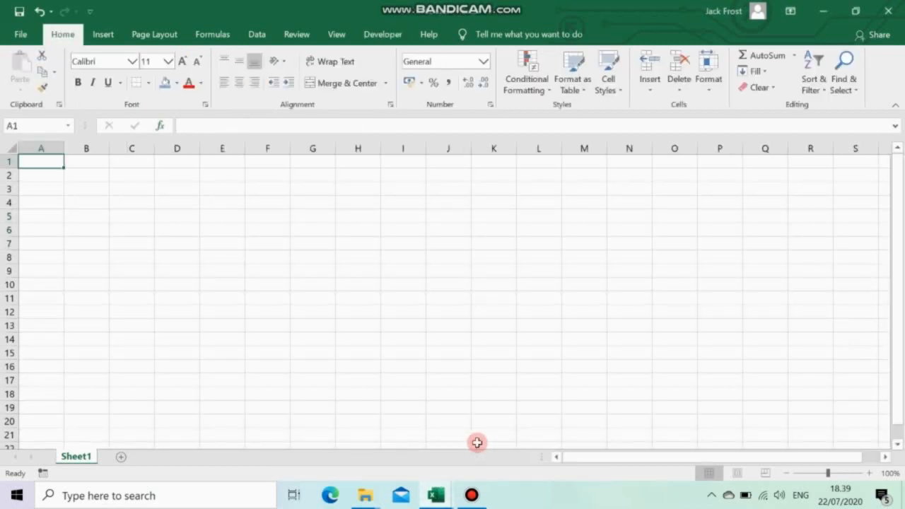
{"action": "left_click", "coordinate": [27, 36]}
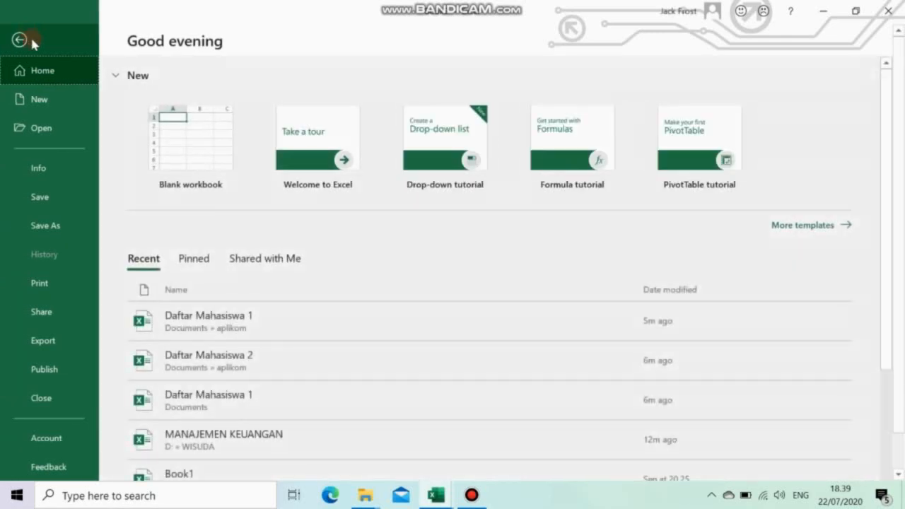
{"action": "left_click", "coordinate": [52, 225]}
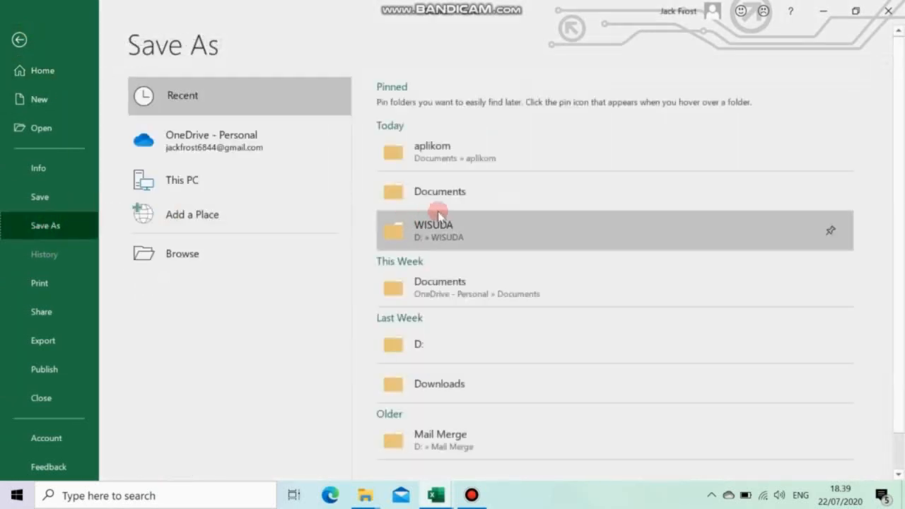
{"action": "left_click", "coordinate": [217, 253]}
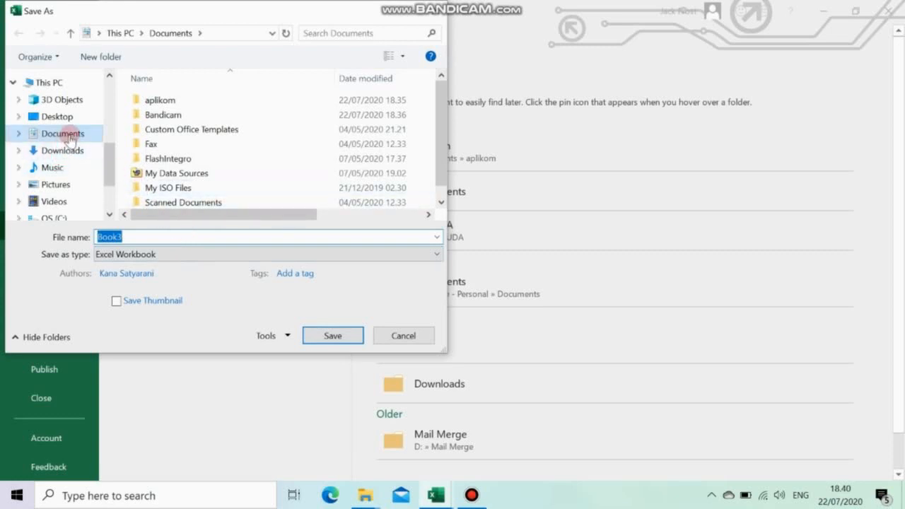
{"action": "double_click", "coordinate": [149, 99]}
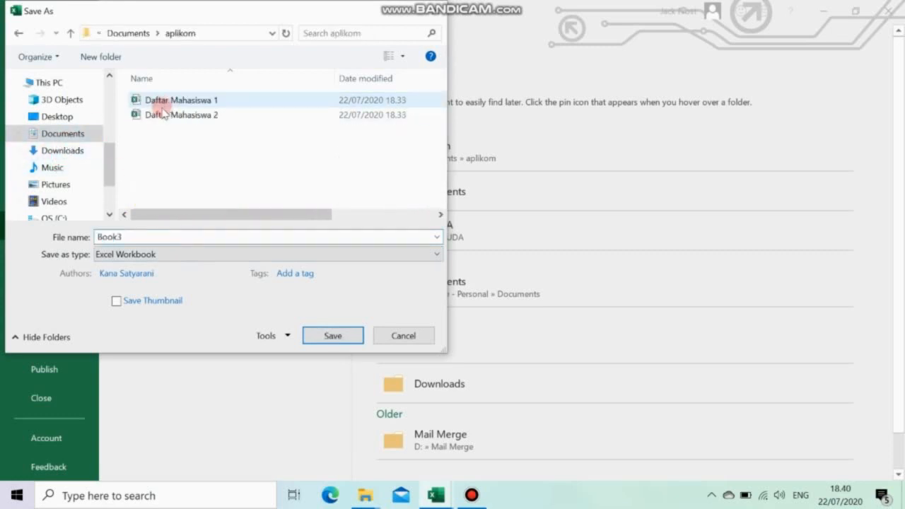
Step: Save the workbook under the name Format as an Excel Macro-Enabled Workbook
{"action": "double_click", "coordinate": [144, 237]}
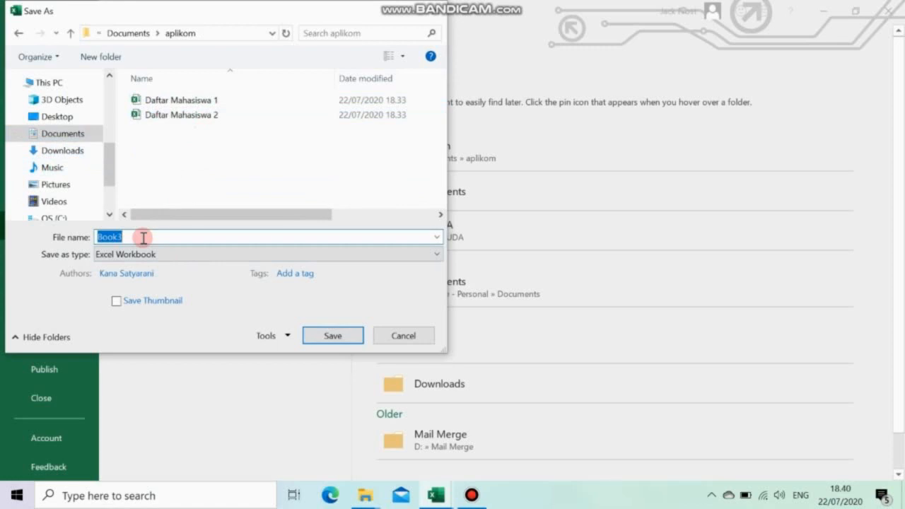
{"action": "type", "text": "Format"}
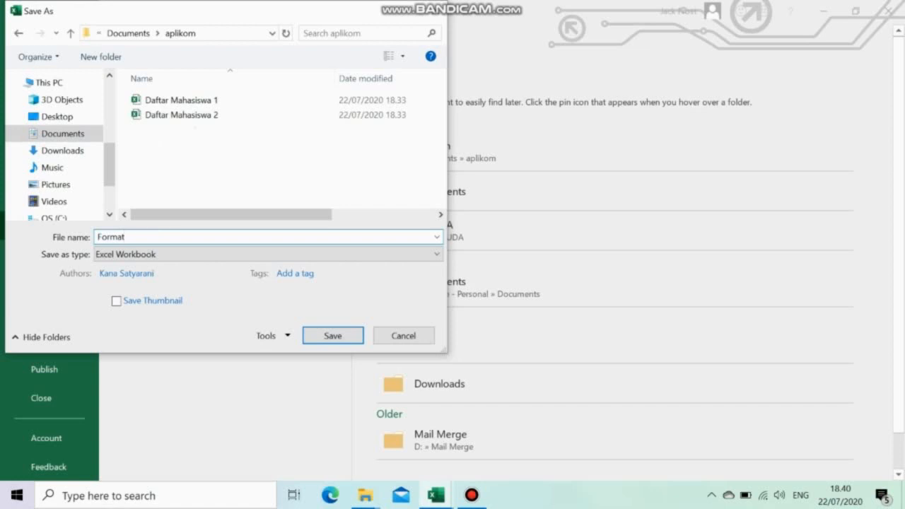
{"action": "left_click", "coordinate": [107, 254]}
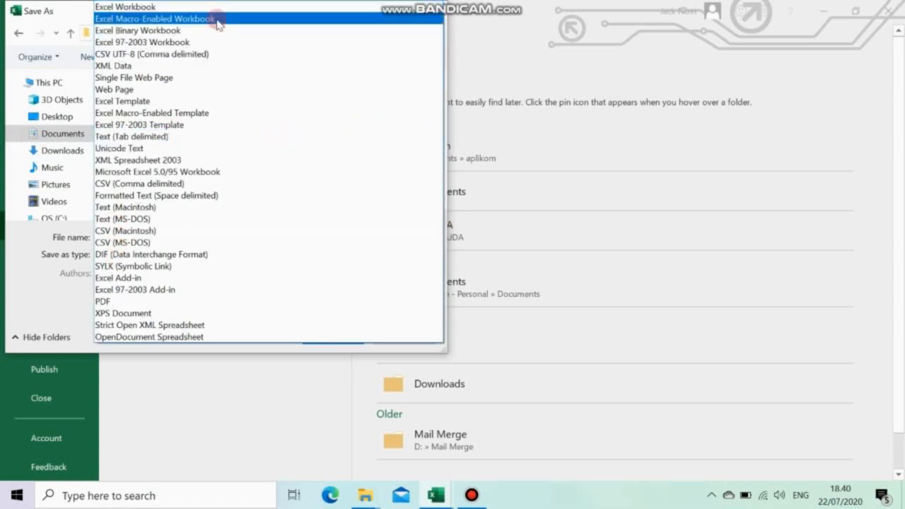
{"action": "left_click", "coordinate": [218, 24]}
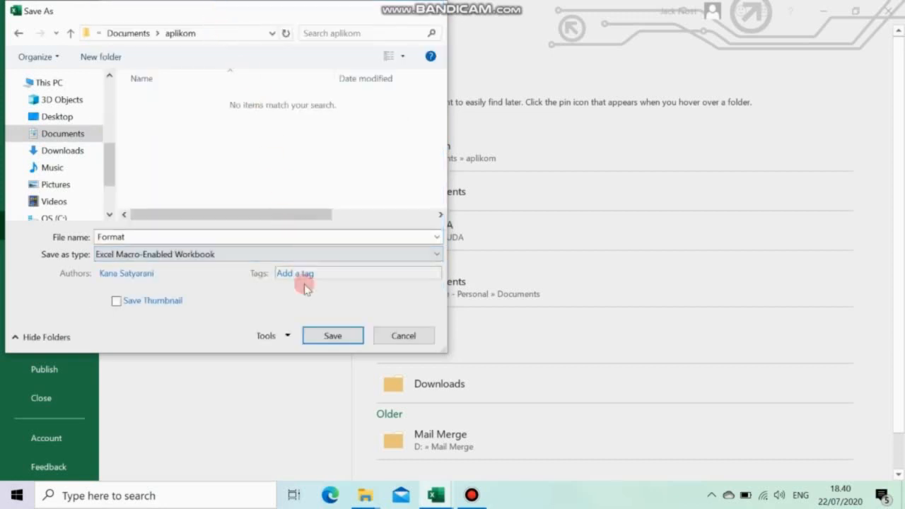
{"action": "left_click", "coordinate": [321, 336]}
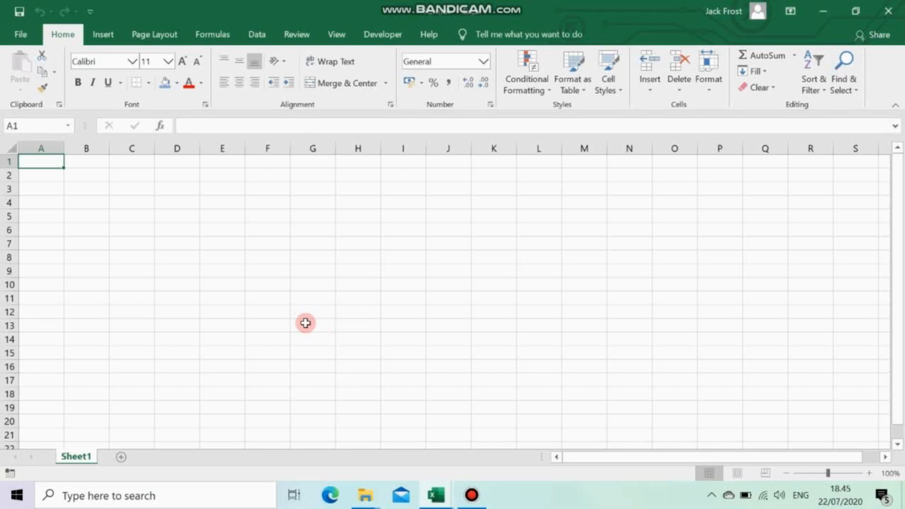
Step: Review the macro security settings in the Trust Center and accept them as they are
{"action": "left_click", "coordinate": [382, 36]}
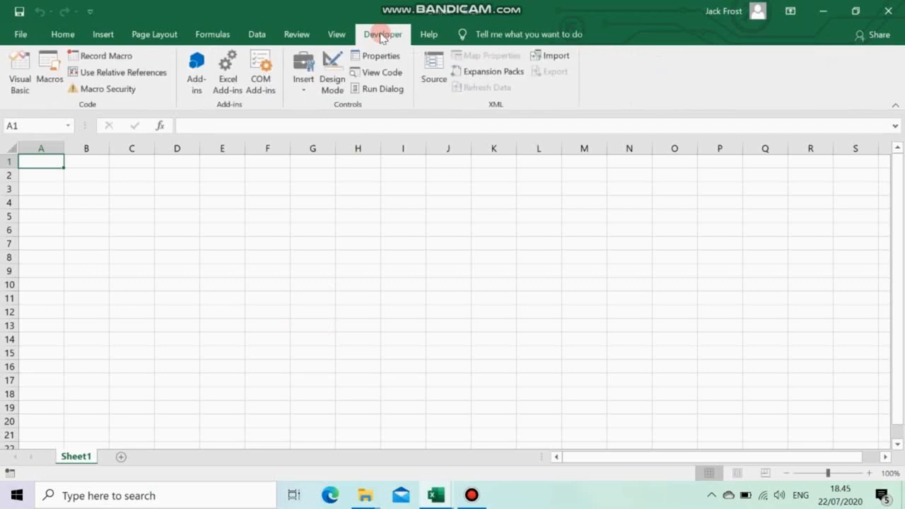
{"action": "left_click", "coordinate": [131, 89]}
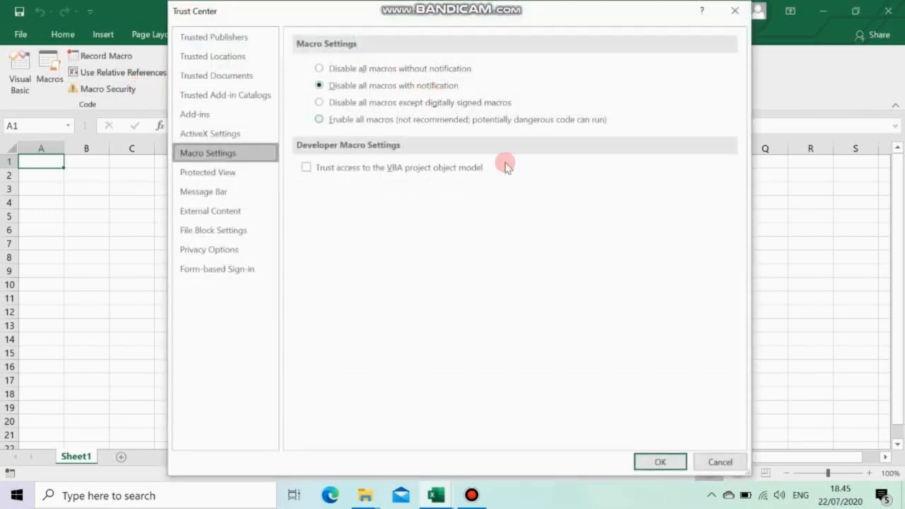
{"action": "left_click", "coordinate": [660, 463]}
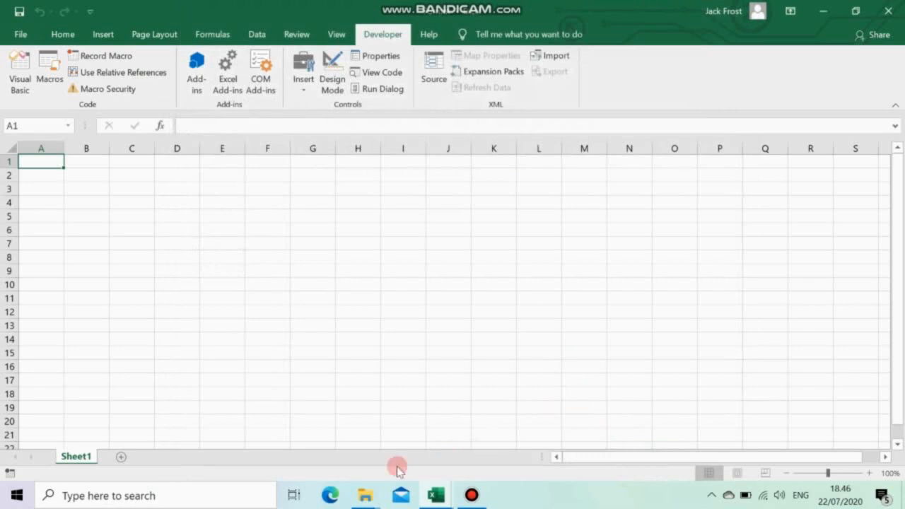
Step: Open the Daftar Mahasiswa 2 workbook from the aplikom folder in File Explorer
{"action": "mouse_move", "coordinate": [362, 493]}
{"action": "left_click", "coordinate": [374, 473]}
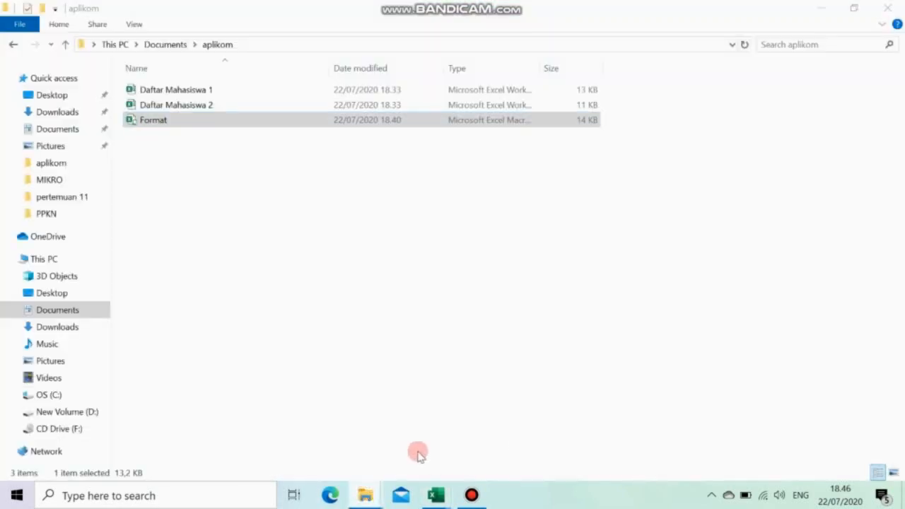
{"action": "double_click", "coordinate": [260, 106]}
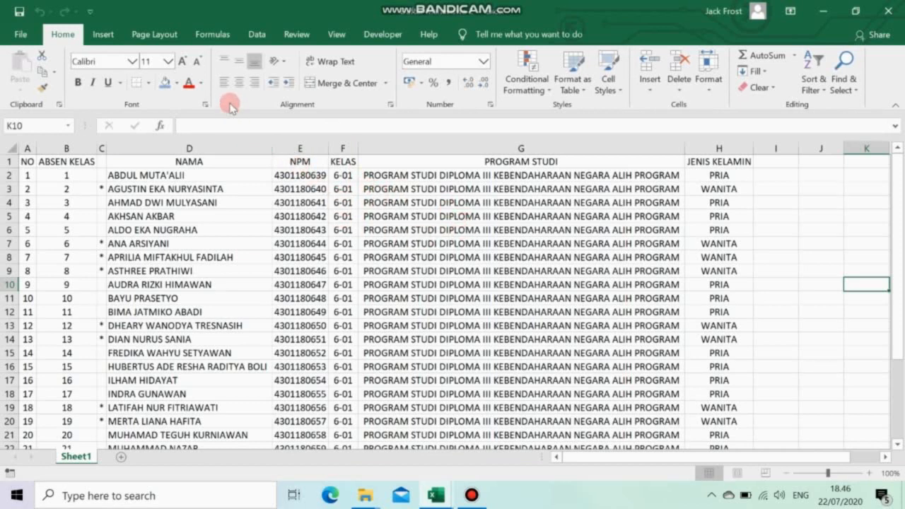
Step: Insert a form control button over I3:J4 beside the student table and assign it the macro Format.xlsm!FormatDaftar
{"action": "left_click", "coordinate": [381, 36]}
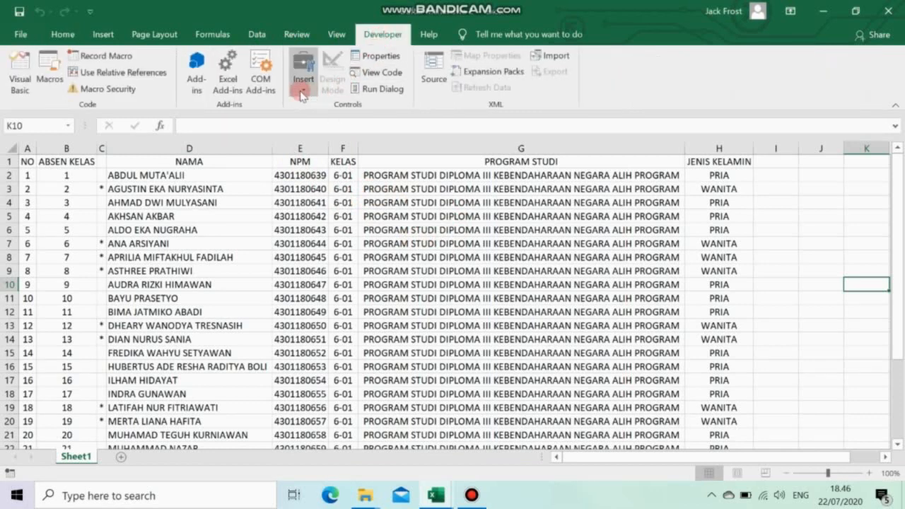
{"action": "left_click", "coordinate": [301, 92]}
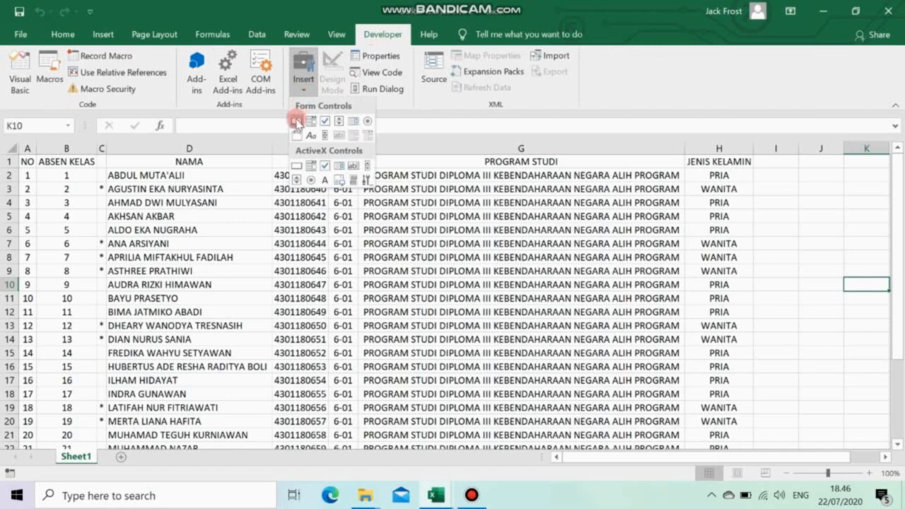
{"action": "left_click", "coordinate": [297, 122]}
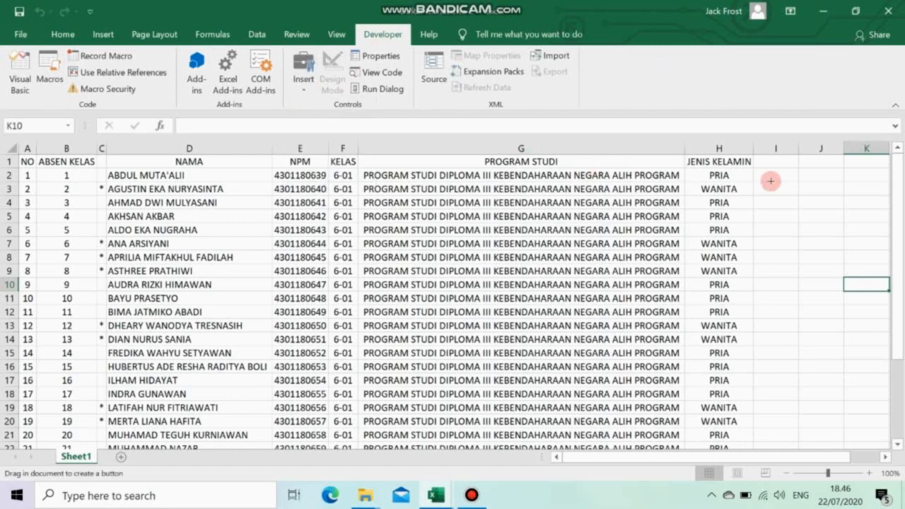
{"action": "left_click_drag", "start_coordinate": [773, 186], "coordinate": [838, 205]}
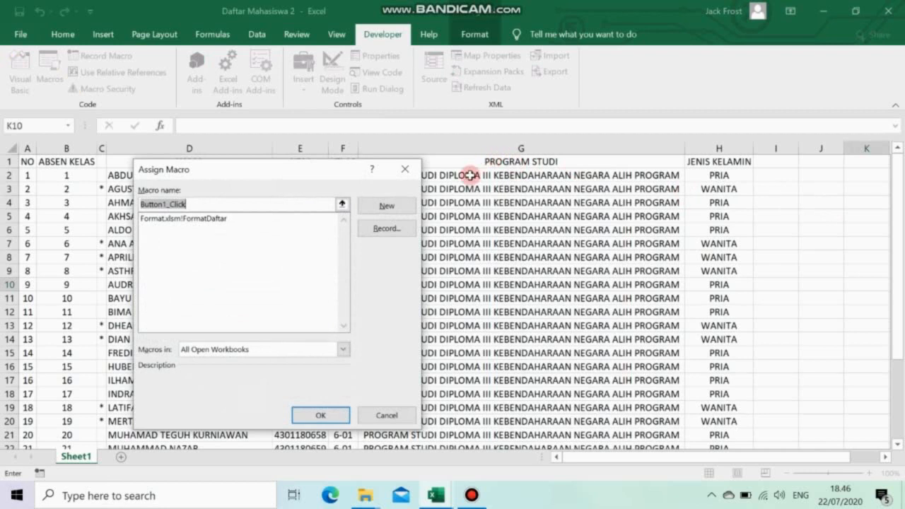
{"action": "left_click", "coordinate": [205, 219]}
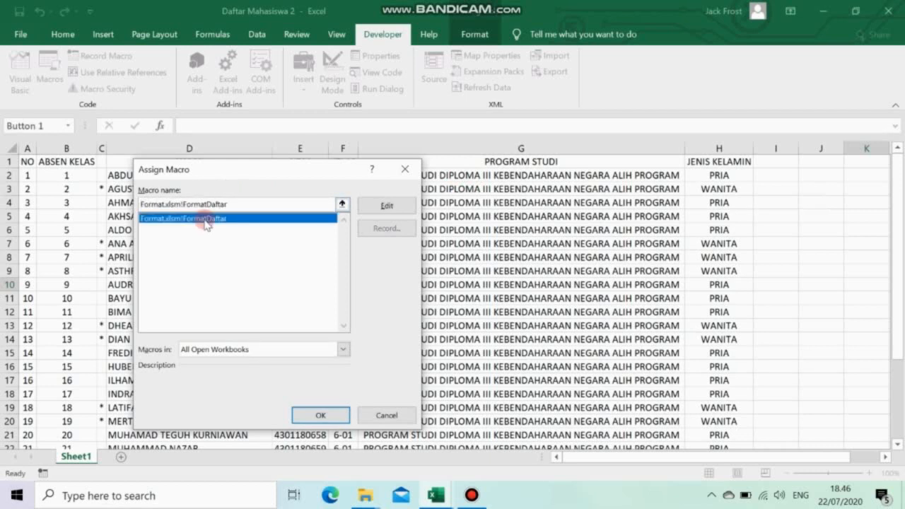
{"action": "left_click", "coordinate": [328, 415]}
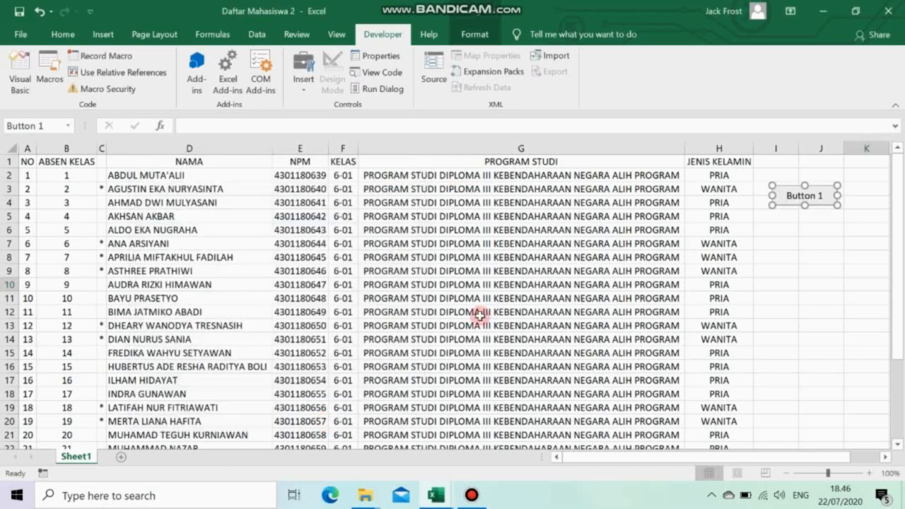
Step: Change the button's label to Format 1, dismiss the MyASUS notification and deselect the button
{"action": "right_click", "coordinate": [810, 192]}
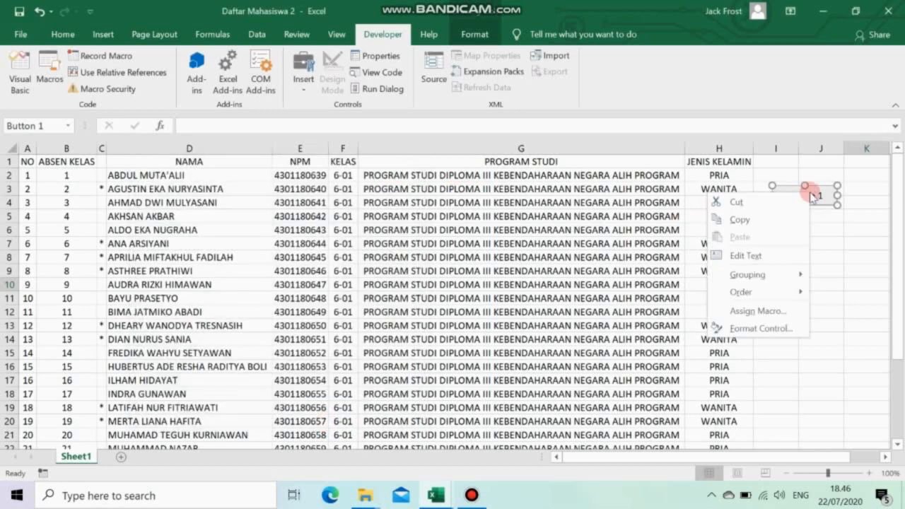
{"action": "left_click", "coordinate": [768, 256]}
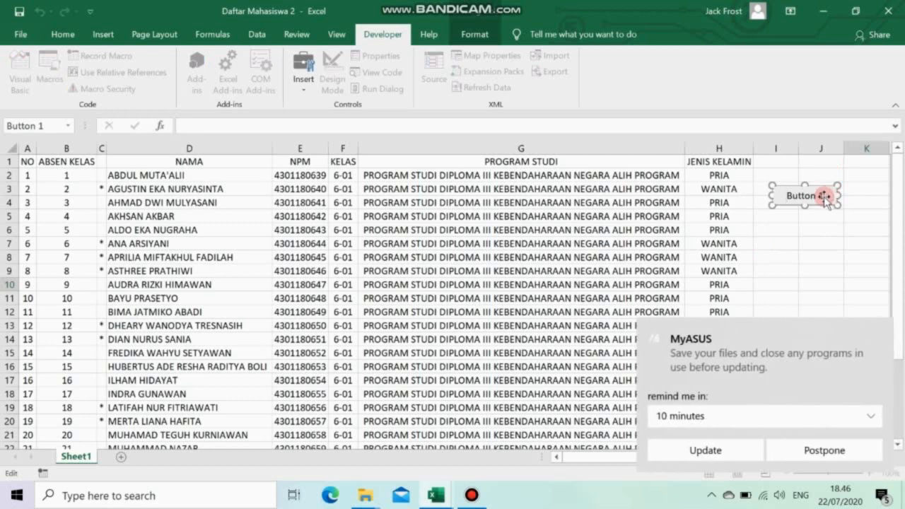
{"action": "type", "text": "Format"}
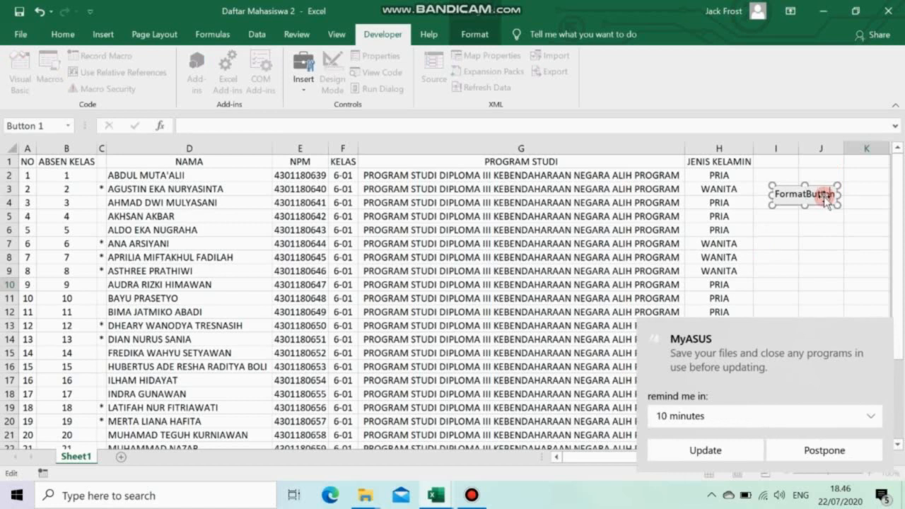
{"action": "key", "text": "BackSpace"}
{"action": "key", "text": "BackSpace"}
{"action": "key", "text": "BackSpace"}
{"action": "key", "text": "BackSpace"}
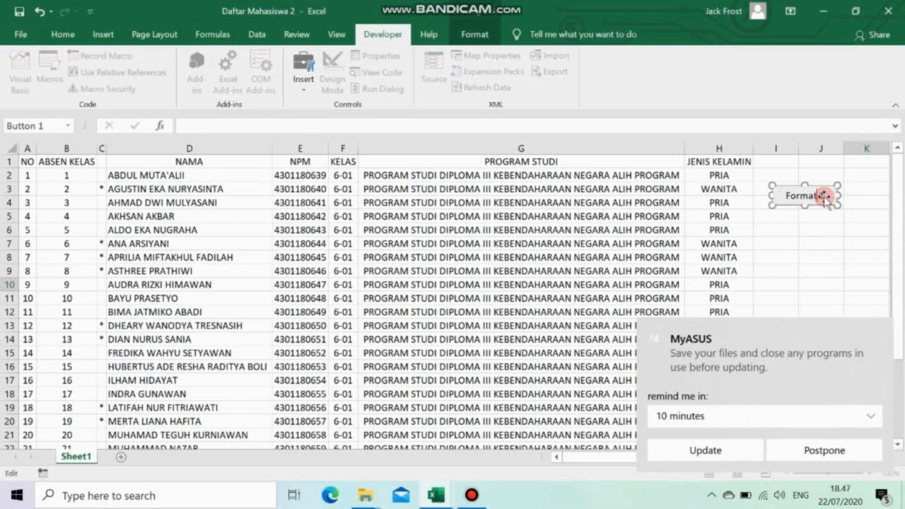
{"action": "left_click", "coordinate": [879, 329]}
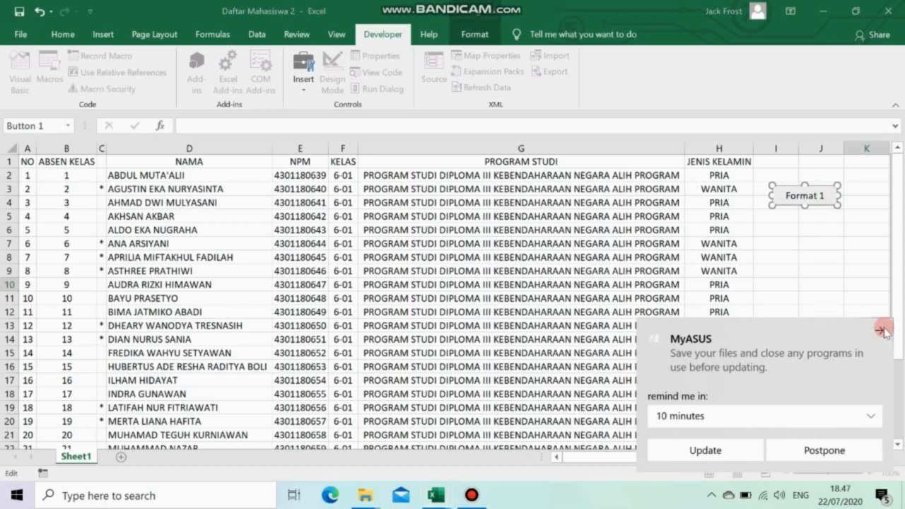
{"action": "left_click", "coordinate": [818, 223]}
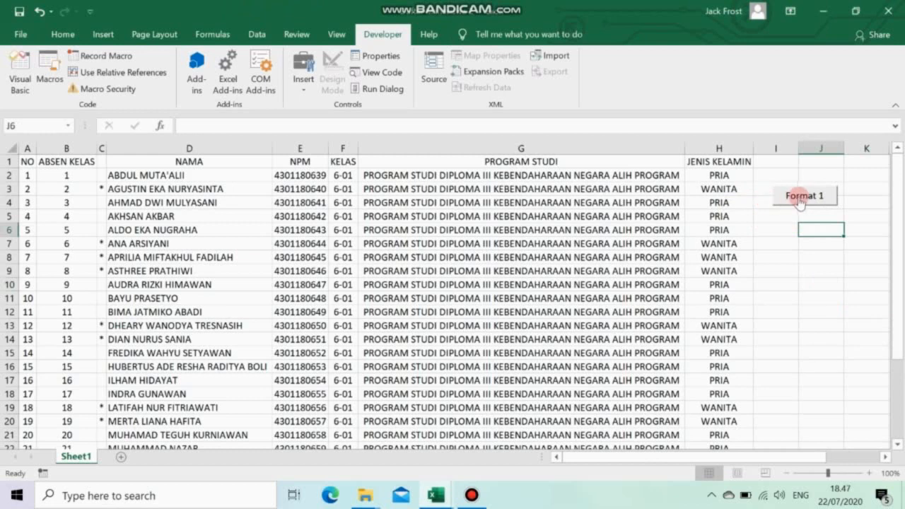
Step: Run the FormatDaftar macro on the student table with the Format 1 button
{"action": "left_click", "coordinate": [799, 198]}
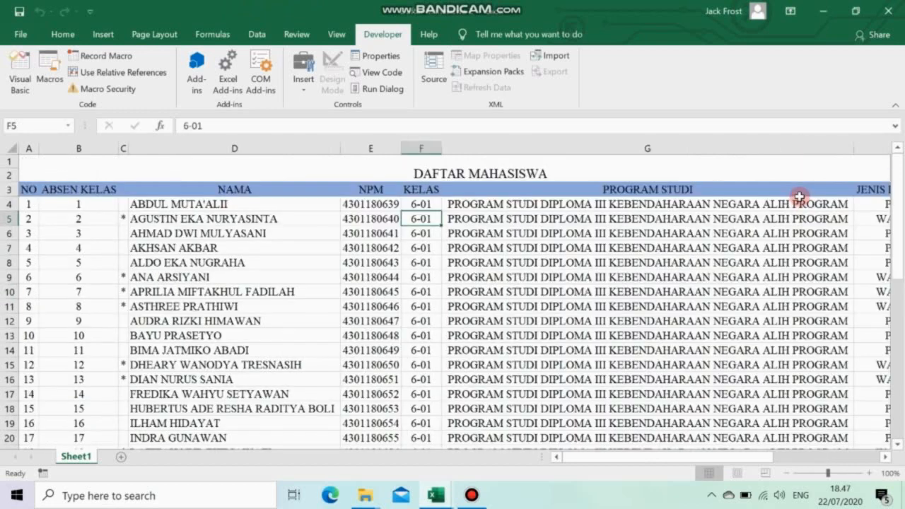
{"action": "scroll", "coordinate": [559, 342], "scroll_direction": "down", "scroll_amount": 5}
{"action": "scroll", "coordinate": [559, 342], "scroll_direction": "up", "scroll_amount": 3}
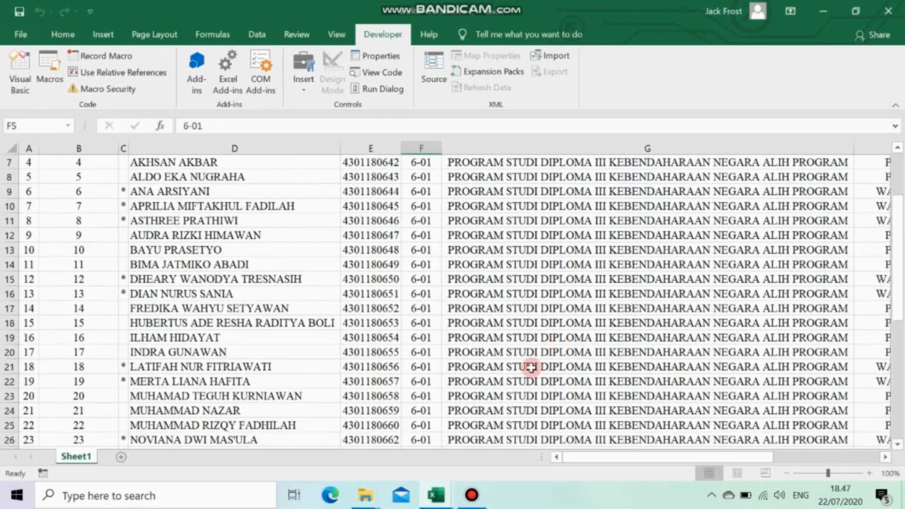
Step: Examine the whole formatted student table at 70% zoom, including its title, header row and NPM column
{"action": "left_click", "coordinate": [786, 472]}
{"action": "left_click", "coordinate": [786, 473]}
{"action": "left_click", "coordinate": [786, 472]}
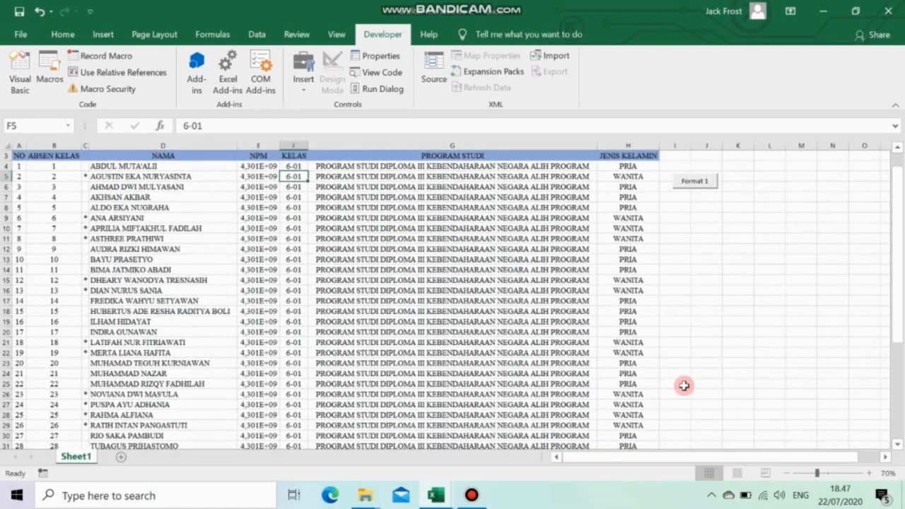
{"action": "scroll", "coordinate": [684, 385], "scroll_direction": "up", "scroll_amount": 1}
{"action": "scroll", "coordinate": [684, 385], "scroll_direction": "down", "scroll_amount": 1}
{"action": "scroll", "coordinate": [683, 385], "scroll_direction": "up", "scroll_amount": 1}
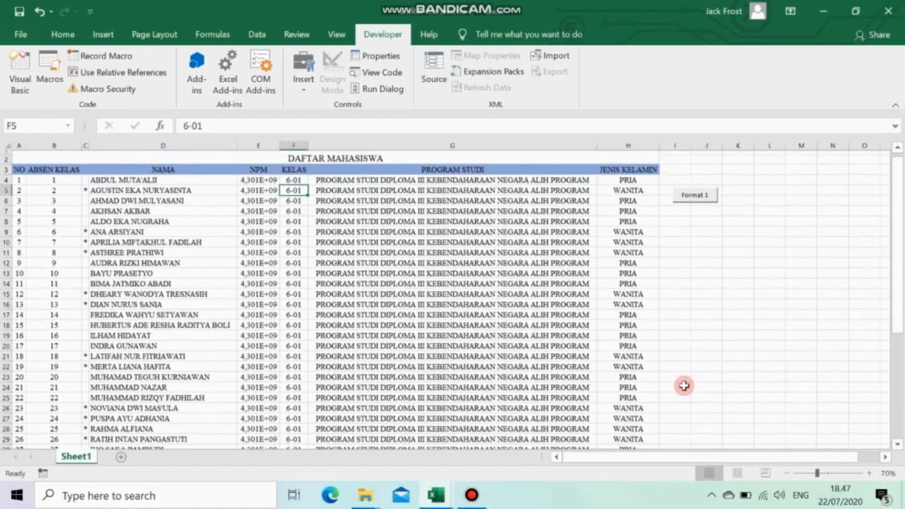
{"action": "scroll", "coordinate": [684, 385], "scroll_direction": "down", "scroll_amount": 4}
{"action": "scroll", "coordinate": [684, 386], "scroll_direction": "up", "scroll_amount": 4}
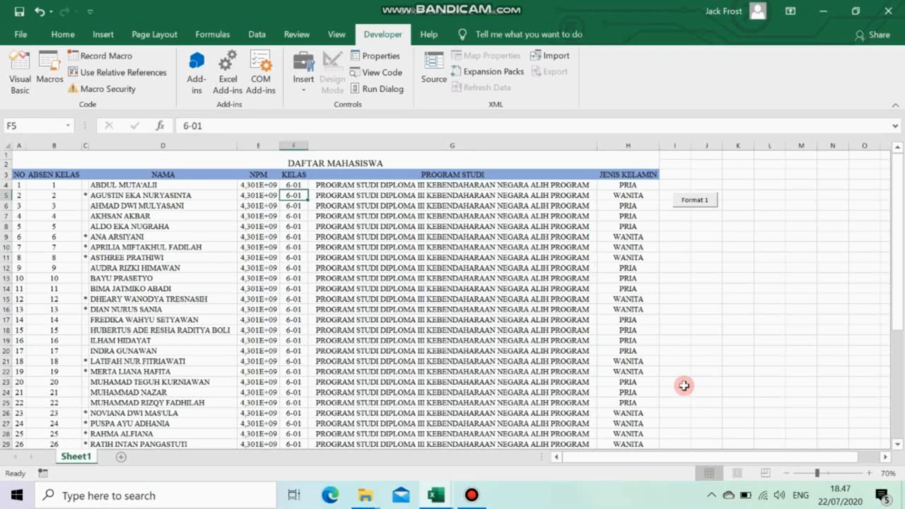
{"action": "scroll", "coordinate": [683, 386], "scroll_direction": "down", "scroll_amount": 2}
{"action": "scroll", "coordinate": [684, 385], "scroll_direction": "up", "scroll_amount": 2}
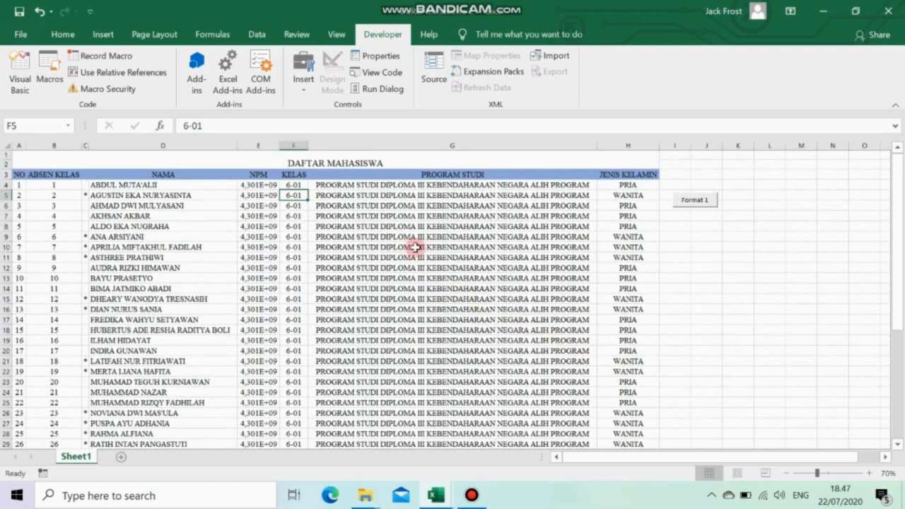
{"action": "left_click", "coordinate": [242, 247]}
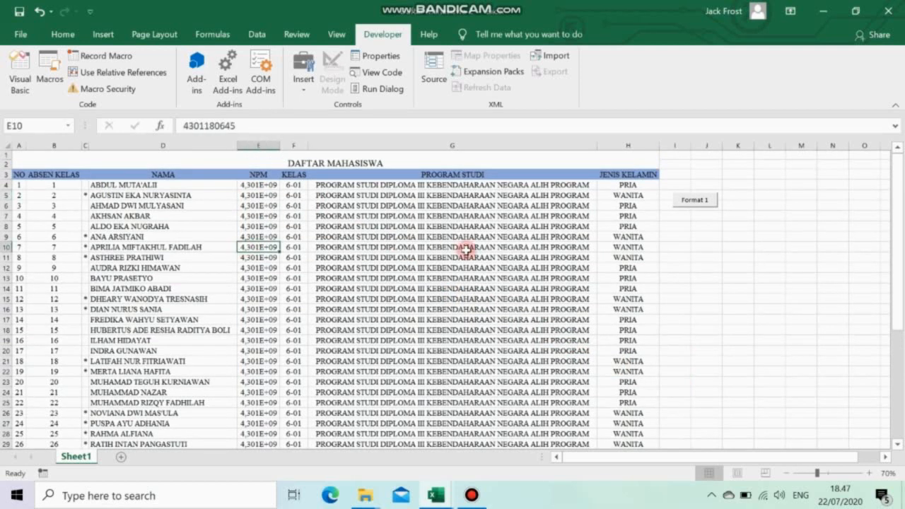